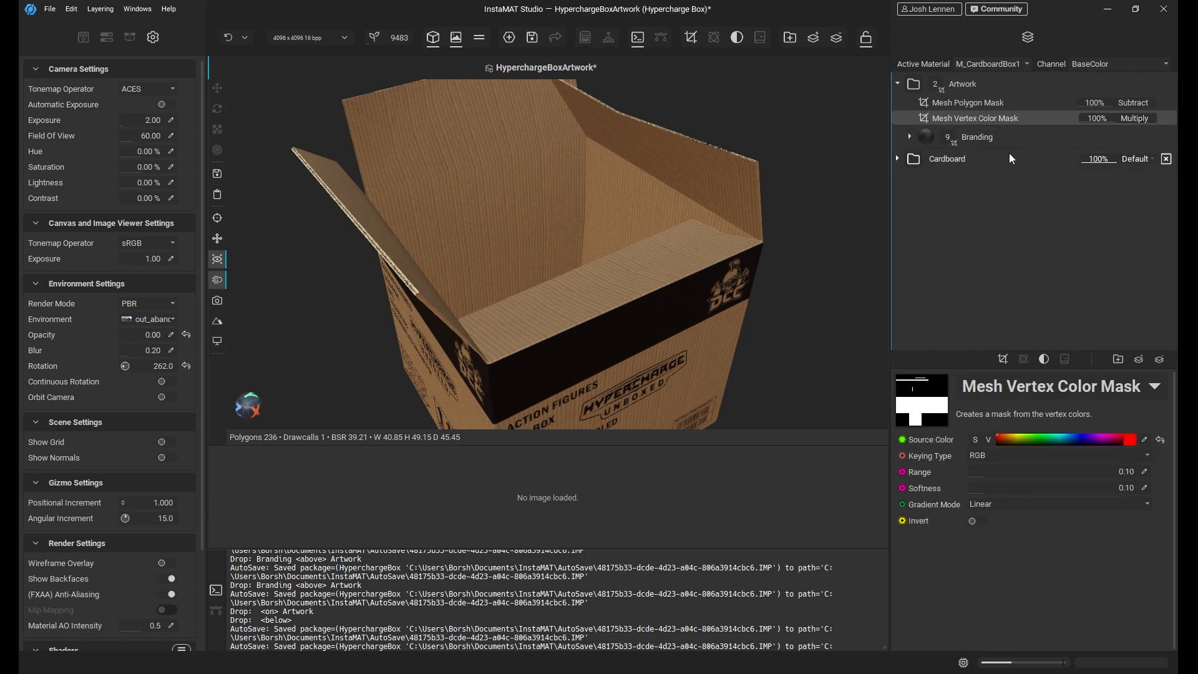
Delete the Artwork layer group from the layer stack.
left_click_drag(573, 330, 609, 315, "alt")
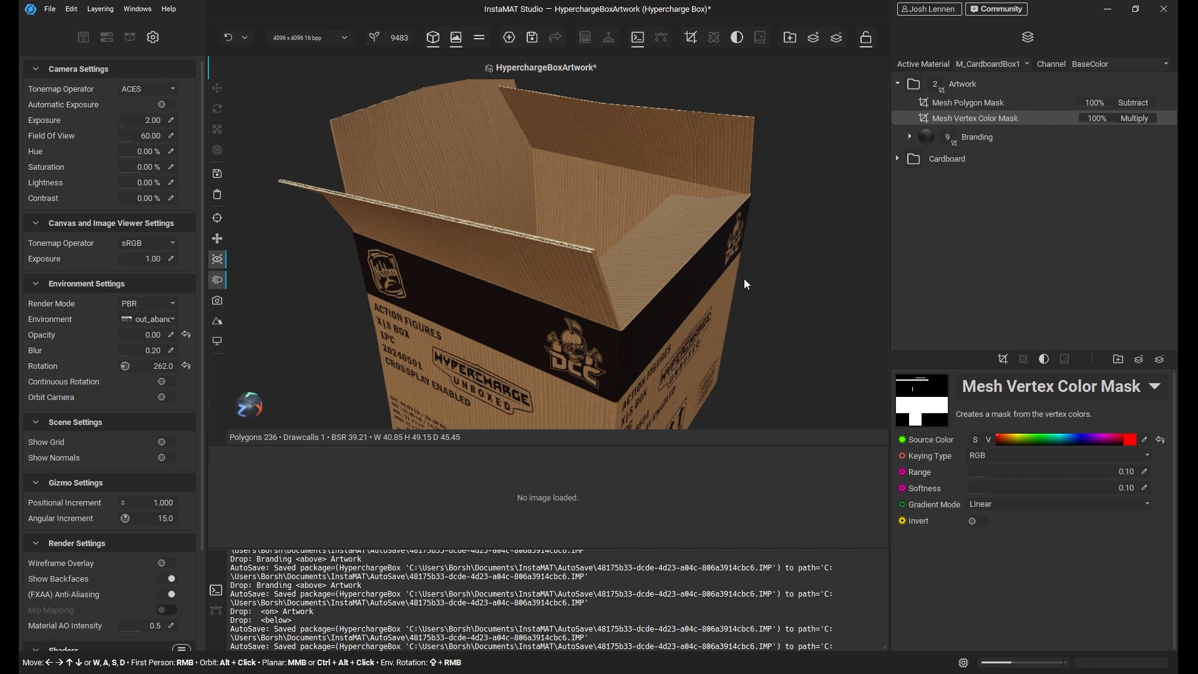
scroll(690, 283, "down", 5)
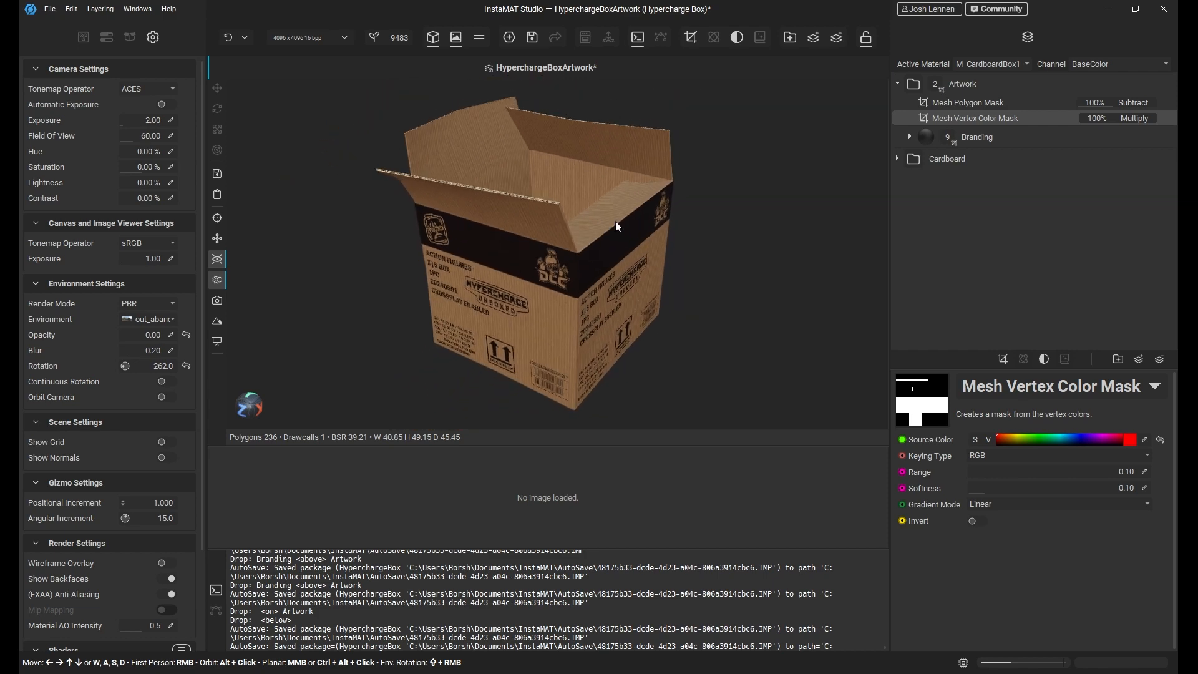
left_click_drag(615, 221, 709, 228, "alt")
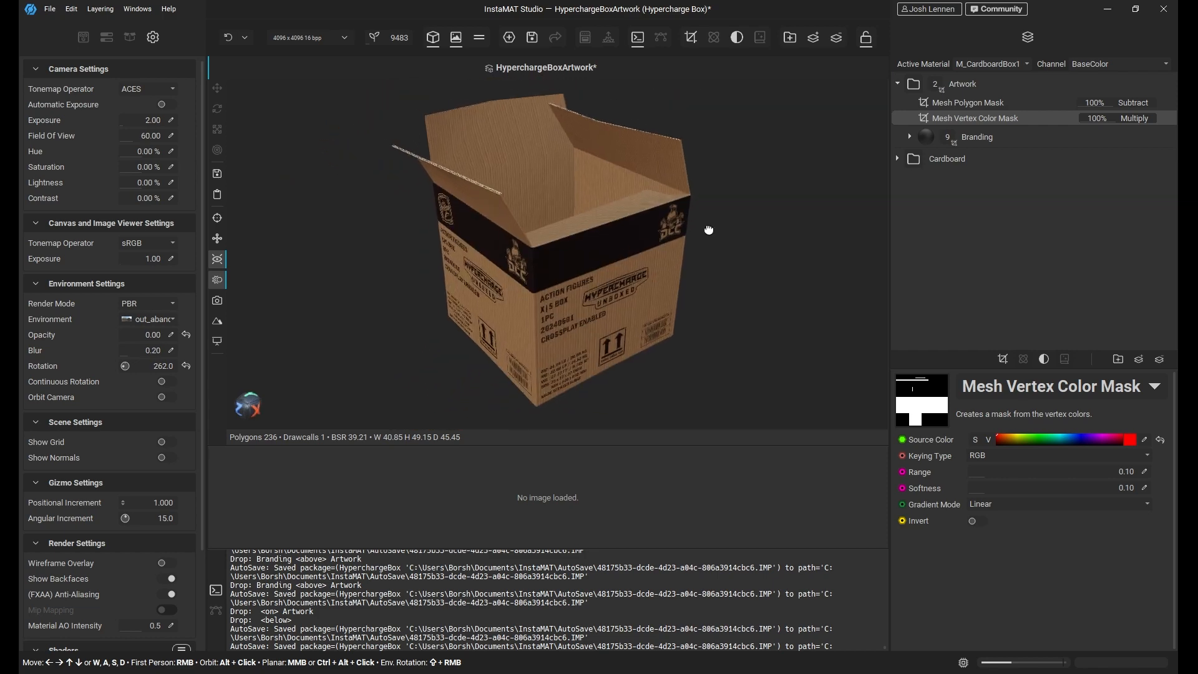
left_click(983, 138)
left_click(984, 84)
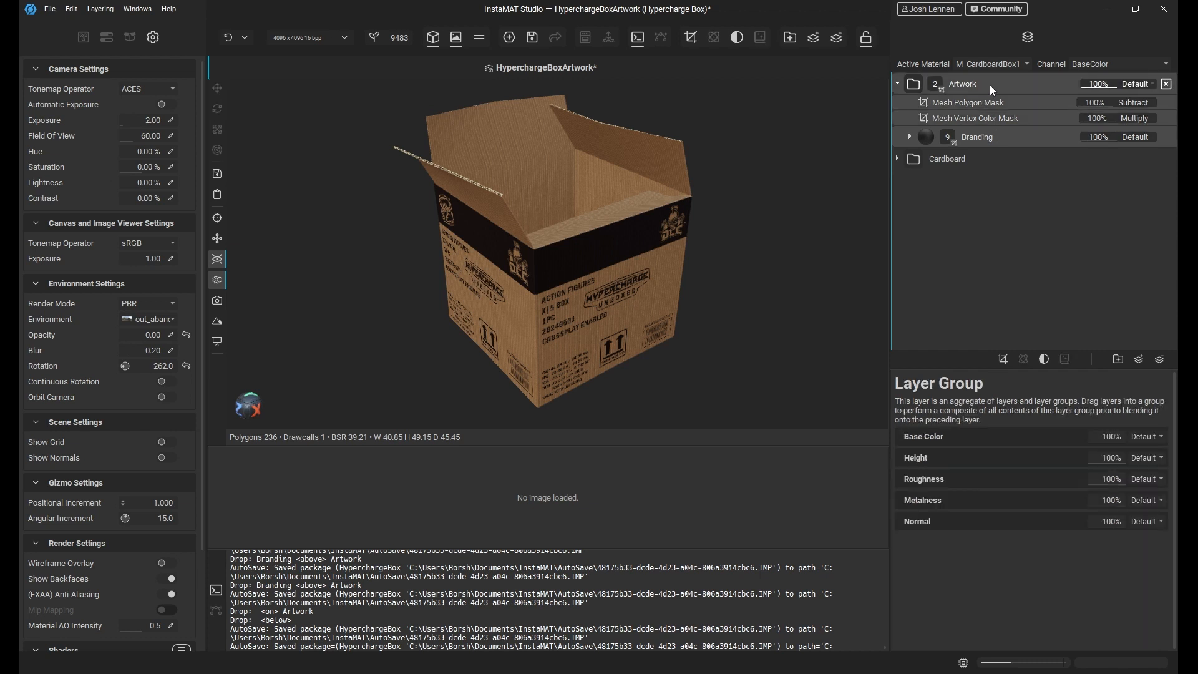
key("Delete")
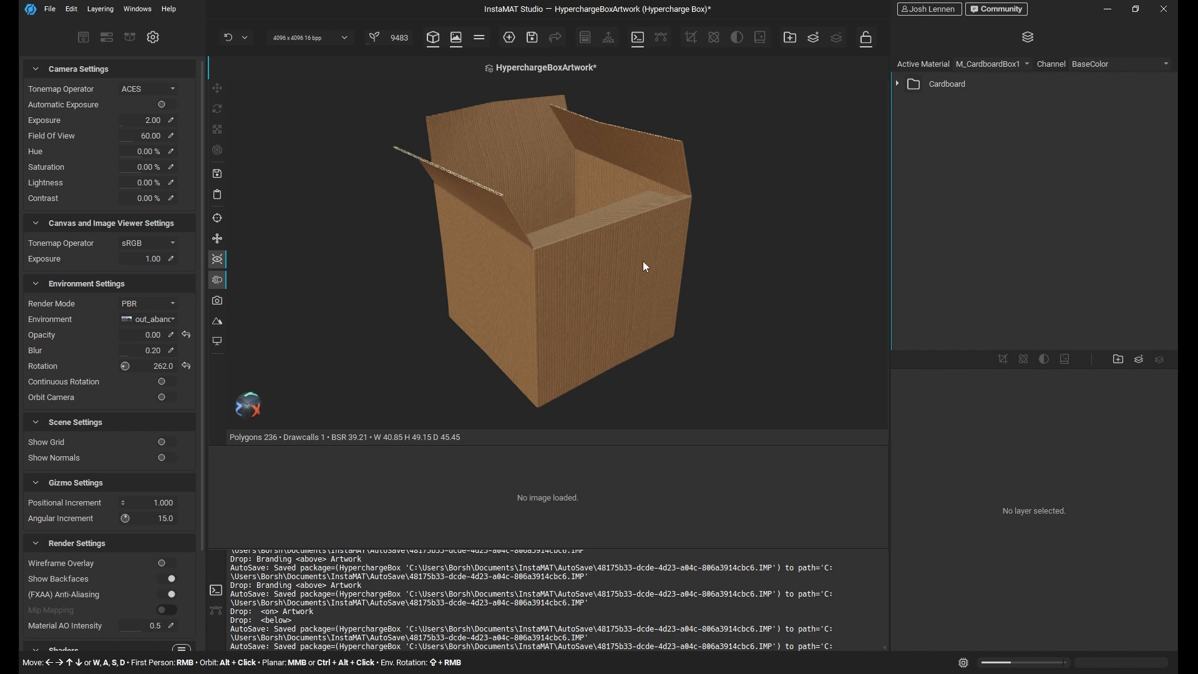
Rename the Cardboard layer group to HyperchargeCardboard.
scroll(643, 261, "up", 1)
left_click_drag(643, 261, 614, 260, "alt")
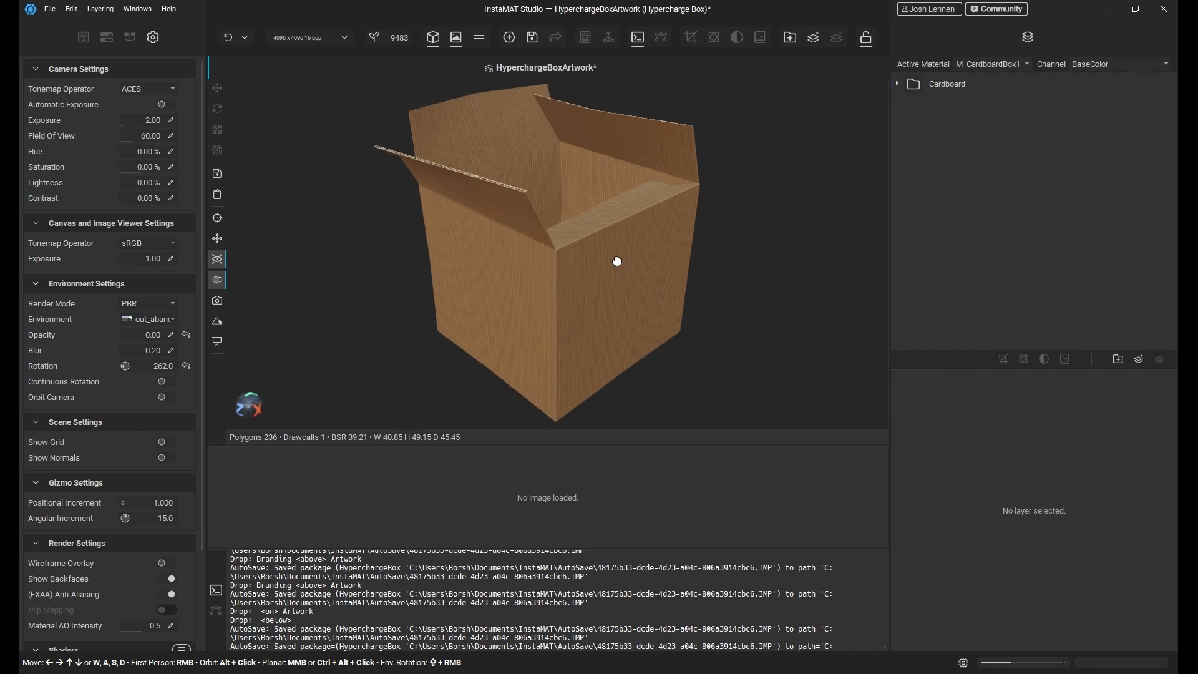
left_click(953, 85)
double_click(979, 85)
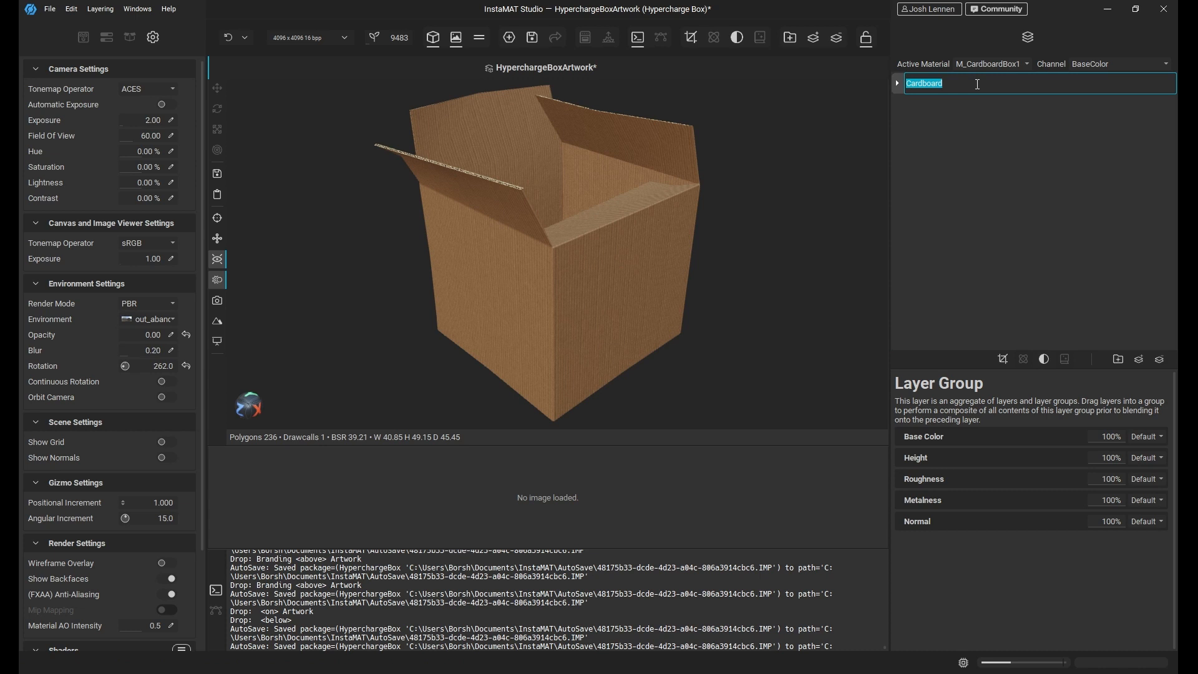
key("Home")
type("Hypercharge")
key("Return")
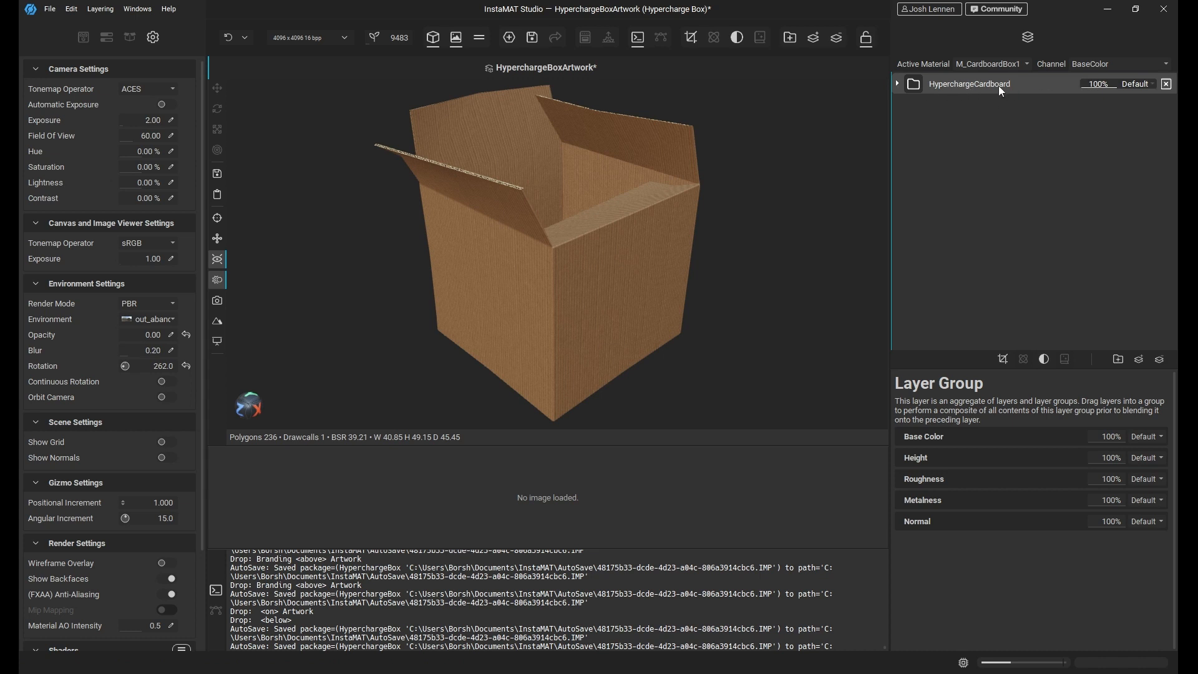
Add the HyperchargeCardboard group to the library as a Prefab Material and find it there by searching for "card".
right_click(972, 85)
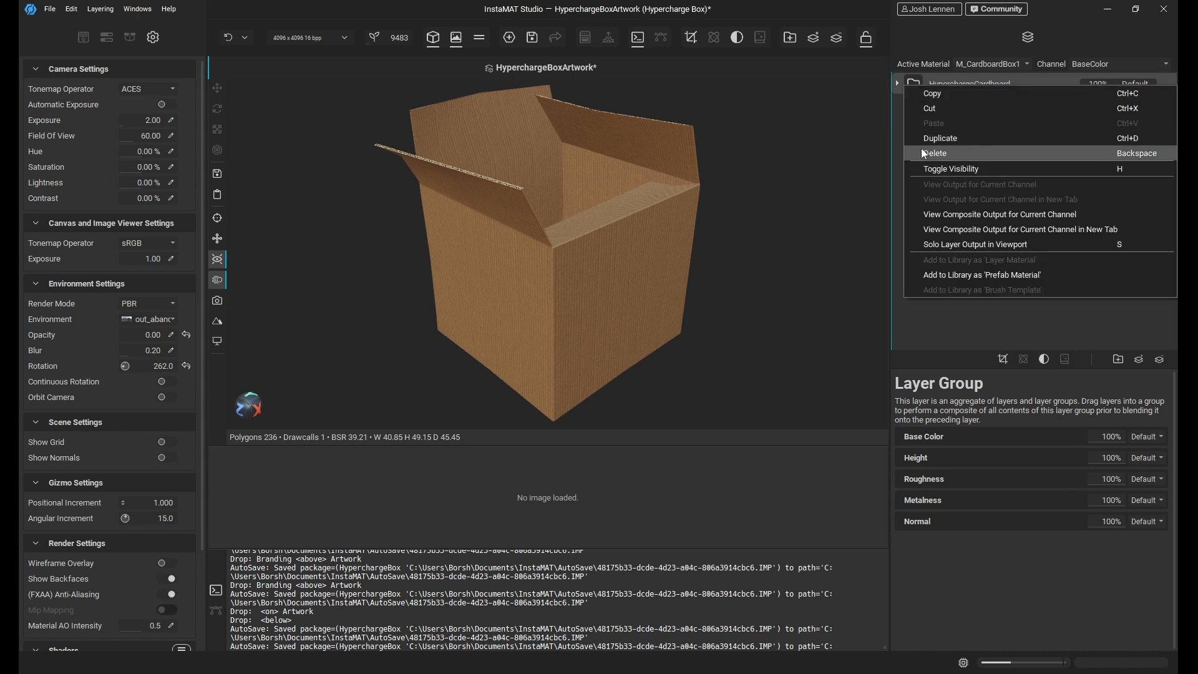
left_click(969, 274)
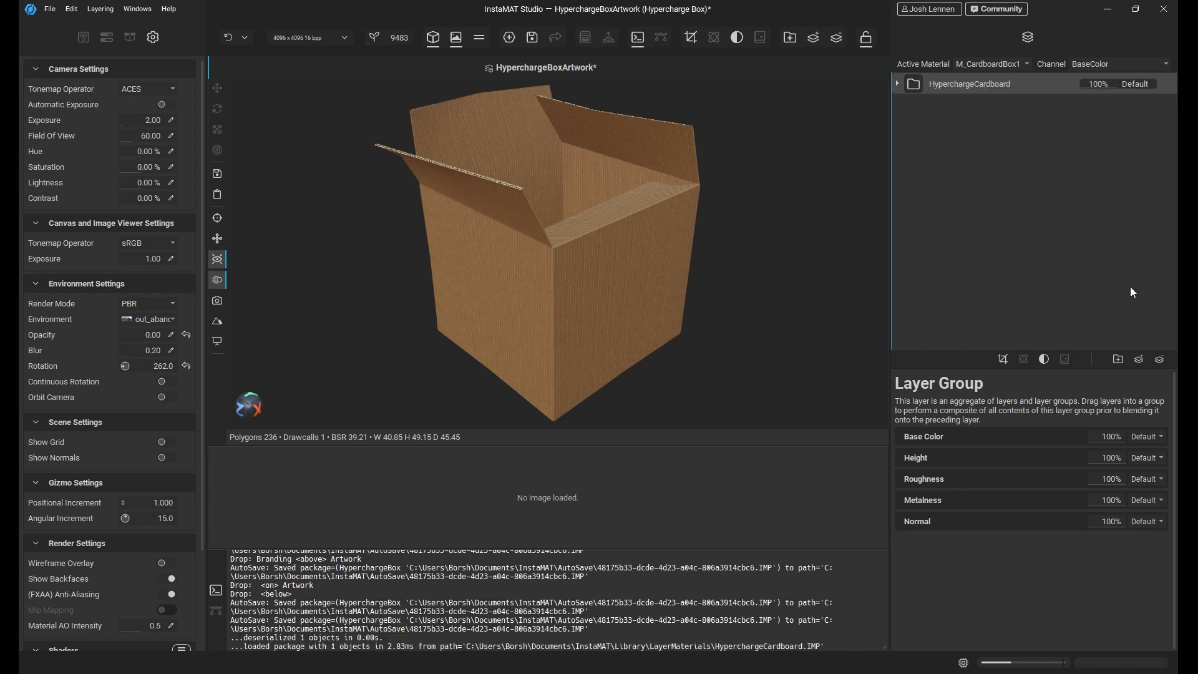
left_click(129, 38)
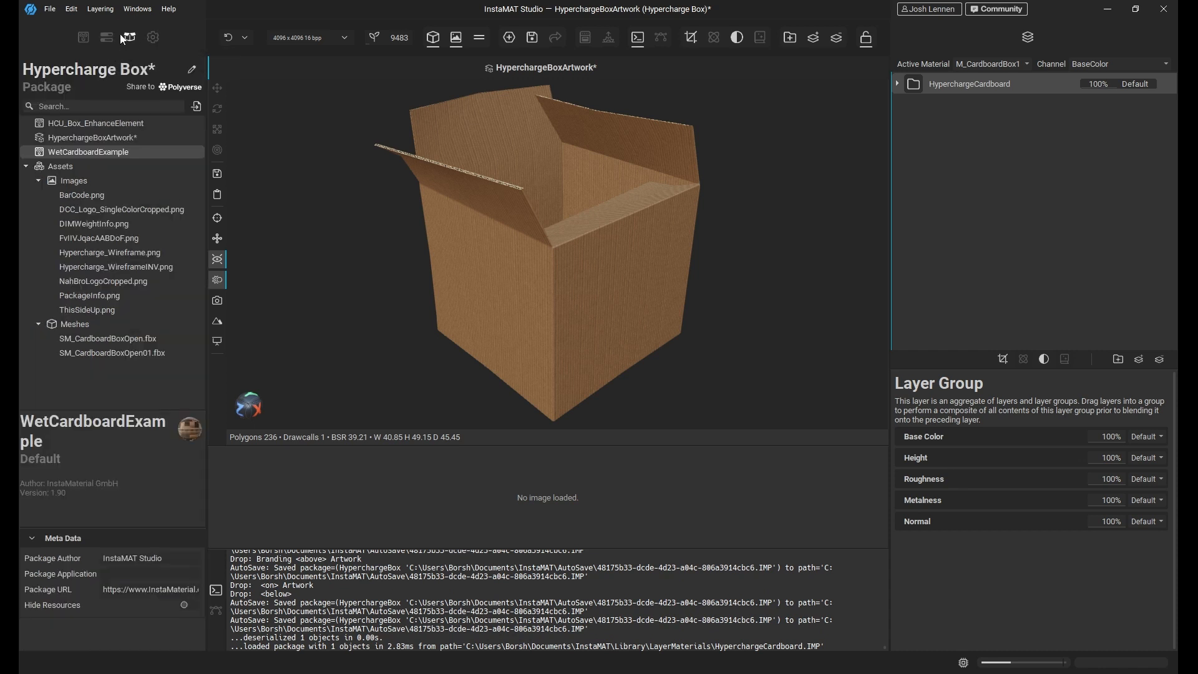
left_click(83, 39)
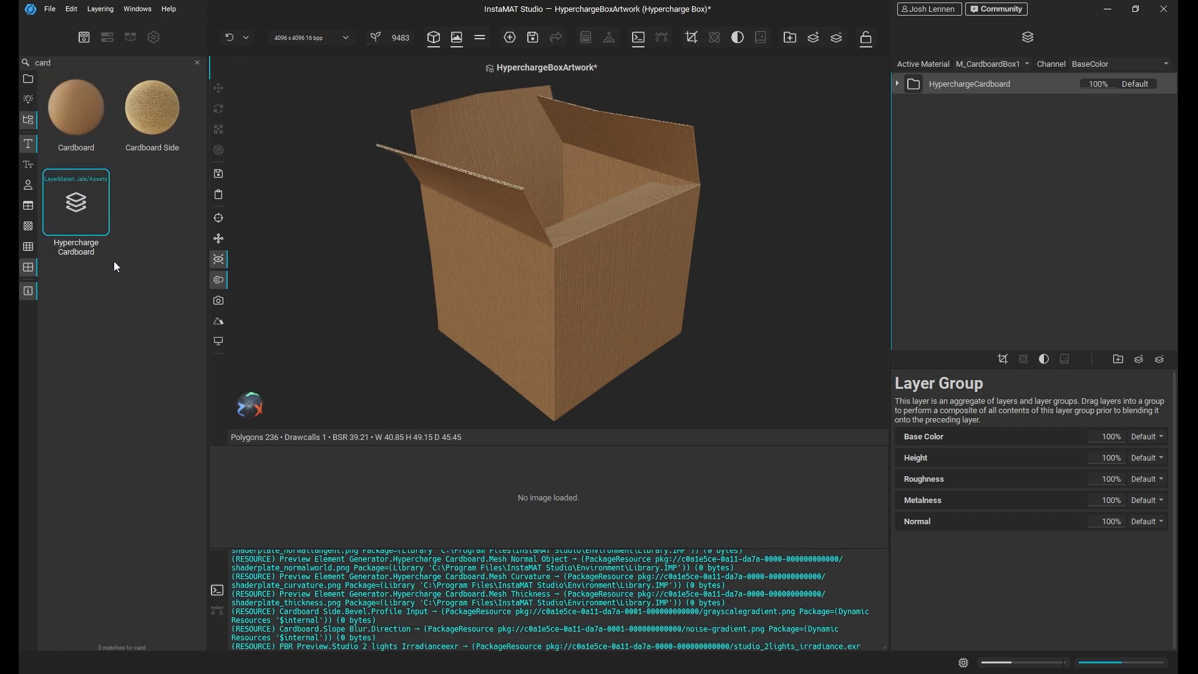
double_click(42, 63)
key("BackSpace")
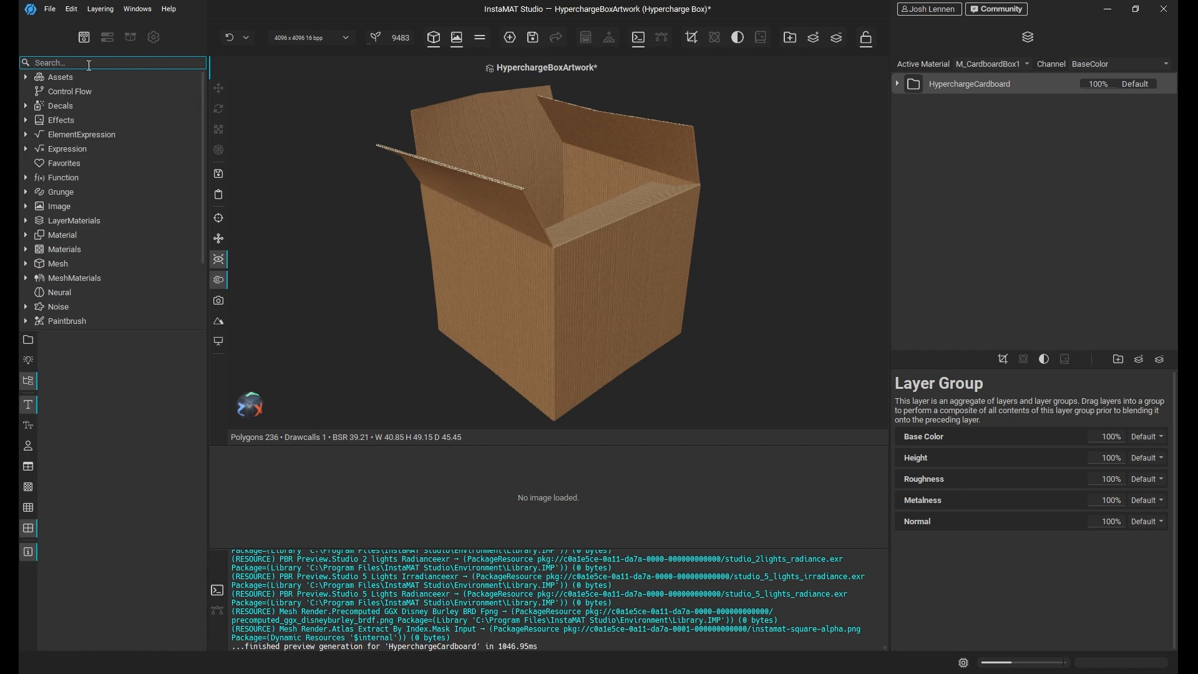
type("card")
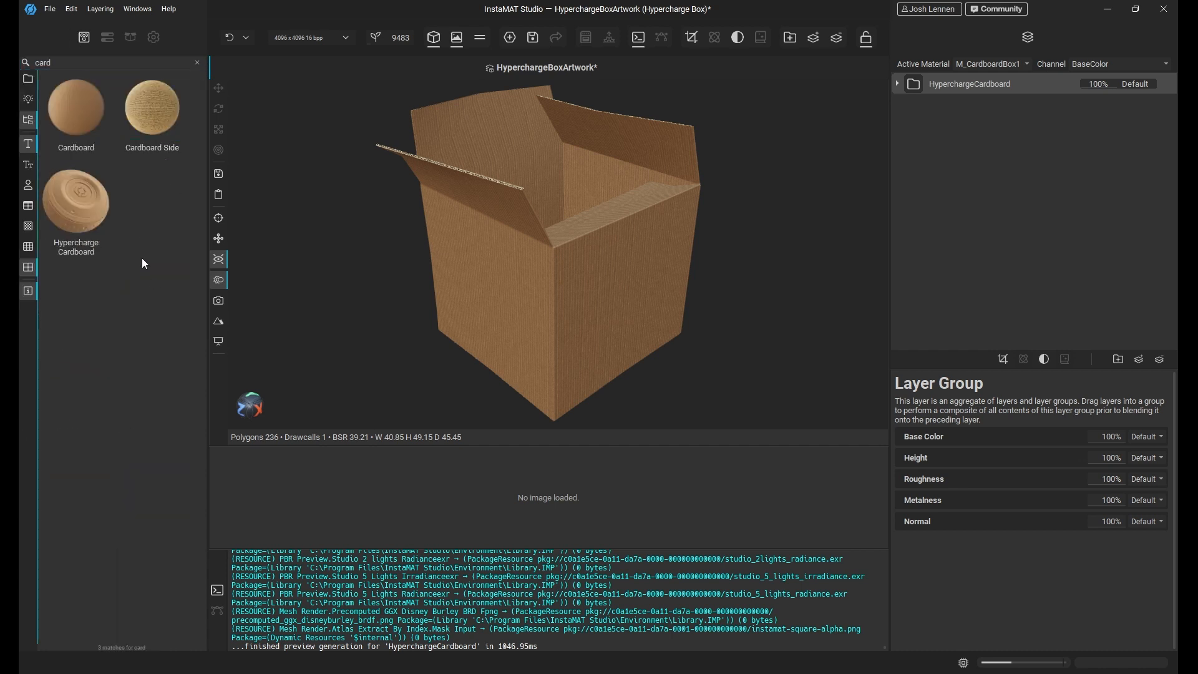
left_click(87, 212)
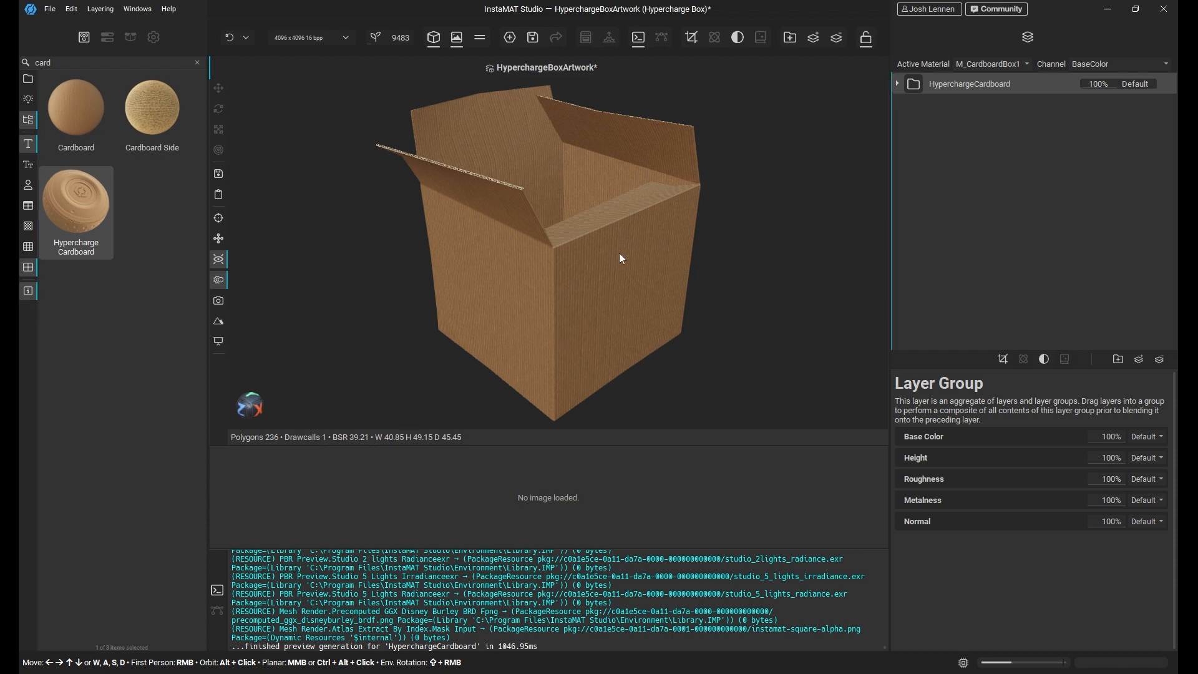
Undo the cardboard group's rename and the Artwork group's deletion, and select the Mesh Vertex Color Mask in Artwork.
key("ctrl+z")
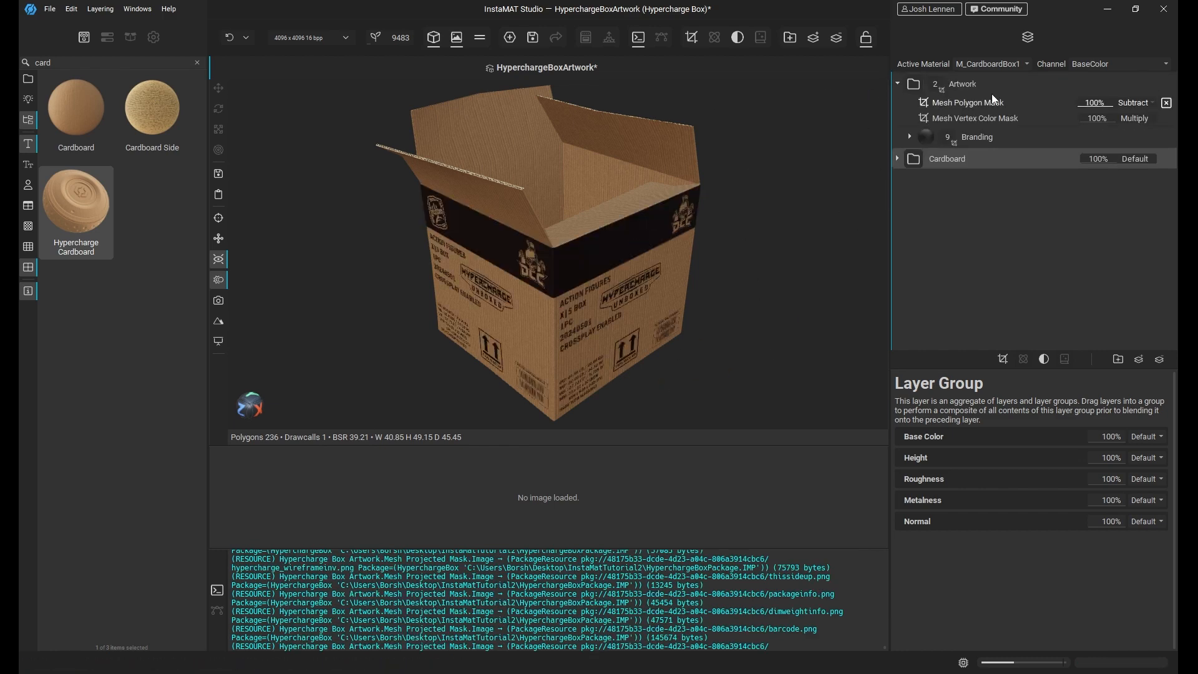
left_click(987, 122)
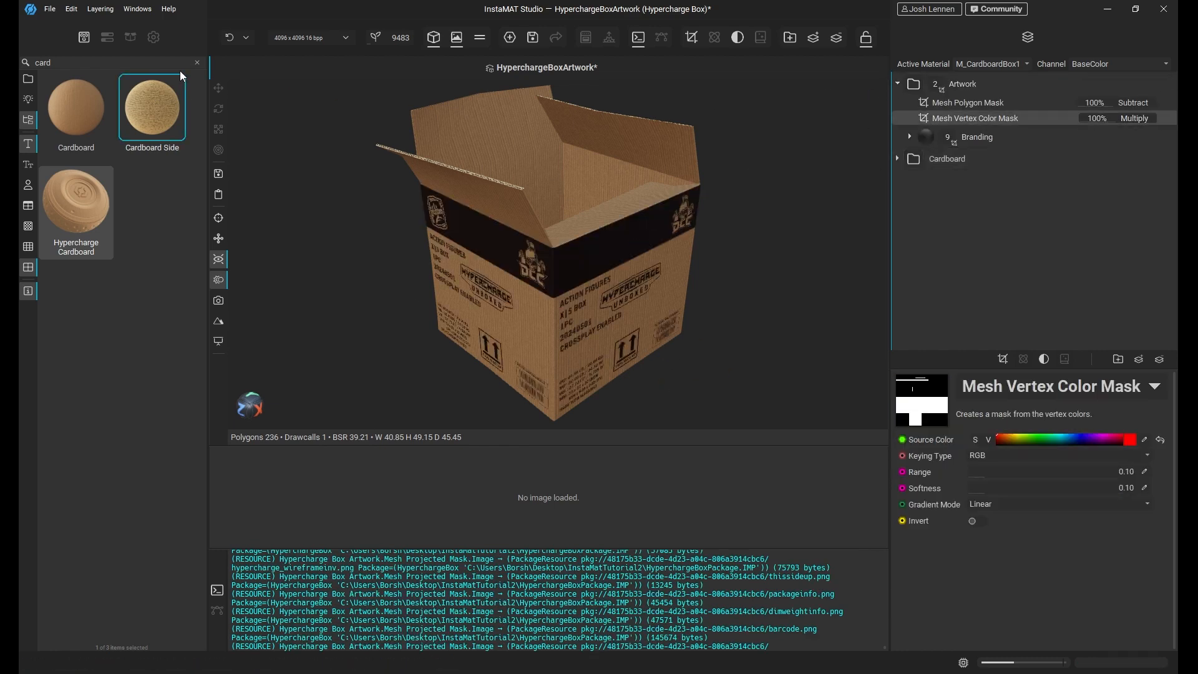
Switch the viewport render mode to Vertex Colors to inspect the box mesh's colouring.
left_click(153, 37)
left_click(155, 307)
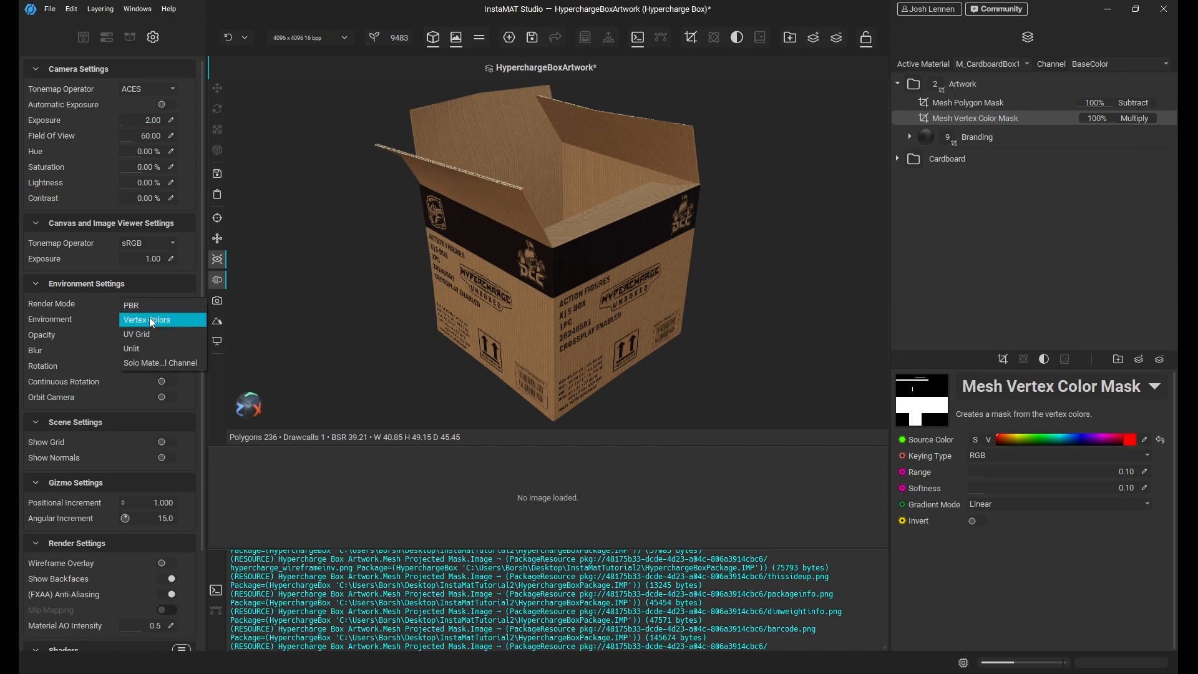
left_click(150, 317)
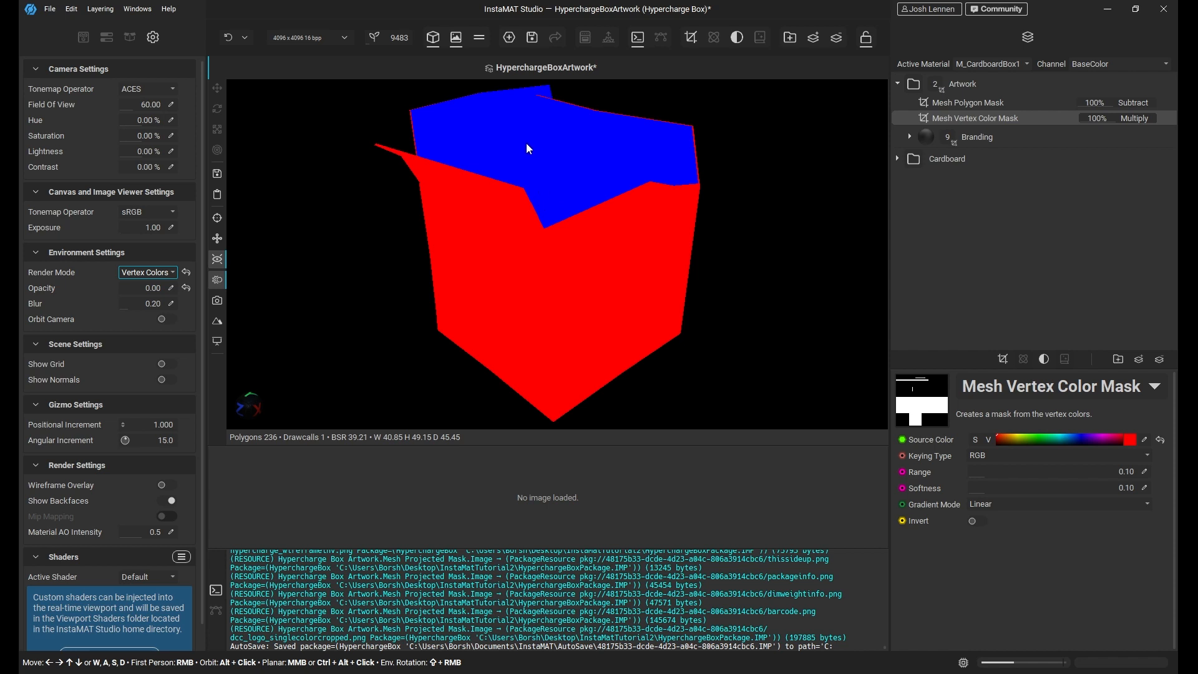
Create a Multi-Material Layering project named VertexBoxColors without a template, using the package mesh SM_CardboardBoxOpen01.fbx.
left_click(510, 38)
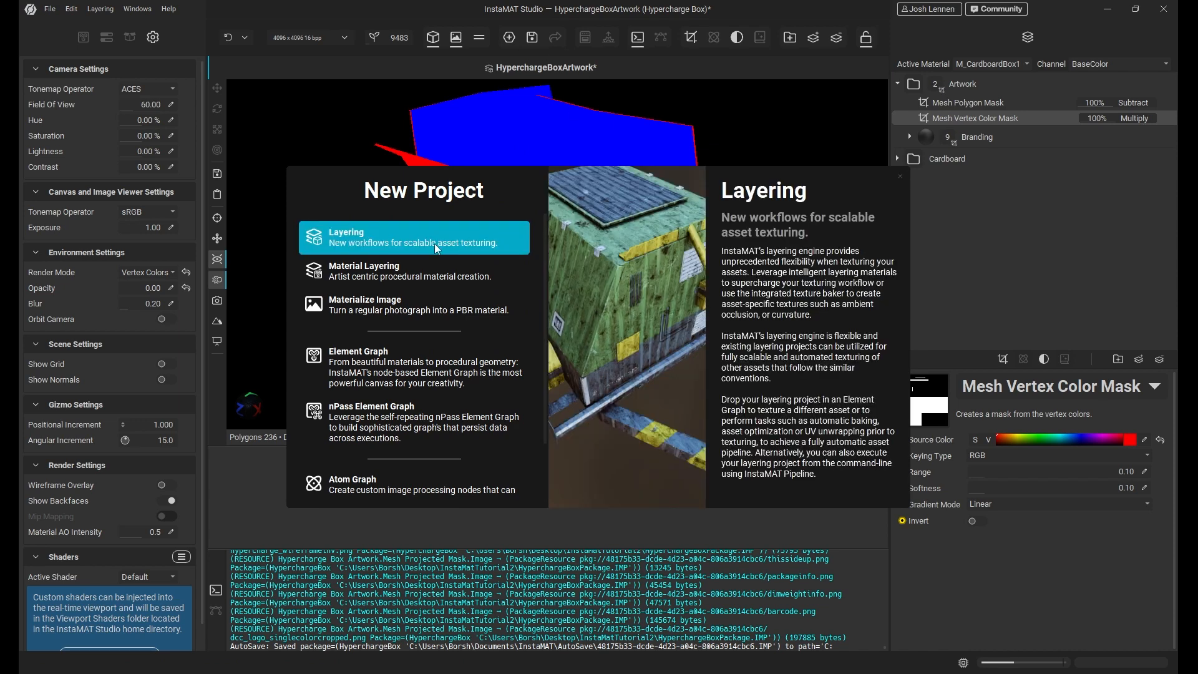
left_click(432, 242)
left_click(478, 231)
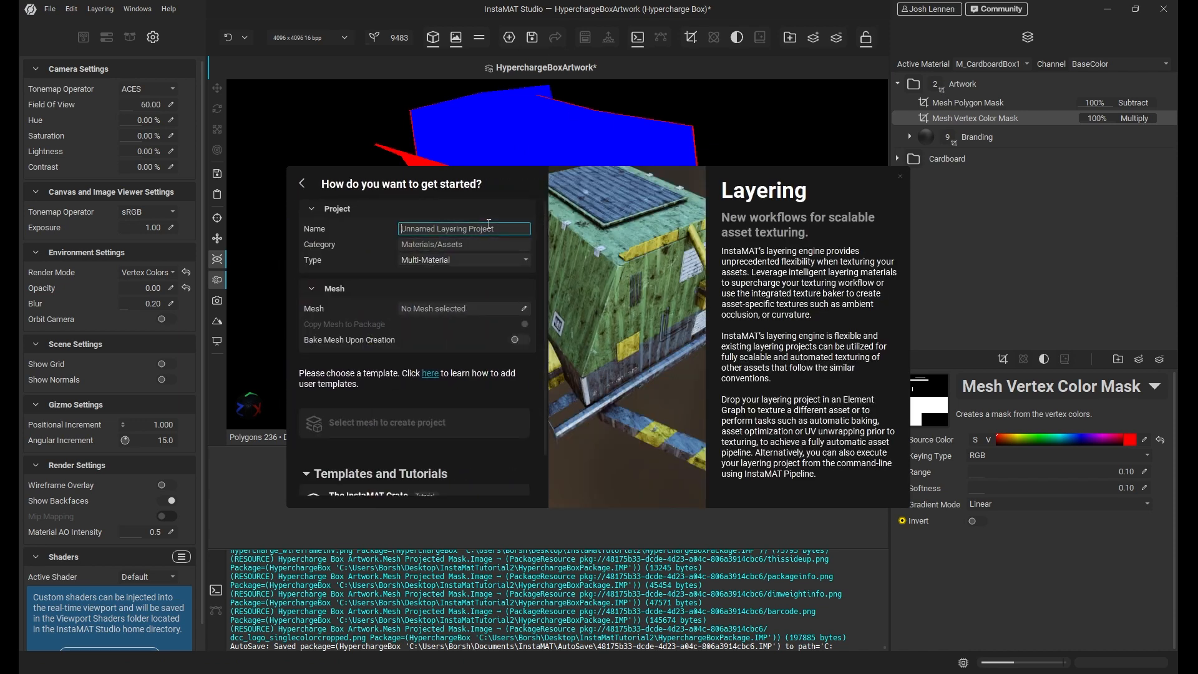
key("ctrl+a")
type("VertexBoxColors")
left_click(524, 308)
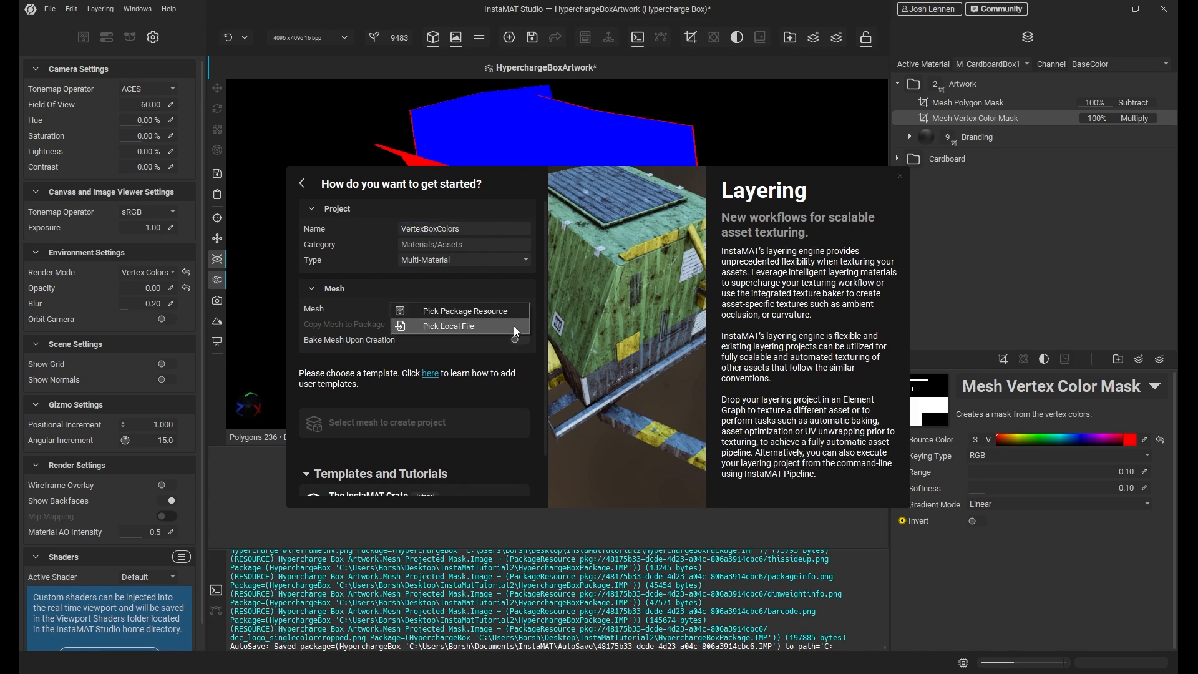
left_click(473, 316)
double_click(648, 418)
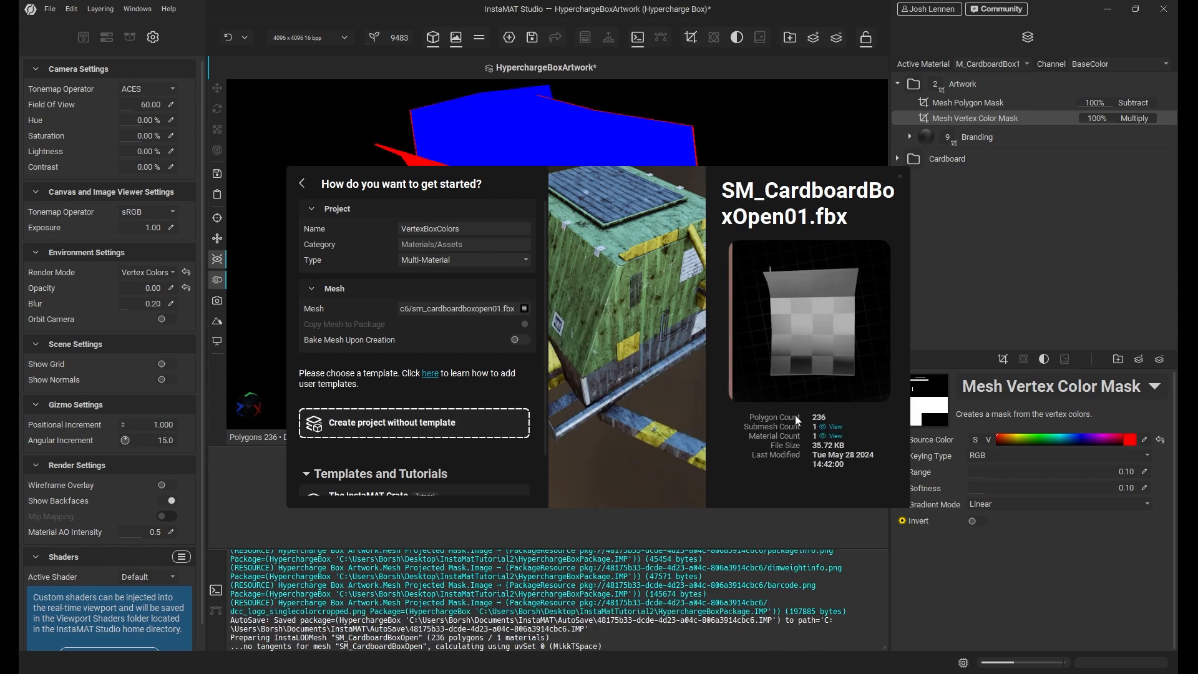
left_click(417, 424)
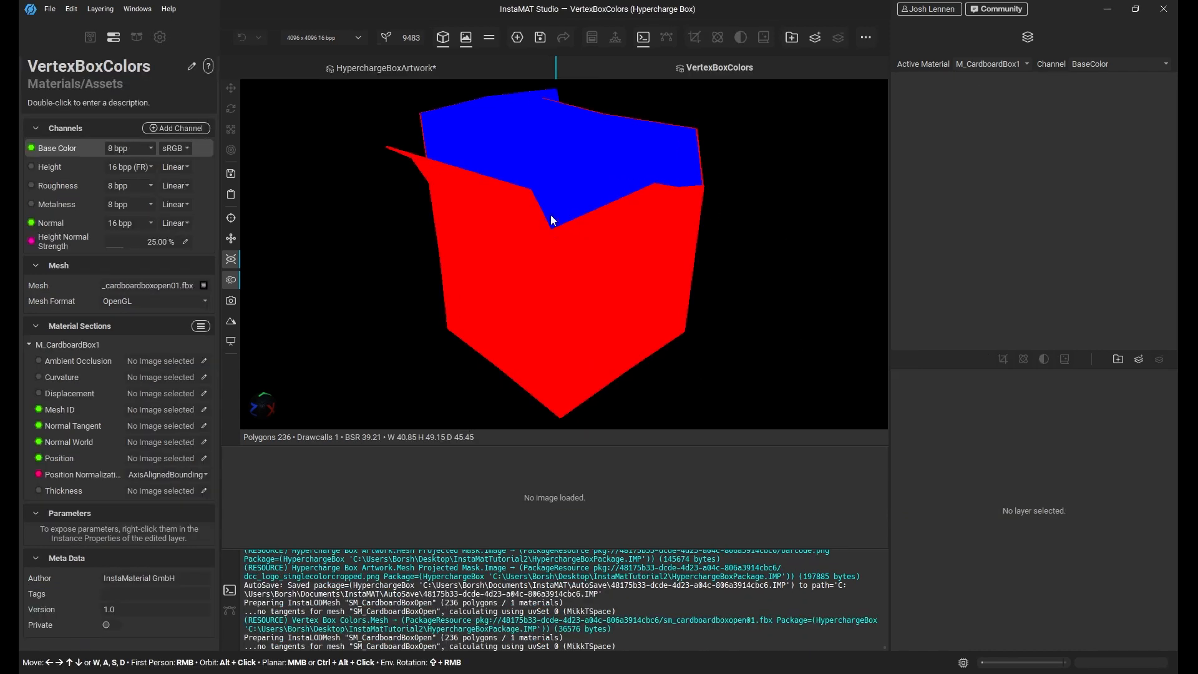
Set the viewport render mode of the VertexBoxColors project to PBR.
left_click(160, 39)
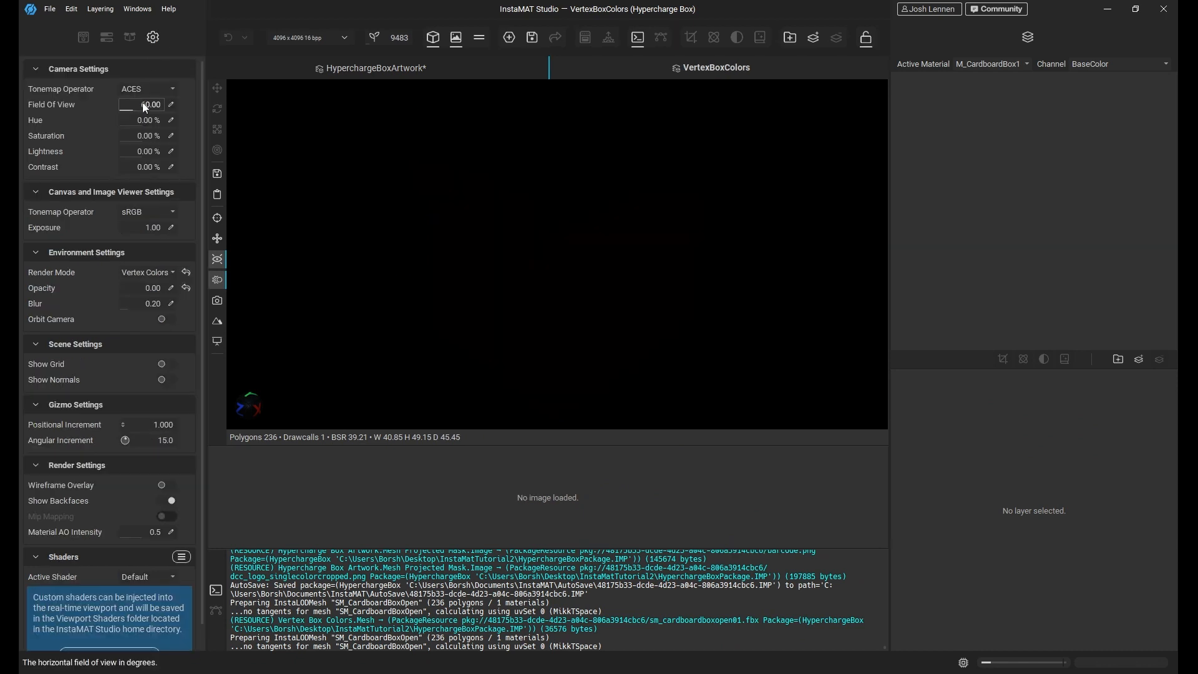
left_click(152, 276)
left_click(149, 265)
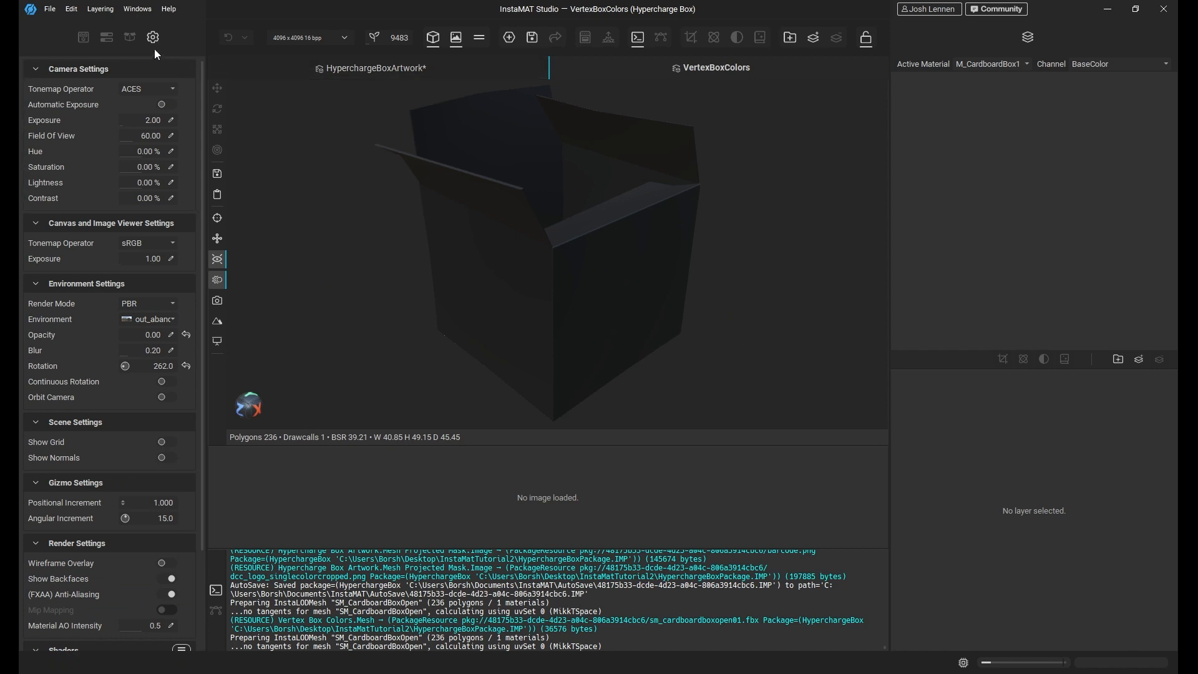
Look up the VertexBoxColors project in the Hypercharge Box package contents and select it.
left_click(108, 39)
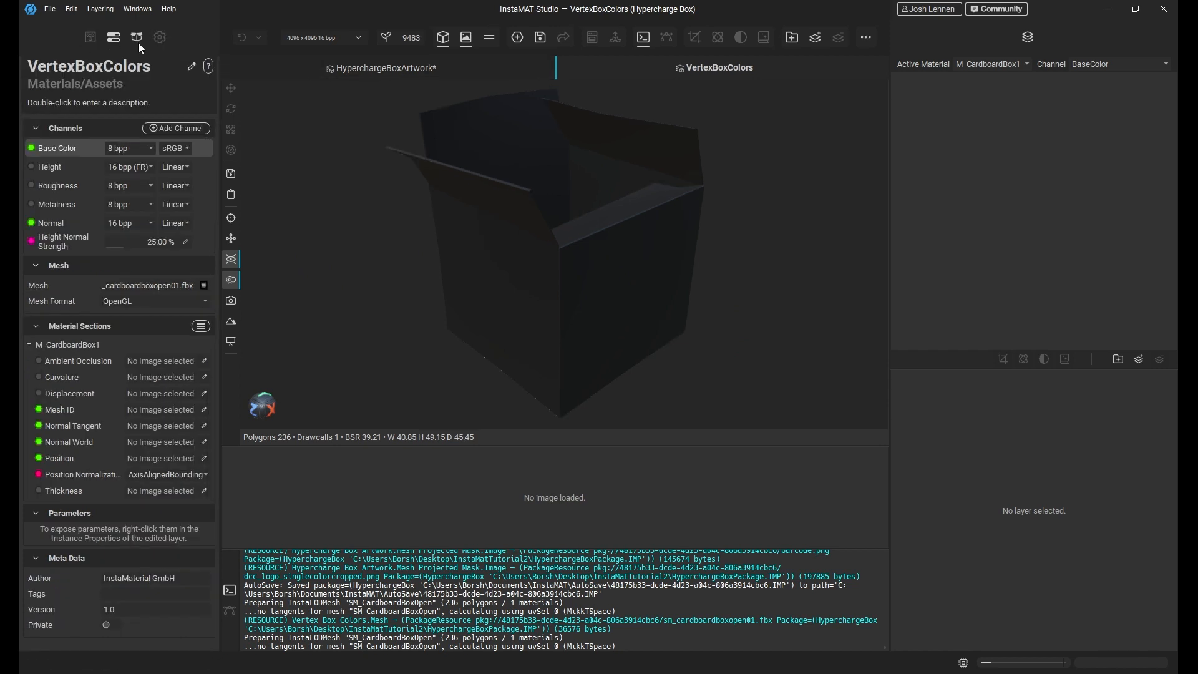
left_click(137, 40)
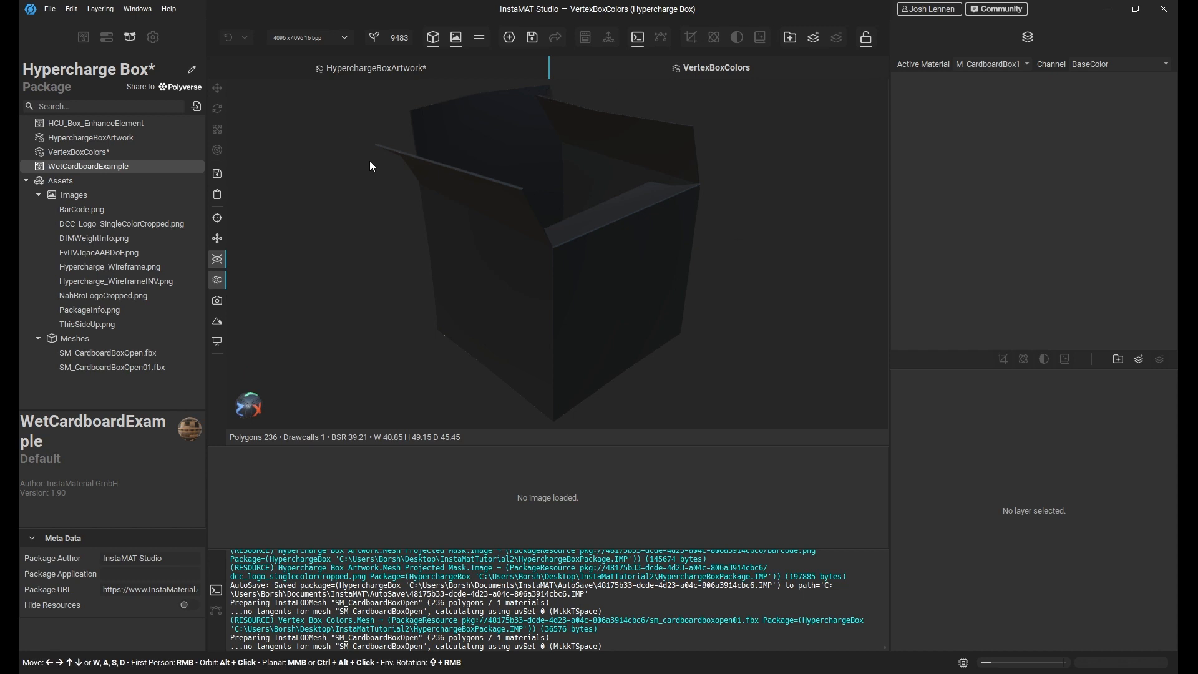
left_click(148, 152)
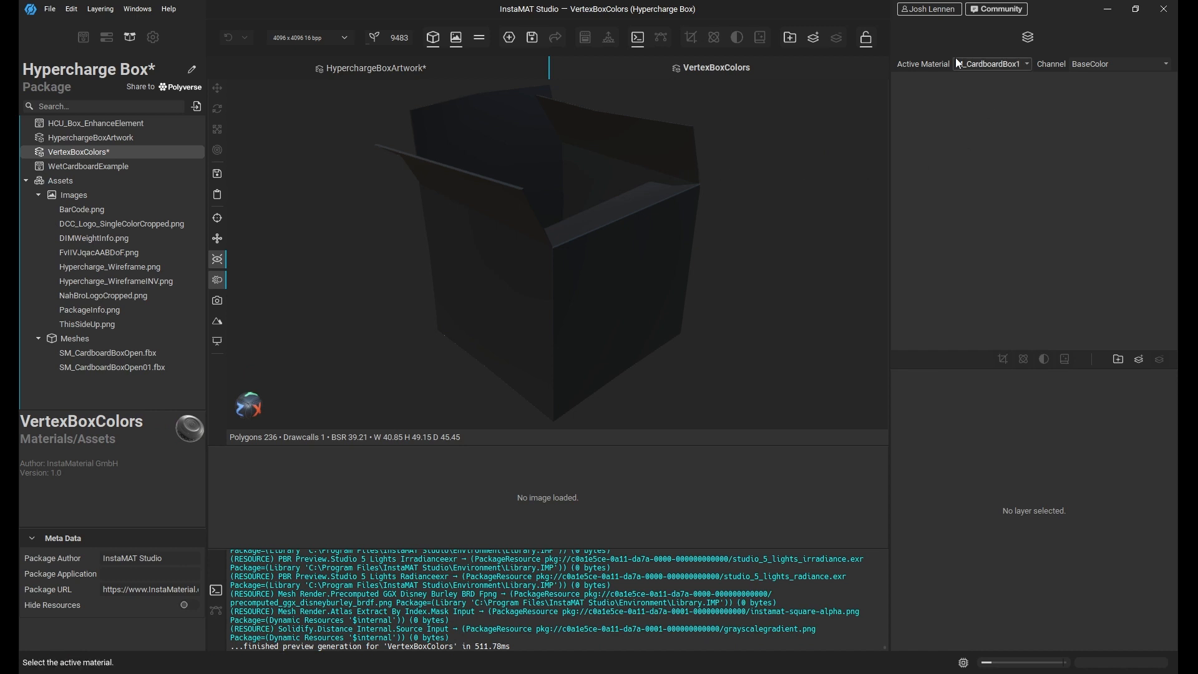
Add a Multi-Channel Layer to the empty layer stack and name it Red.
left_click(813, 41)
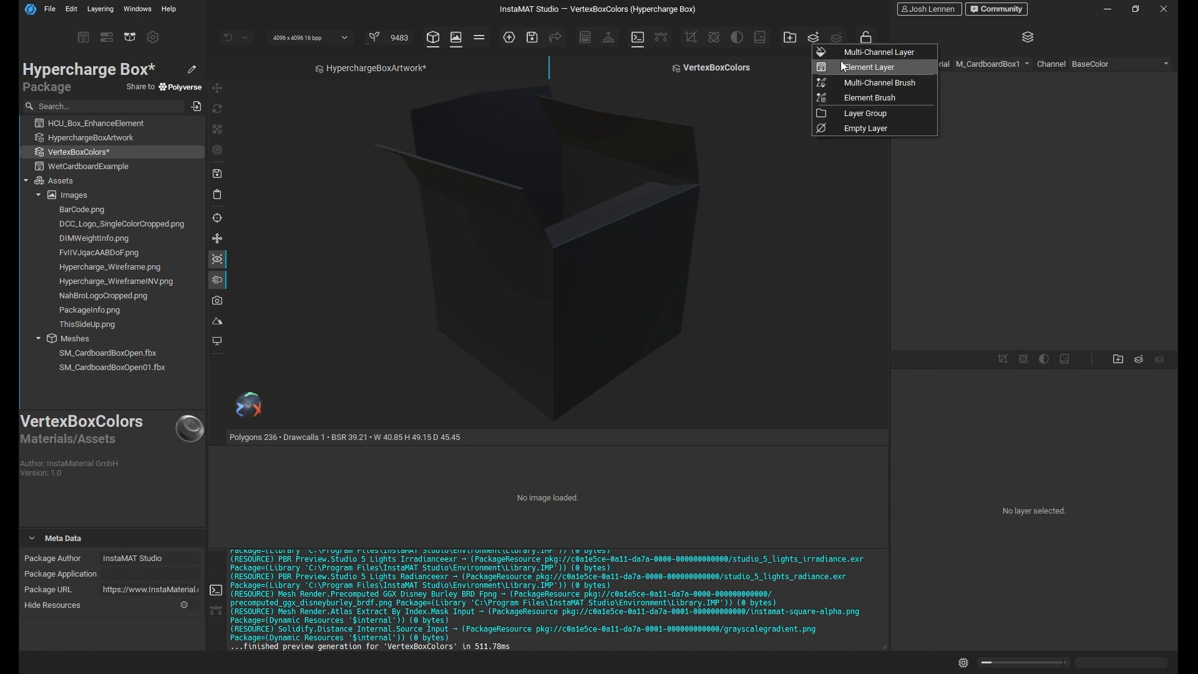
left_click(840, 53)
double_click(972, 84)
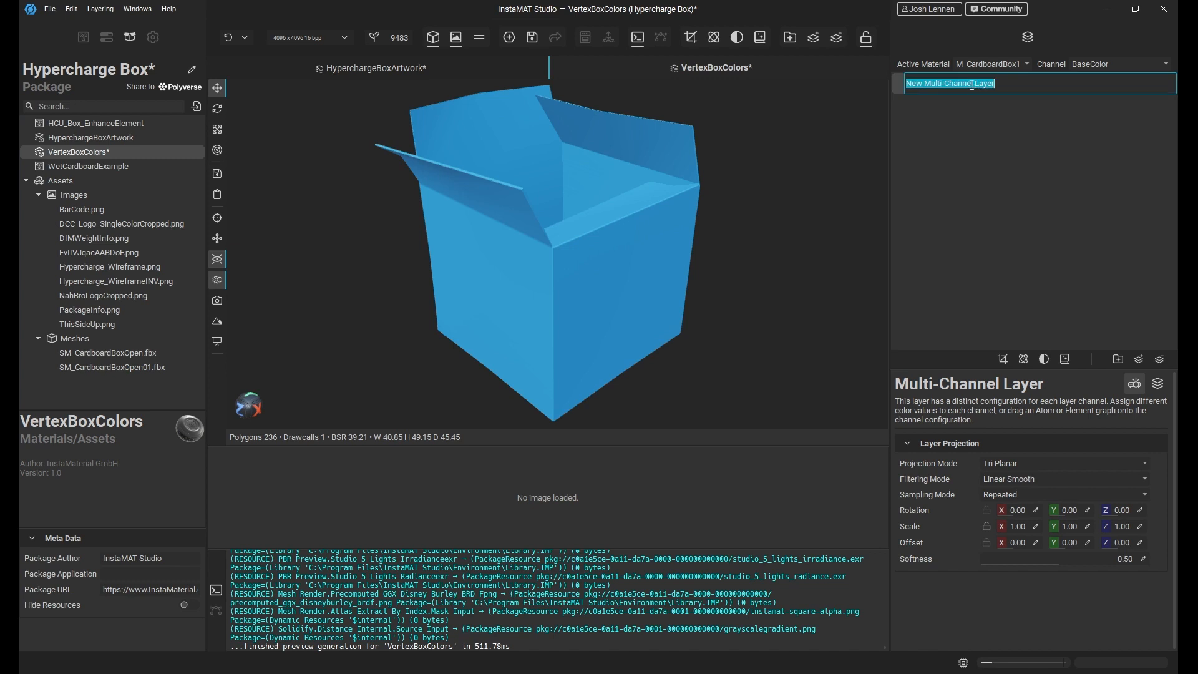
type("Red")
key("Return")
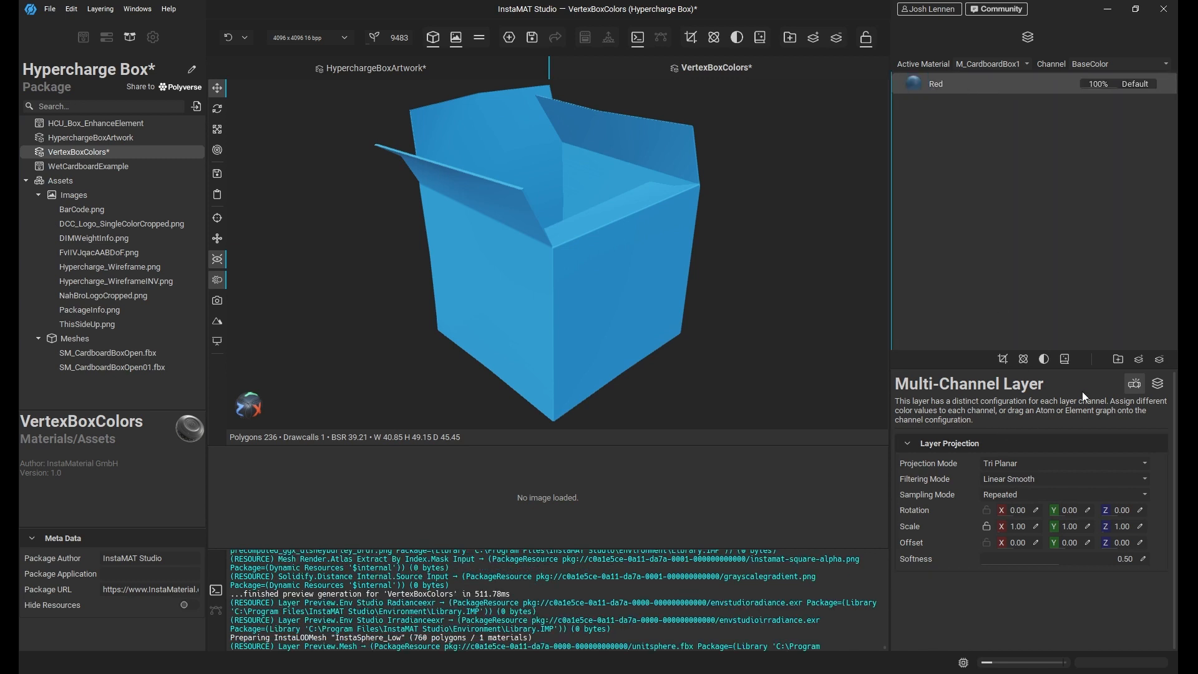
Set the Red layer's Base Color to pure red, with RGB values 255, 0, 0.
left_click(1158, 385)
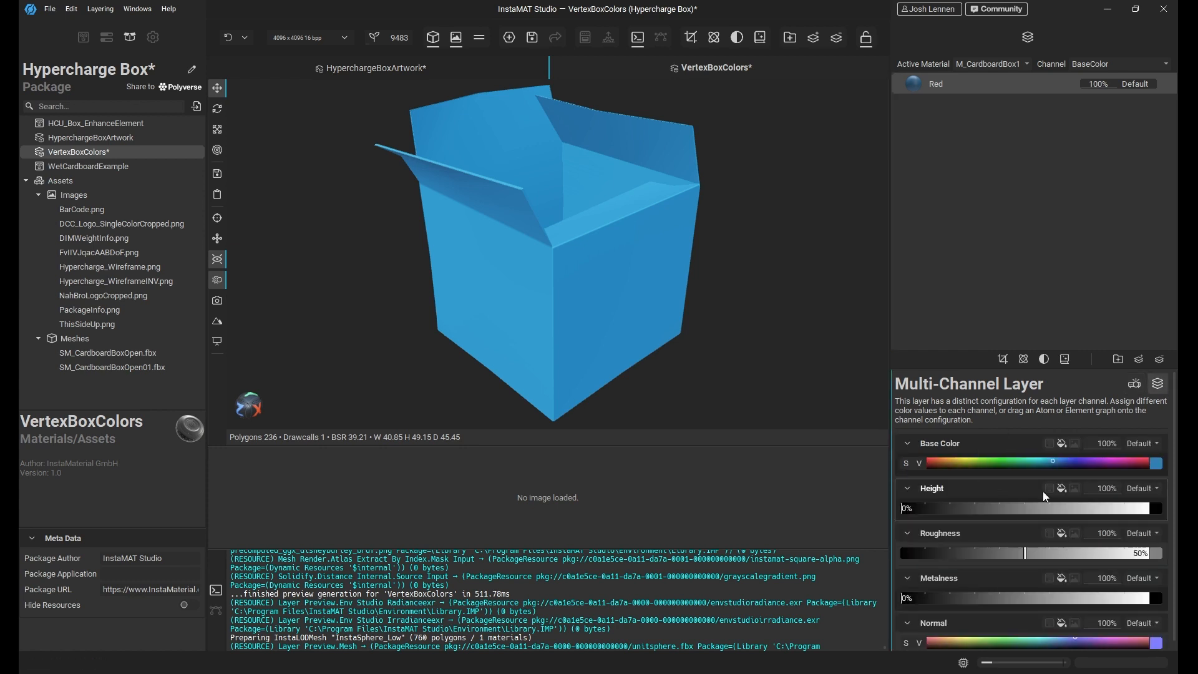
left_click(1154, 463)
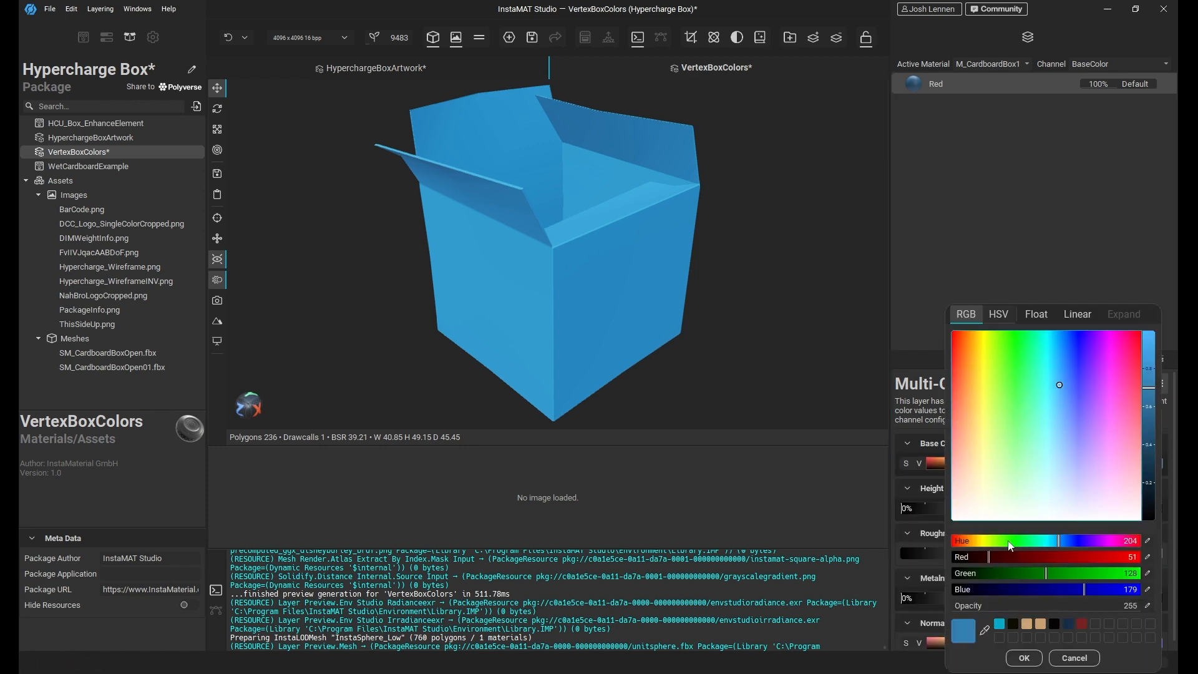
left_click_drag(1013, 556, 1145, 559)
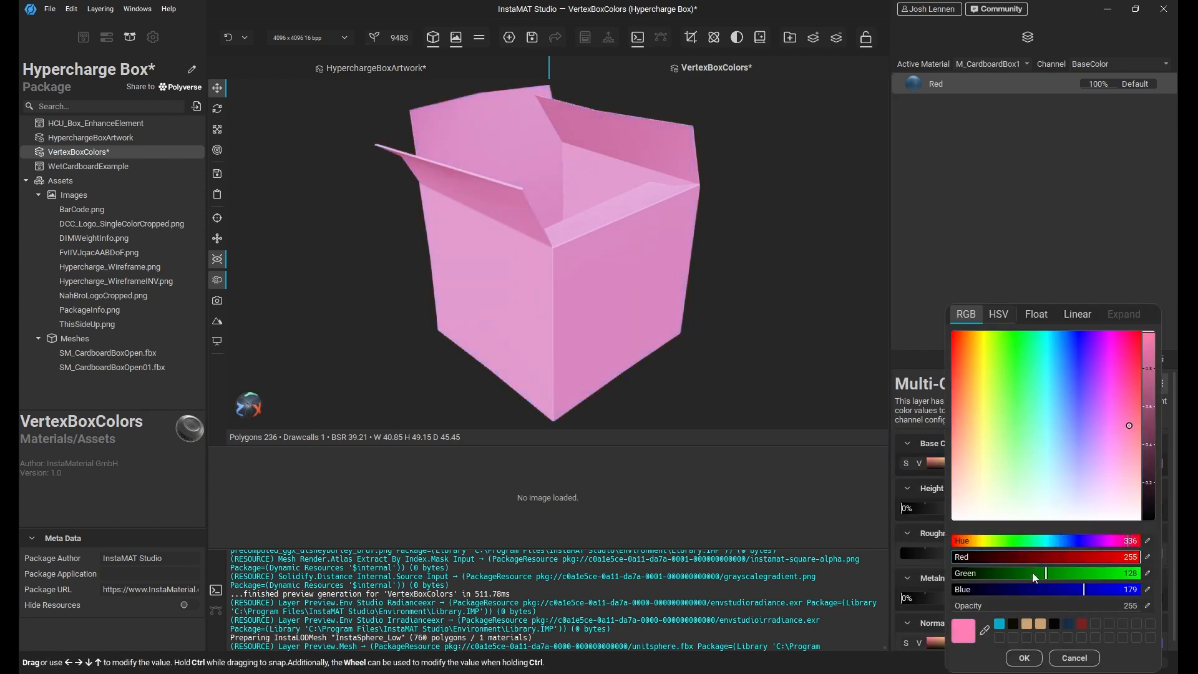
left_click_drag(1032, 572, 919, 601)
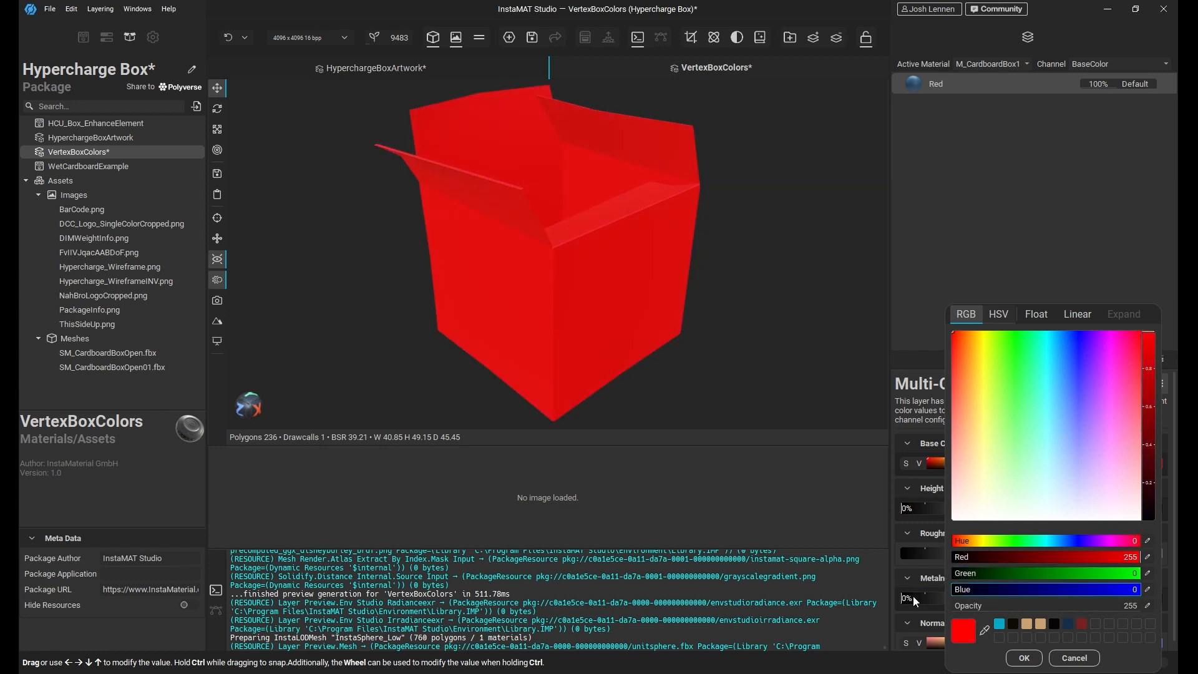
left_click(1025, 658)
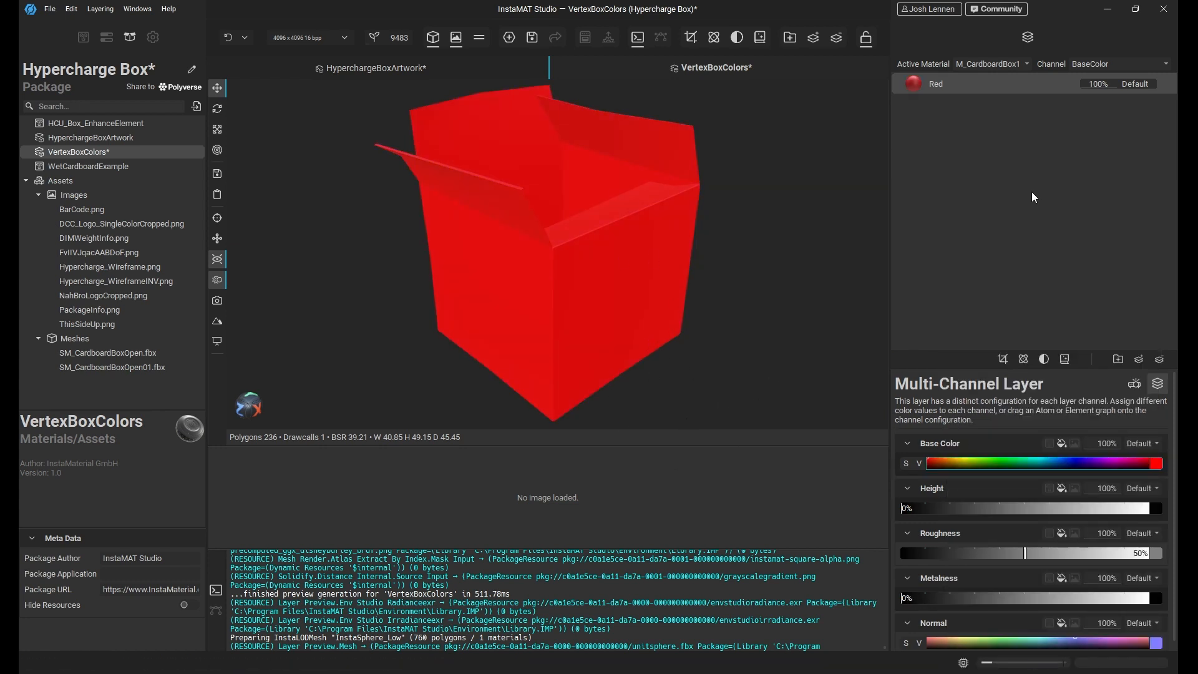
Add a second Multi-Channel Layer above Red and name it Green.
left_click(812, 39)
left_click(844, 50)
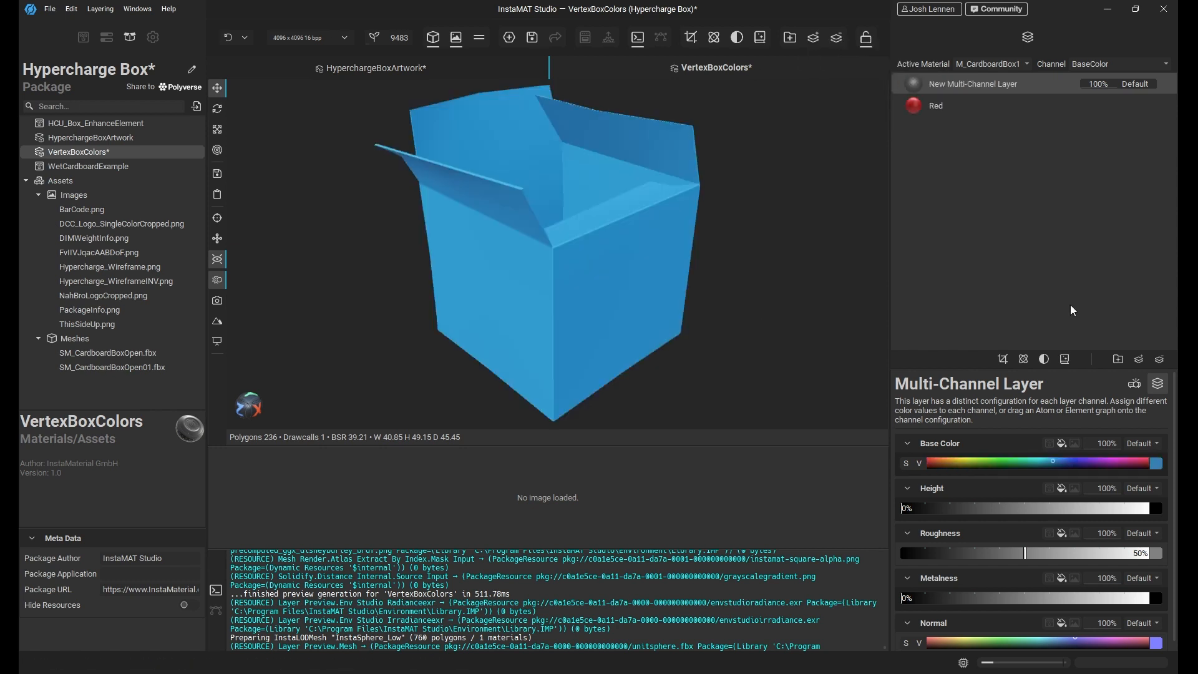
double_click(973, 83)
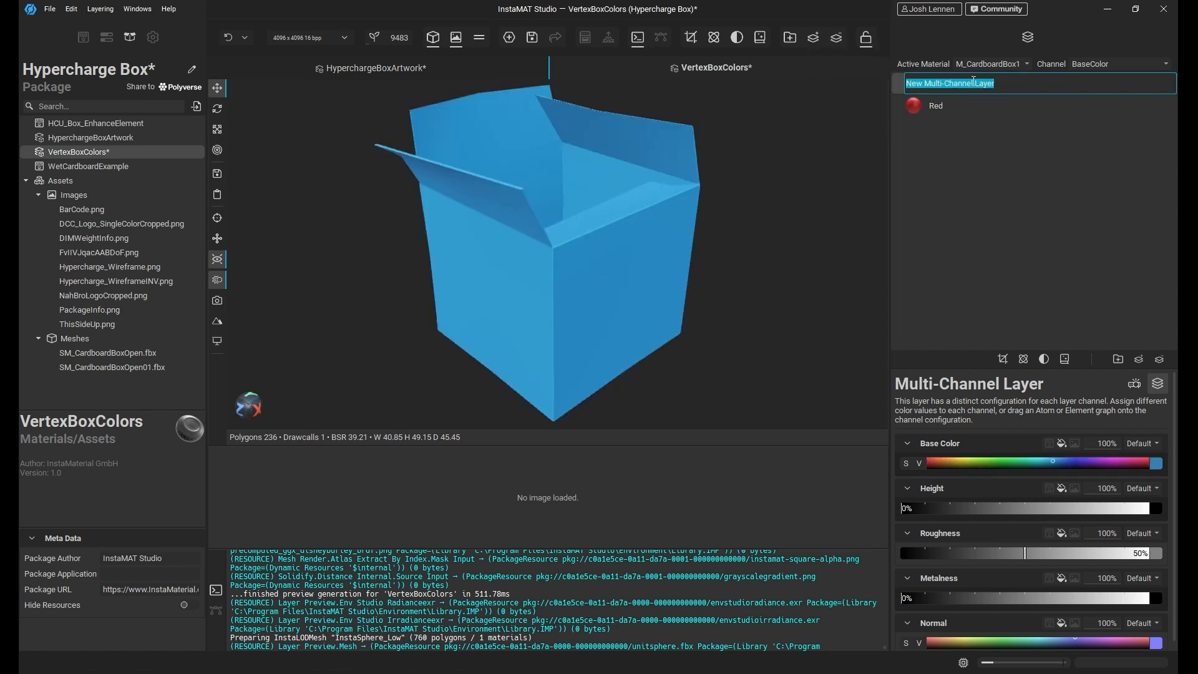
type("Green")
key("Return")
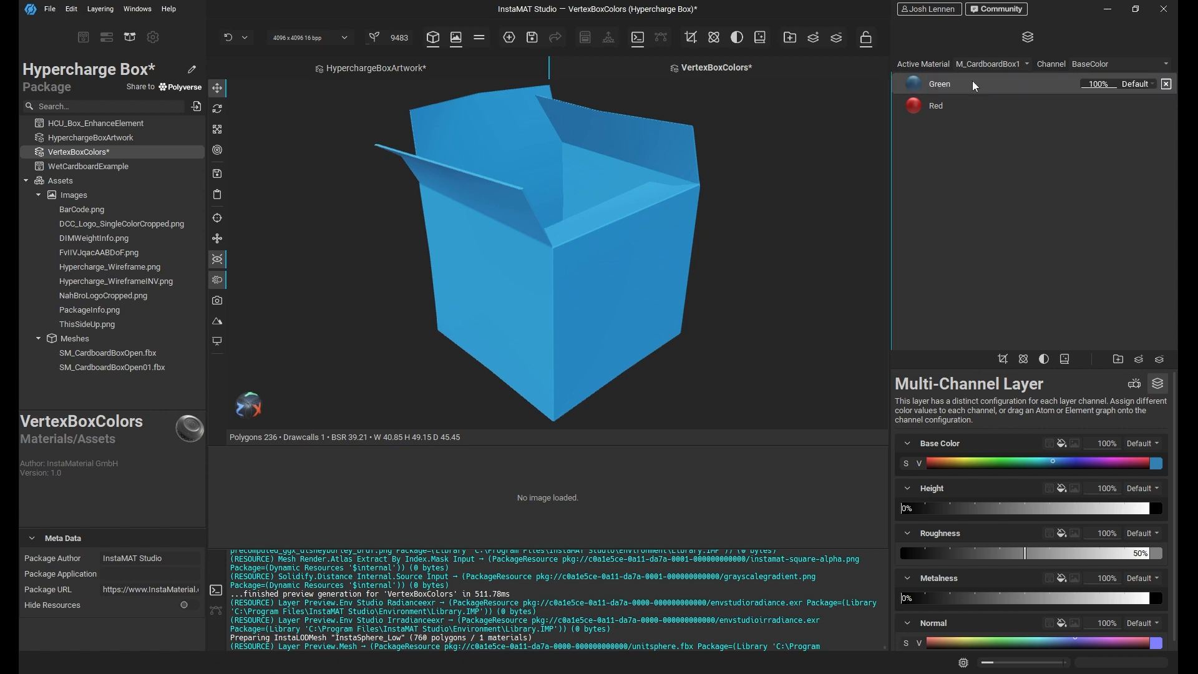
Set the Green layer's Base Color to pure green, with RGB values 0, 255, 0.
left_click(1158, 462)
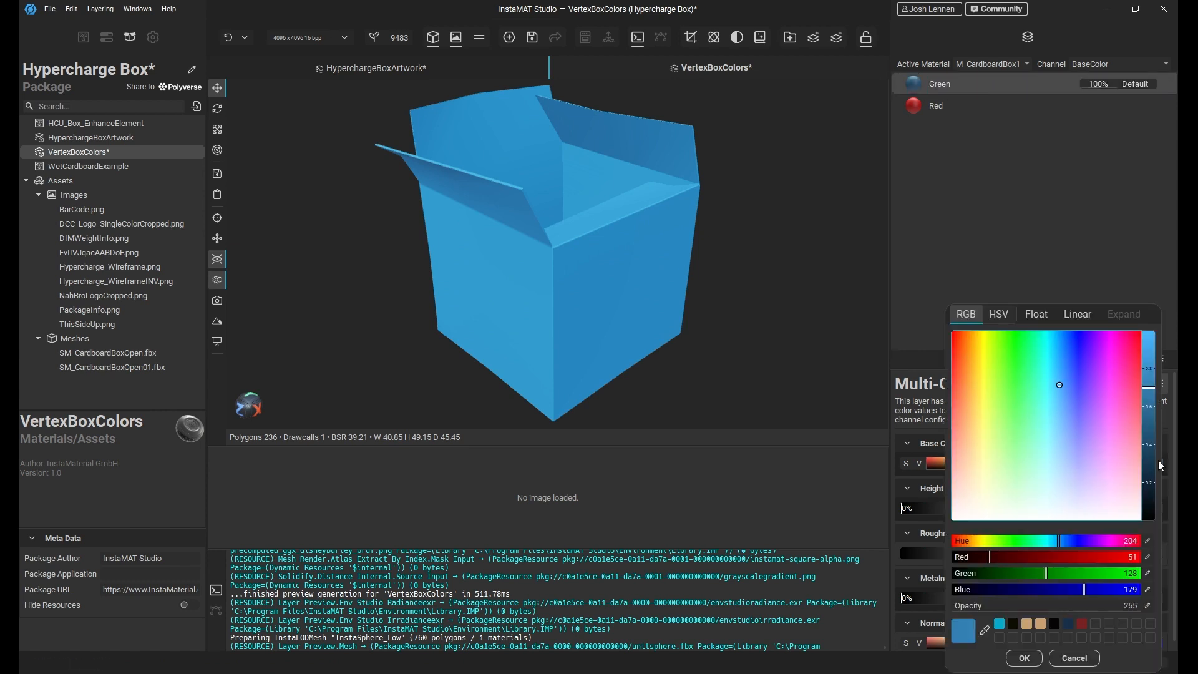
left_click_drag(991, 573, 1155, 573)
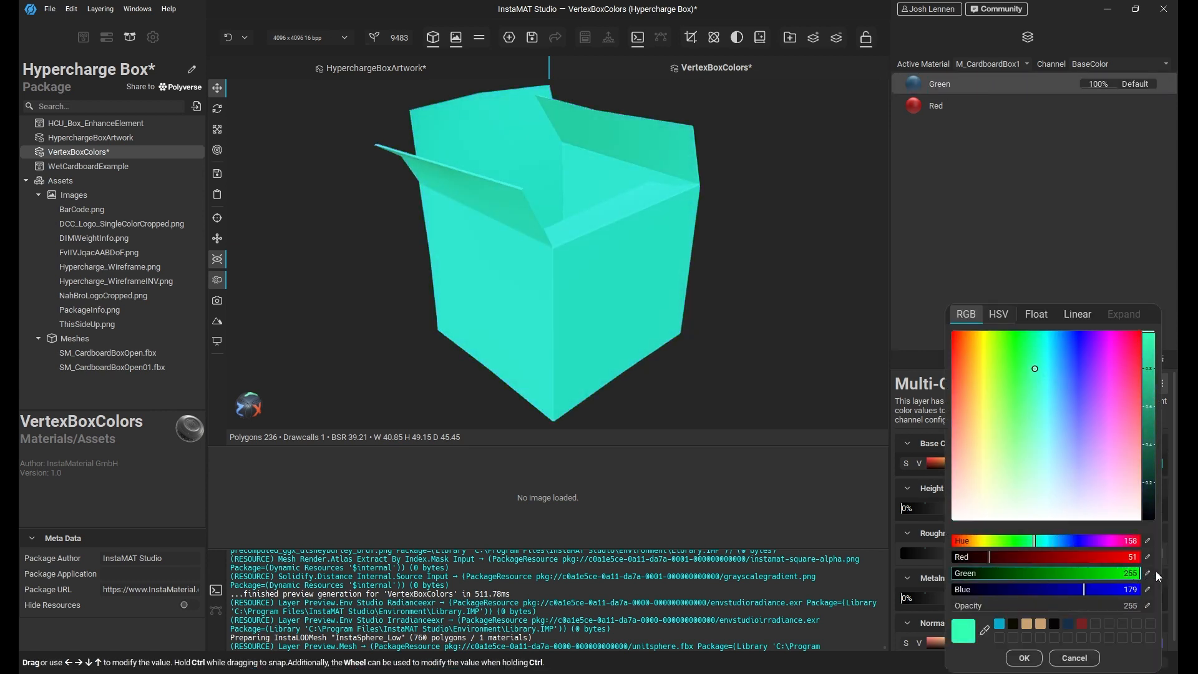
left_click_drag(998, 557, 932, 563)
left_click_drag(1003, 590, 917, 597)
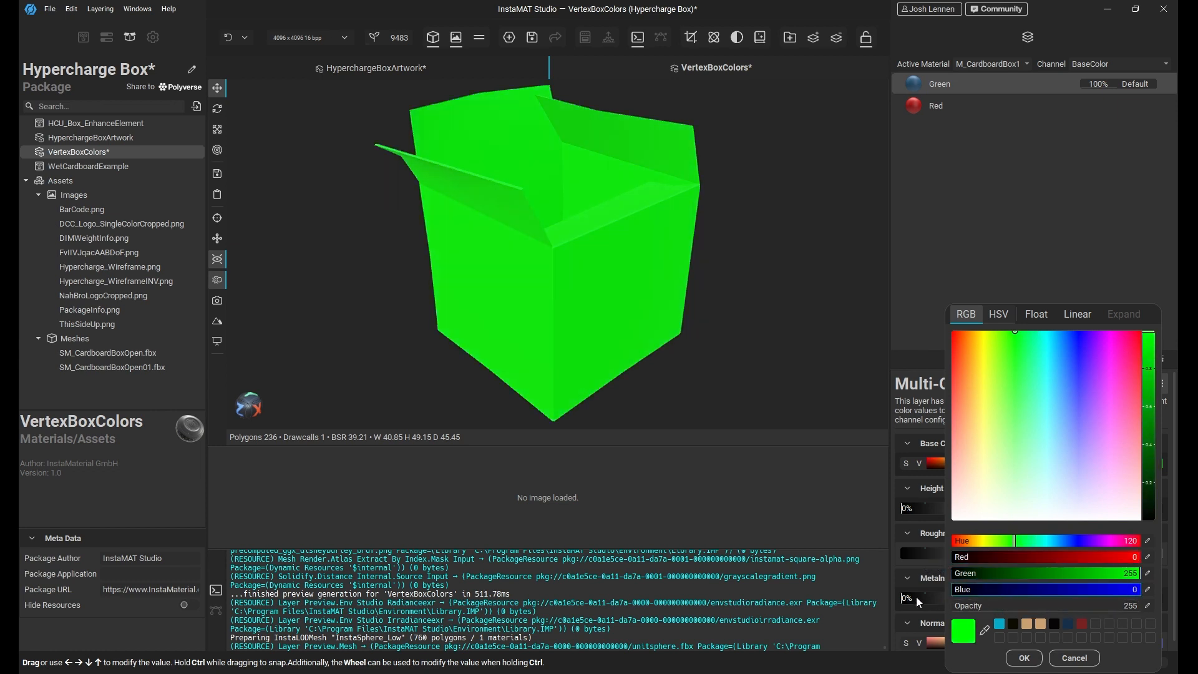
left_click(1017, 658)
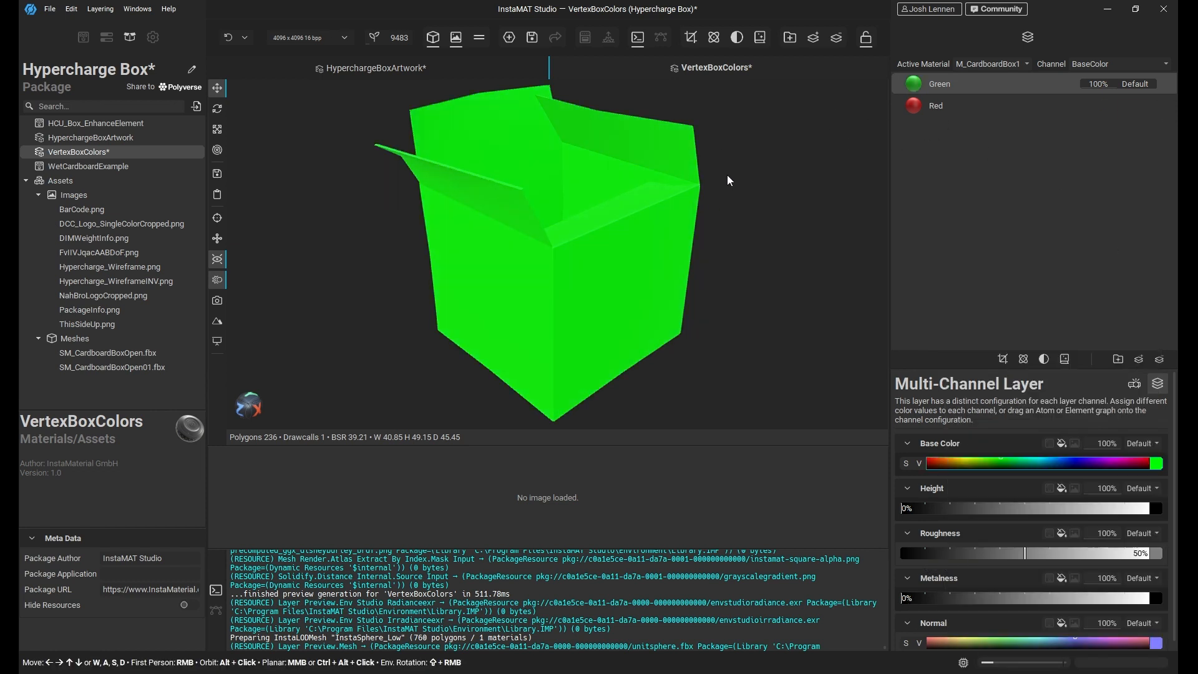
Add a Mesh UV Shell Mask to the Green layer.
left_click_drag(728, 180, 663, 206, "alt")
scroll(584, 265, "up", 3)
left_click_drag(584, 265, 550, 275, "alt")
scroll(444, 235, "up", 3)
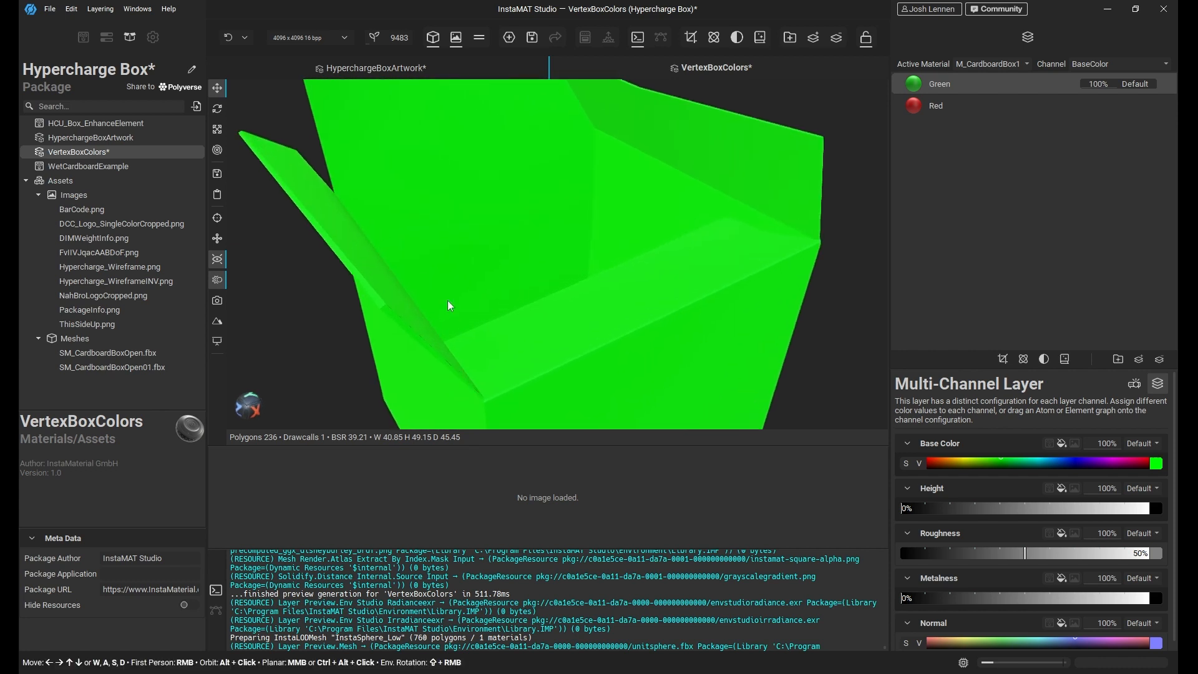
left_click_drag(439, 271, 307, 187, "alt")
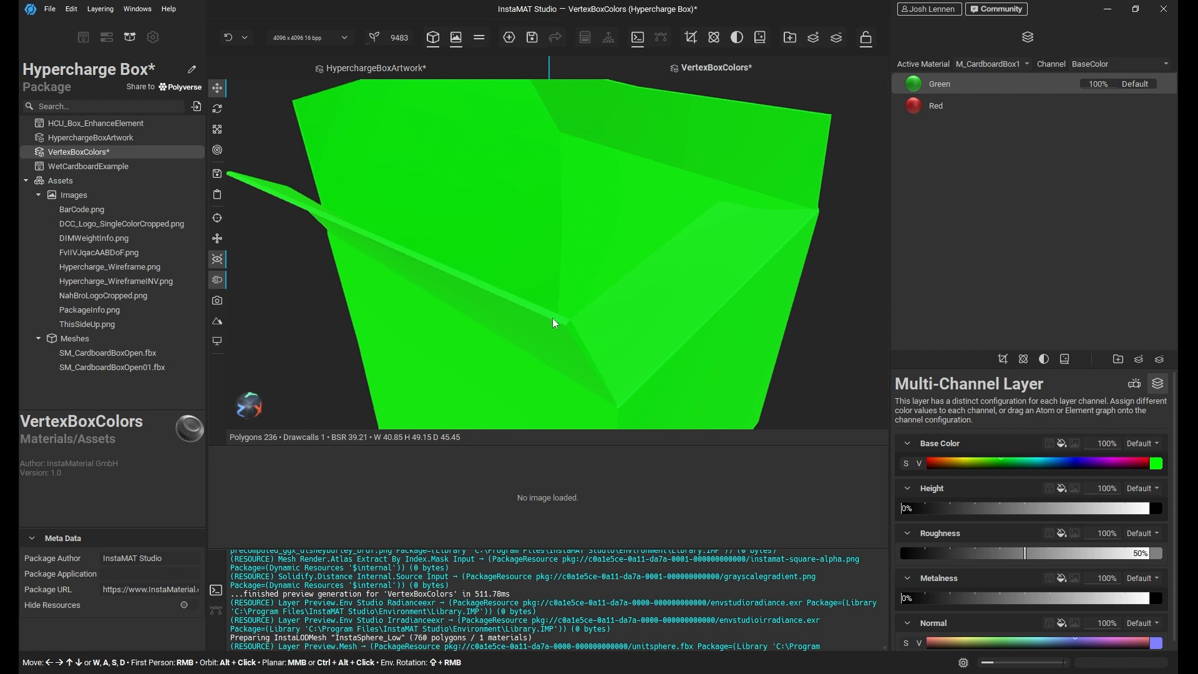
left_click_drag(377, 177, 447, 182, "alt")
left_click_drag(419, 249, 762, 260, "alt")
left_click(1004, 358)
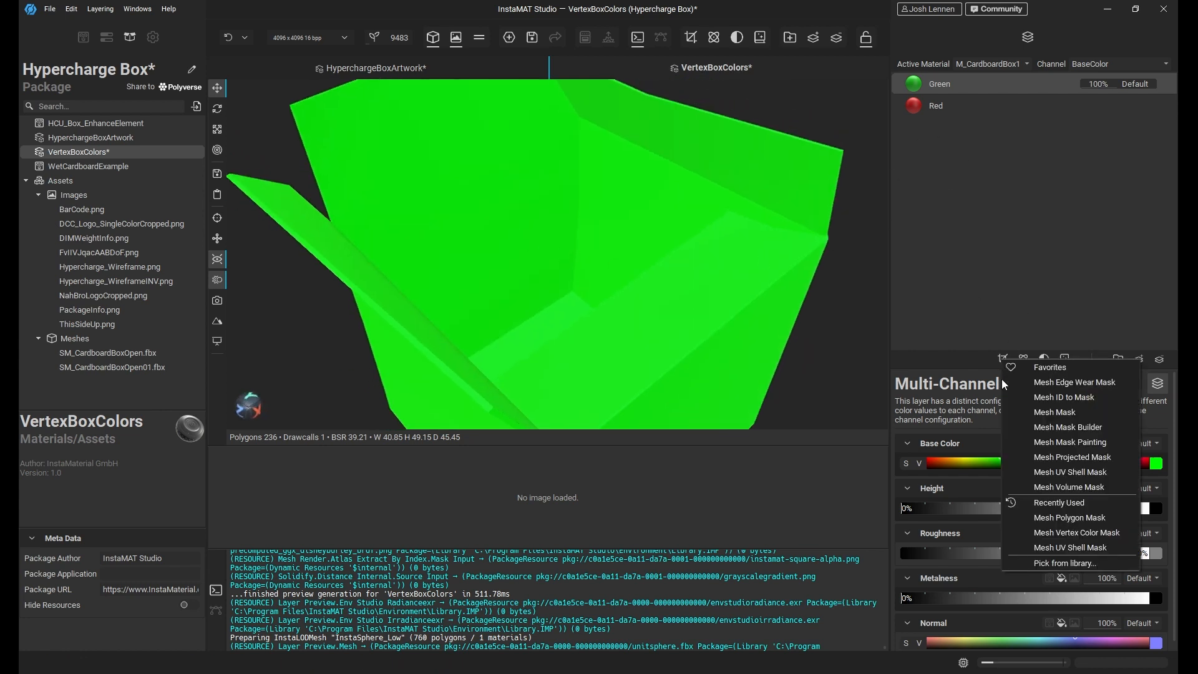
left_click(1036, 472)
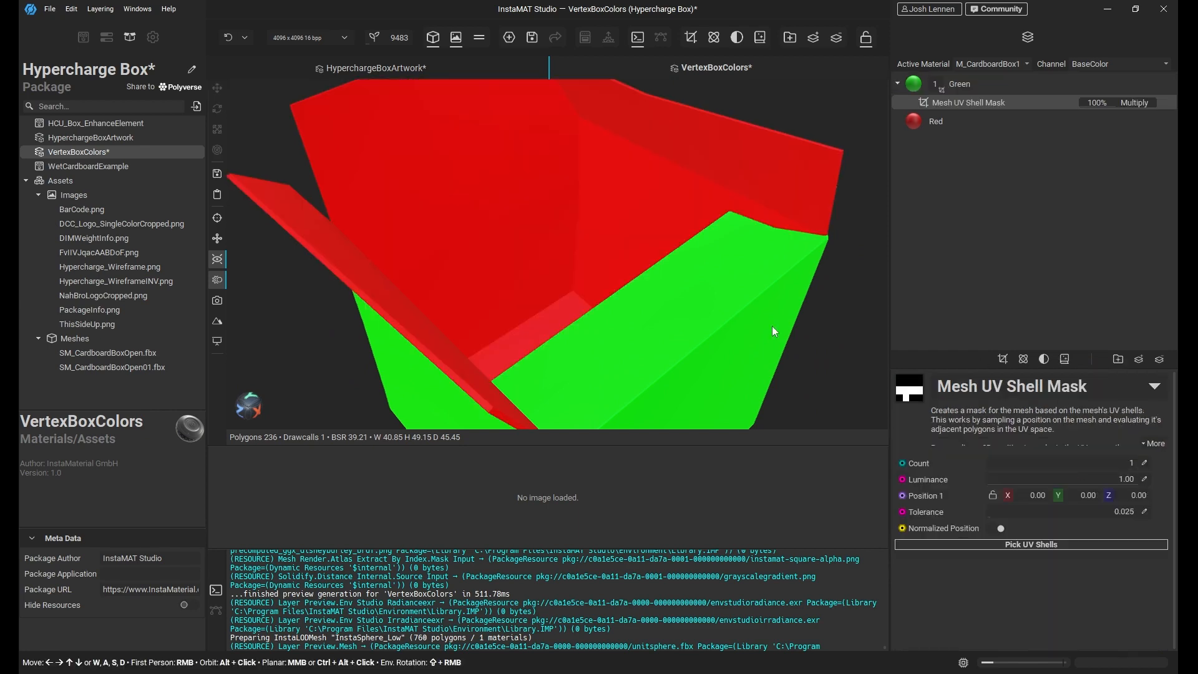
Pick the UV shells of the thin cardboard edges along the box flaps for the Green layer's mask.
left_click(1029, 544)
middle_click_drag(533, 282, 592, 339)
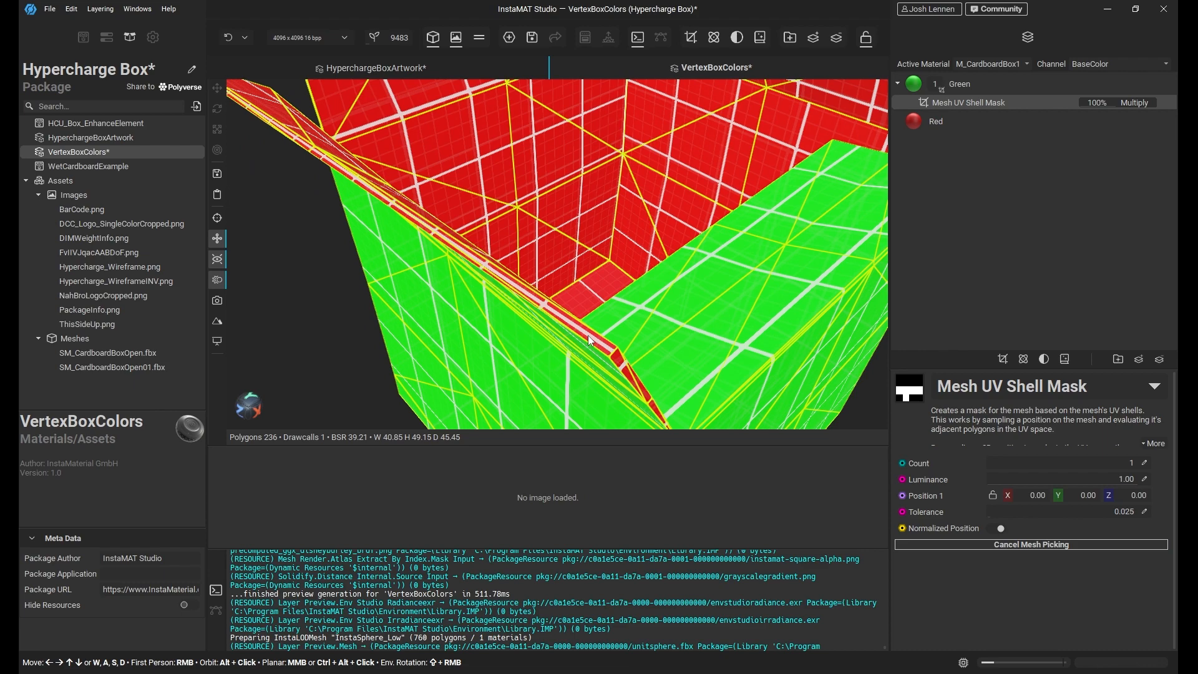
left_click(588, 336)
middle_click_drag(436, 158, 492, 321)
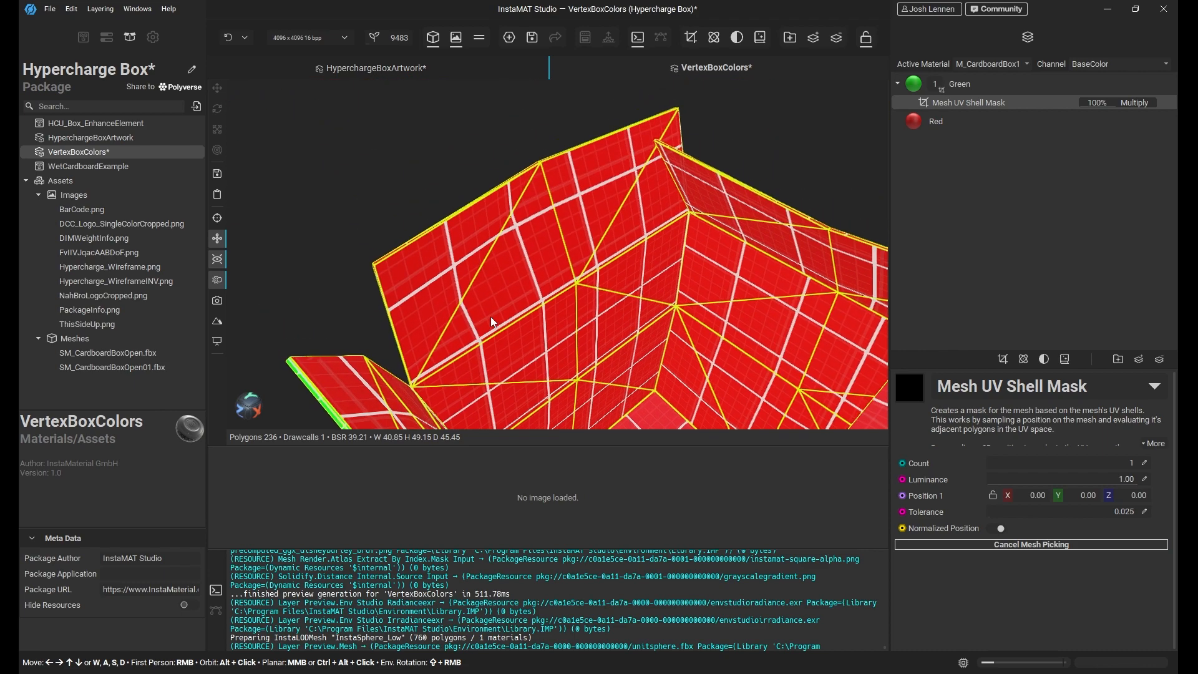
scroll(440, 286, "up", 3)
scroll(441, 290, "down", 3)
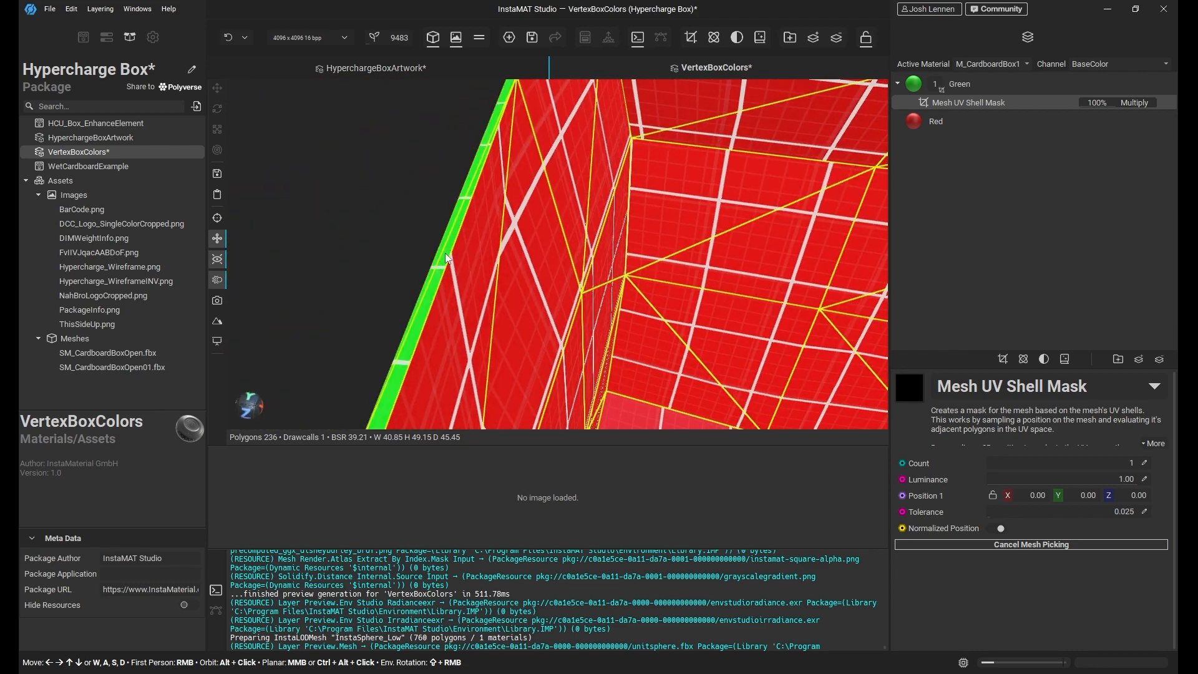
middle_click_drag(448, 259, 663, 232)
left_click_drag(737, 234, 724, 210, "alt")
left_click(676, 189)
left_click_drag(734, 286, 462, 182, "alt")
left_click_drag(597, 223, 462, 231, "alt")
Add a Multi-Channel Layer above Green and name it Blue.
left_click(971, 85)
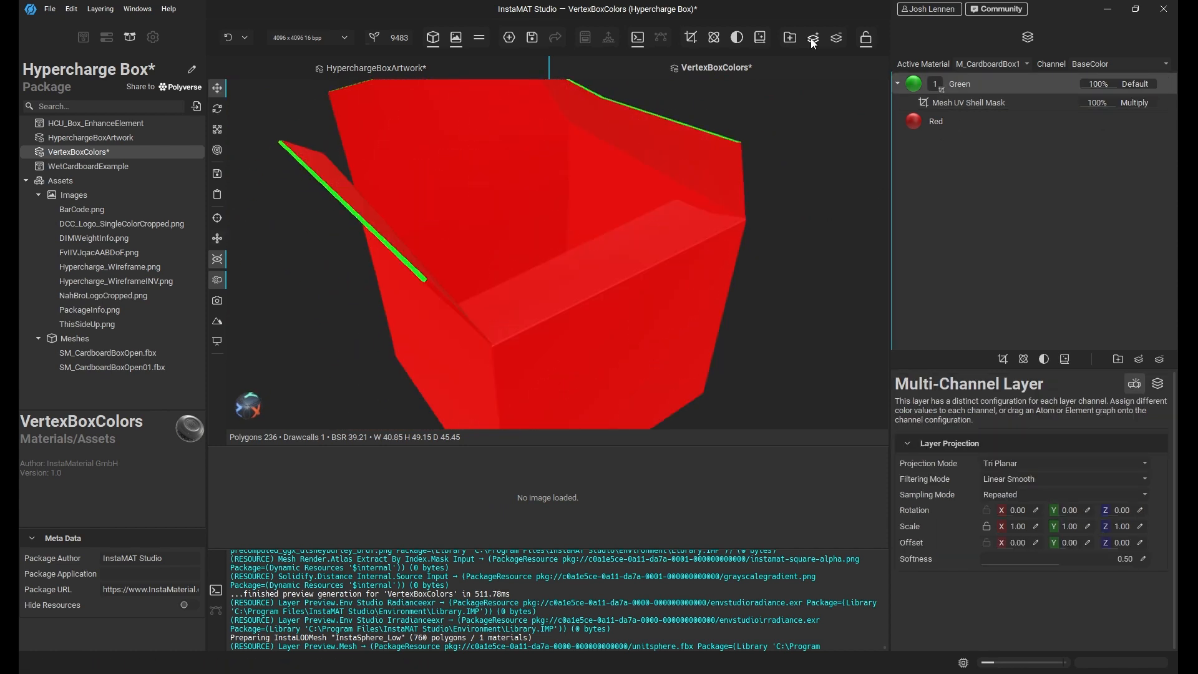
left_click(813, 37)
left_click(843, 48)
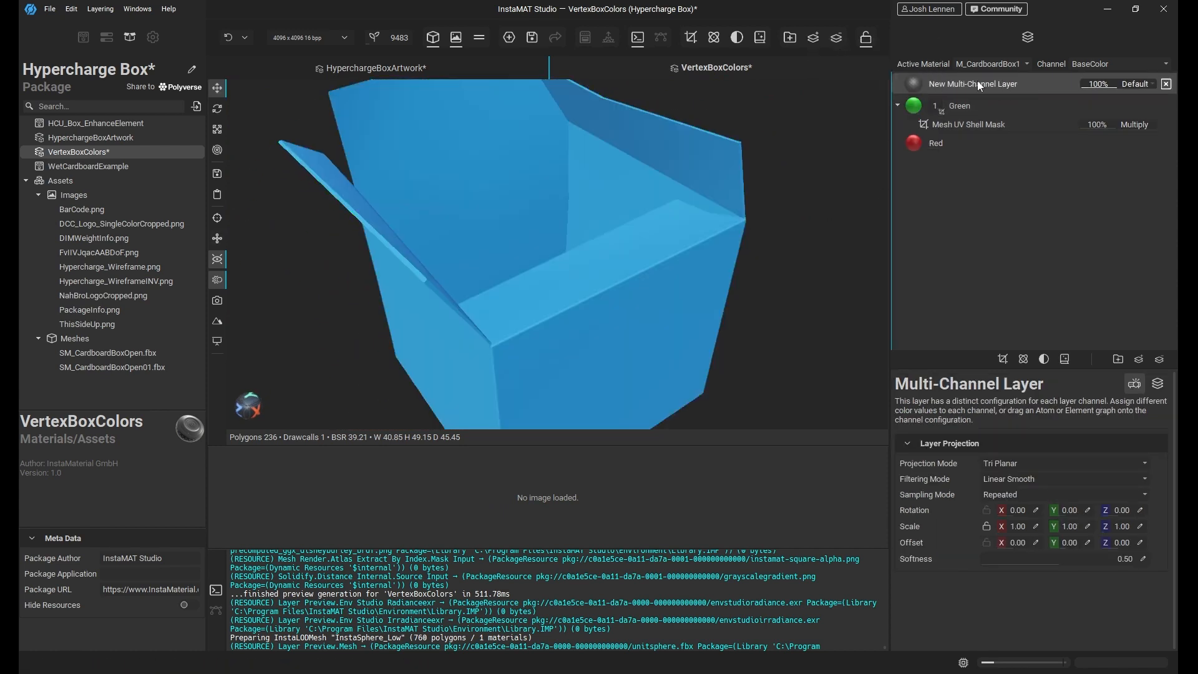
double_click(979, 84)
type("Blue")
key("Return")
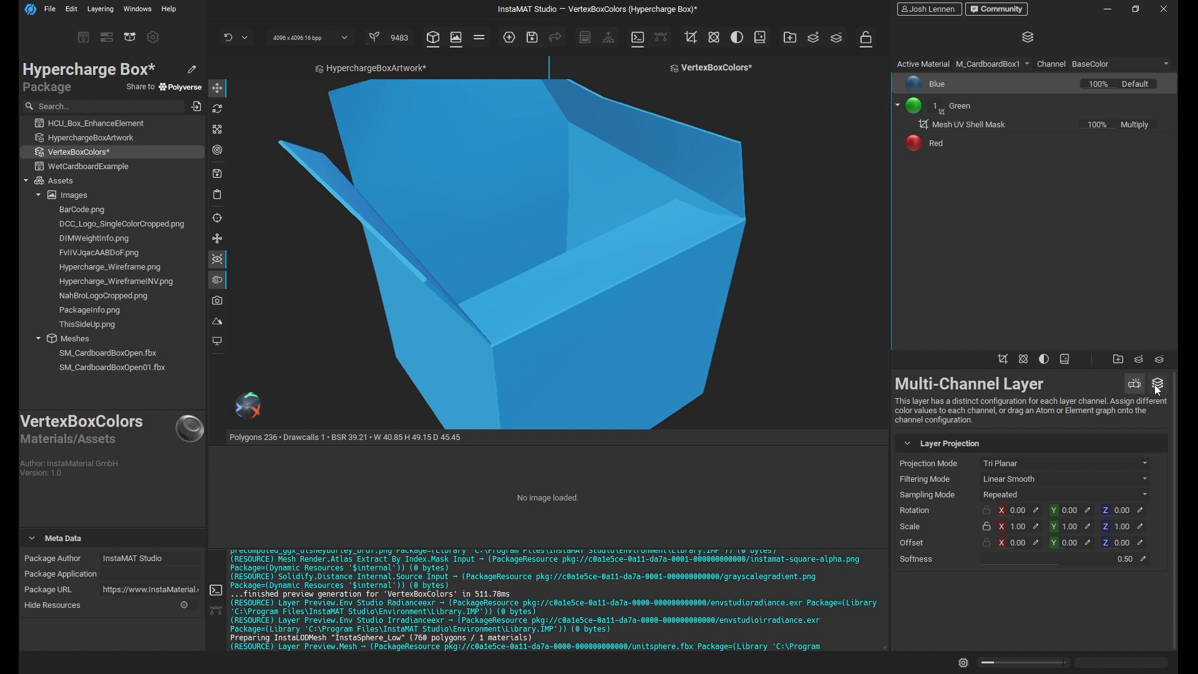
Set the Blue layer's Base Color to pure blue, with RGB values 0, 0, 255.
left_click(1158, 383)
left_click(1155, 464)
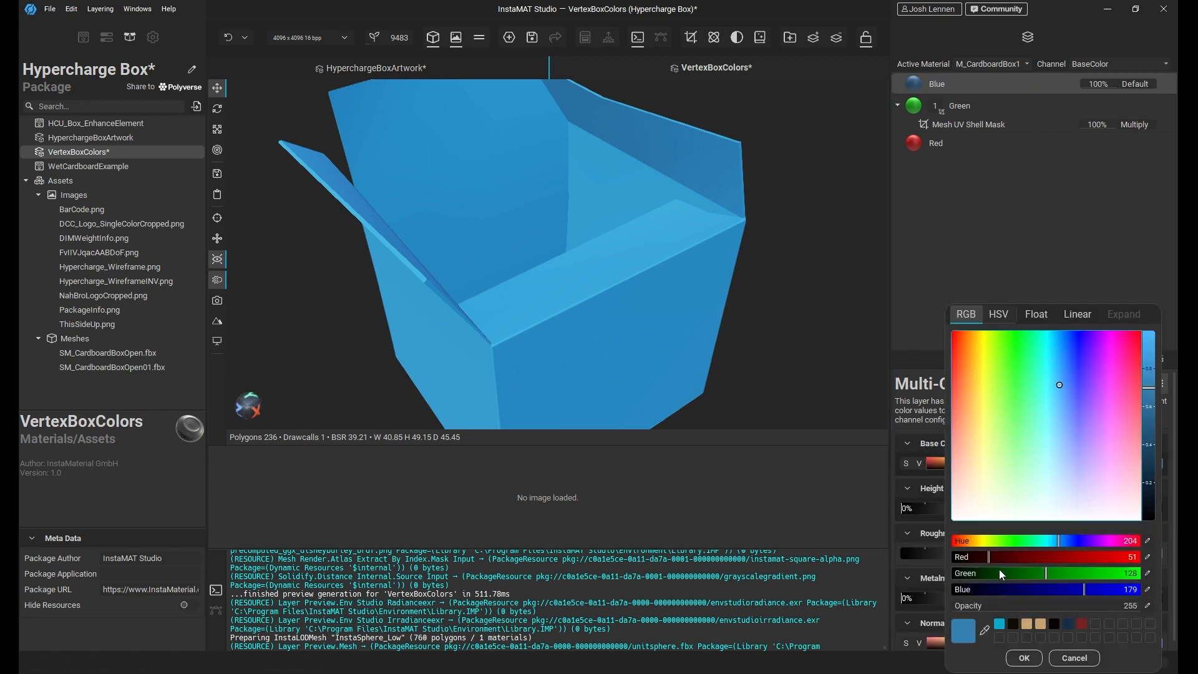
left_click_drag(1044, 575, 946, 557)
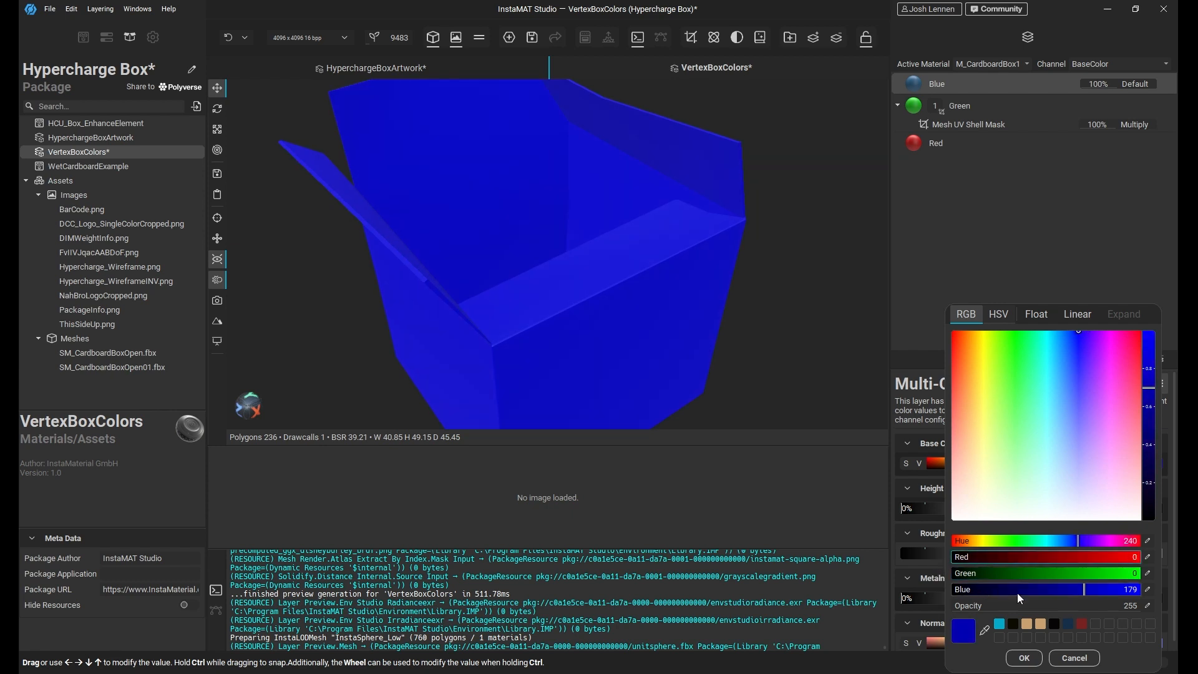
left_click(1128, 592)
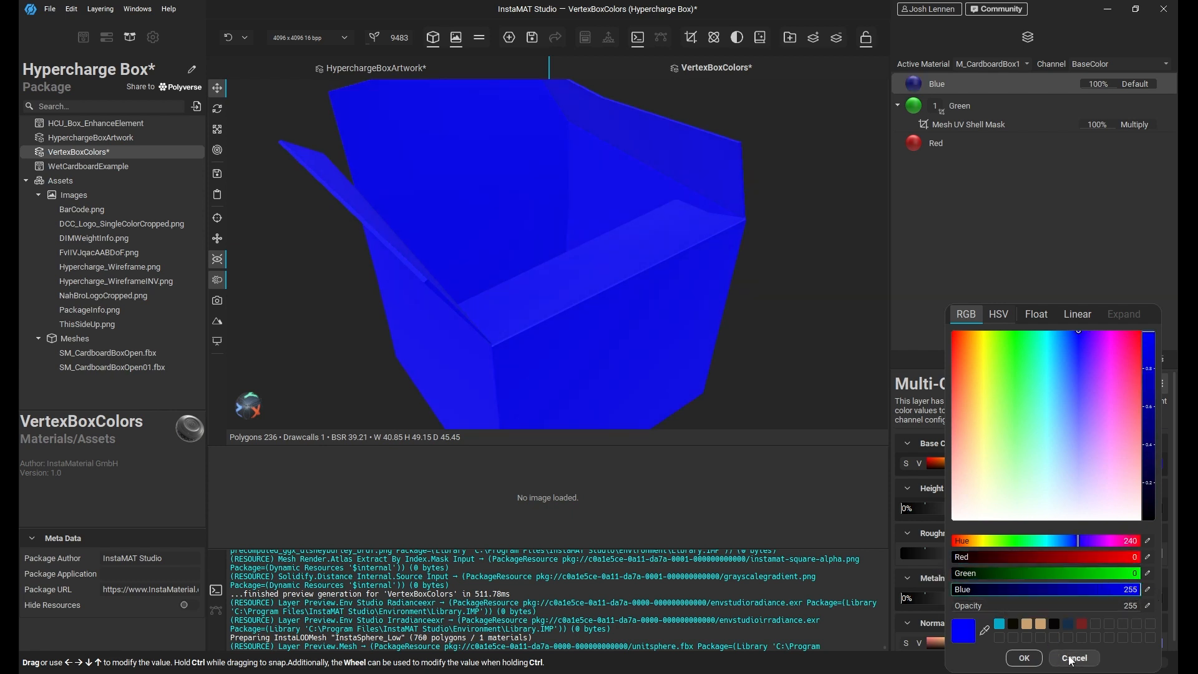
left_click(1022, 659)
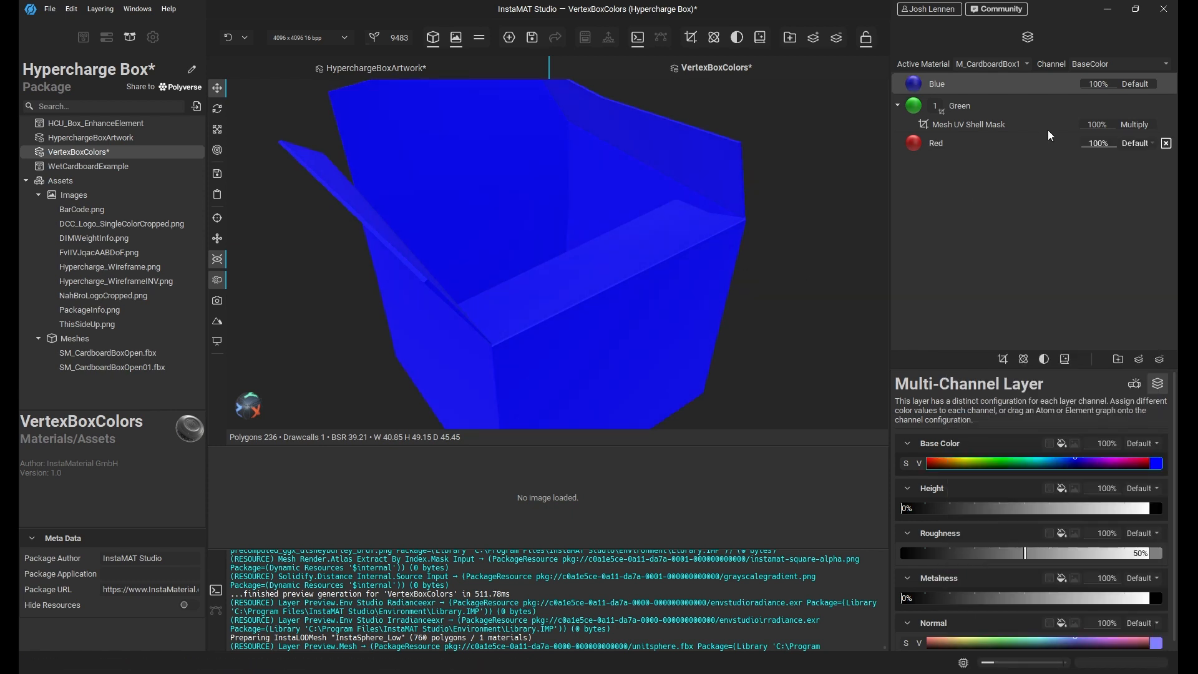
Add a Mesh UV Shell Mask to the Blue layer and pick the shells of the box's inner back and side walls.
left_click(1002, 363)
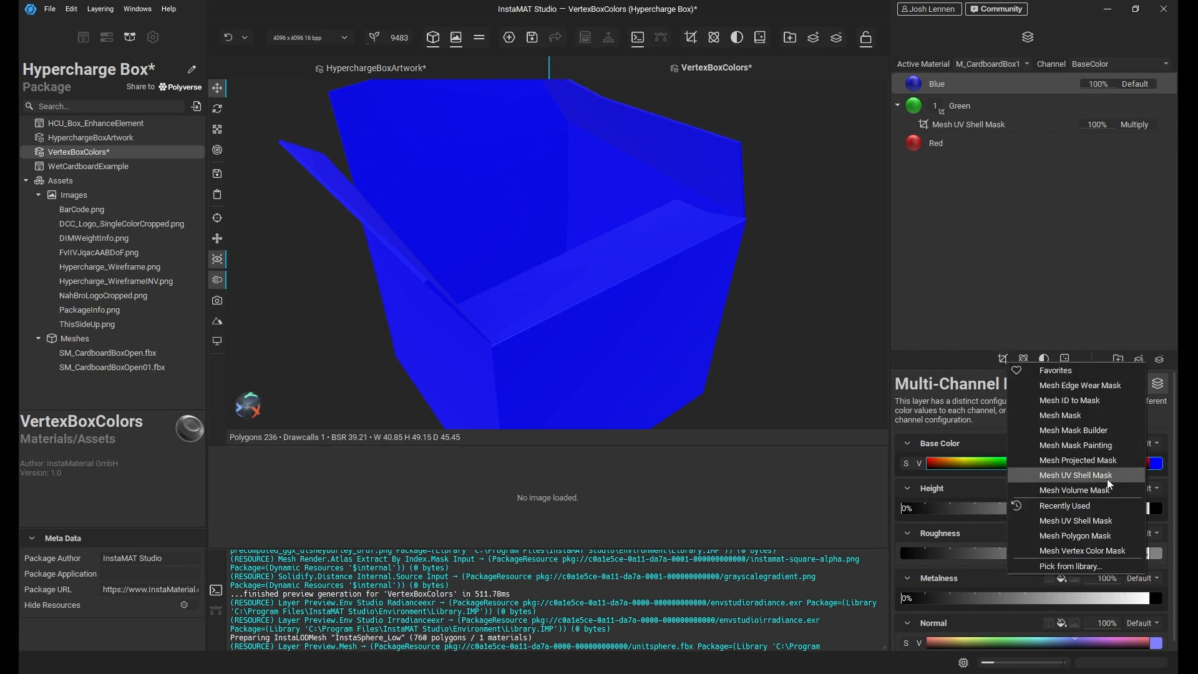
left_click(1085, 477)
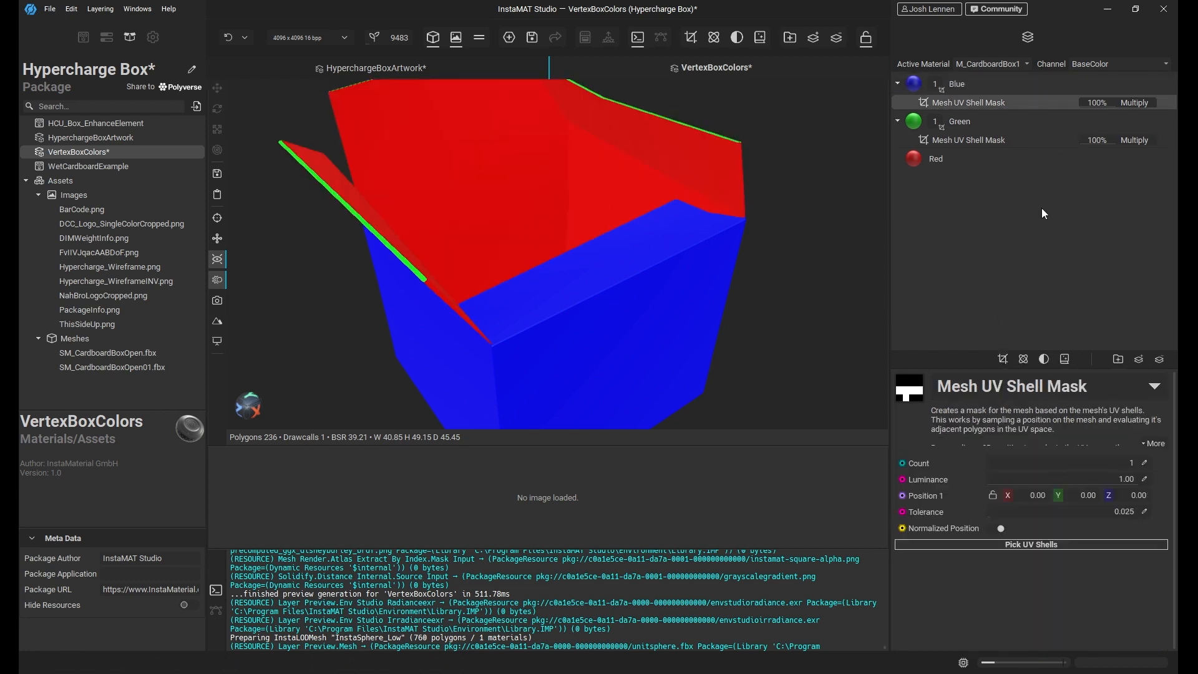
left_click(1013, 549)
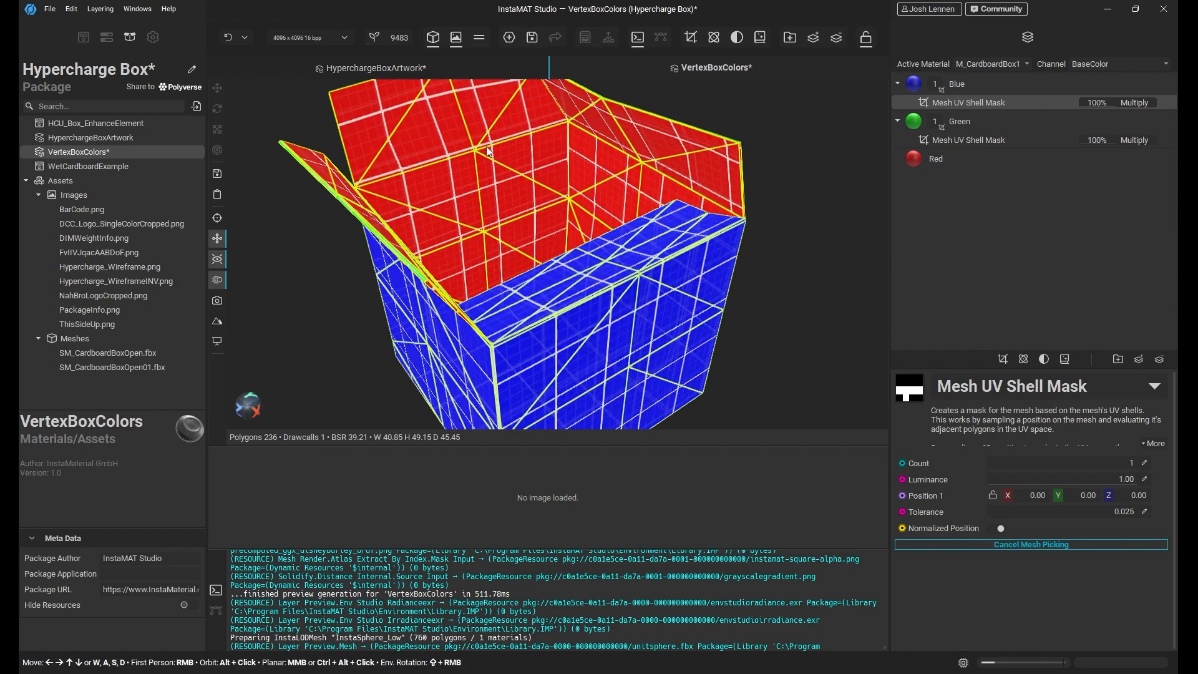
left_click(435, 142)
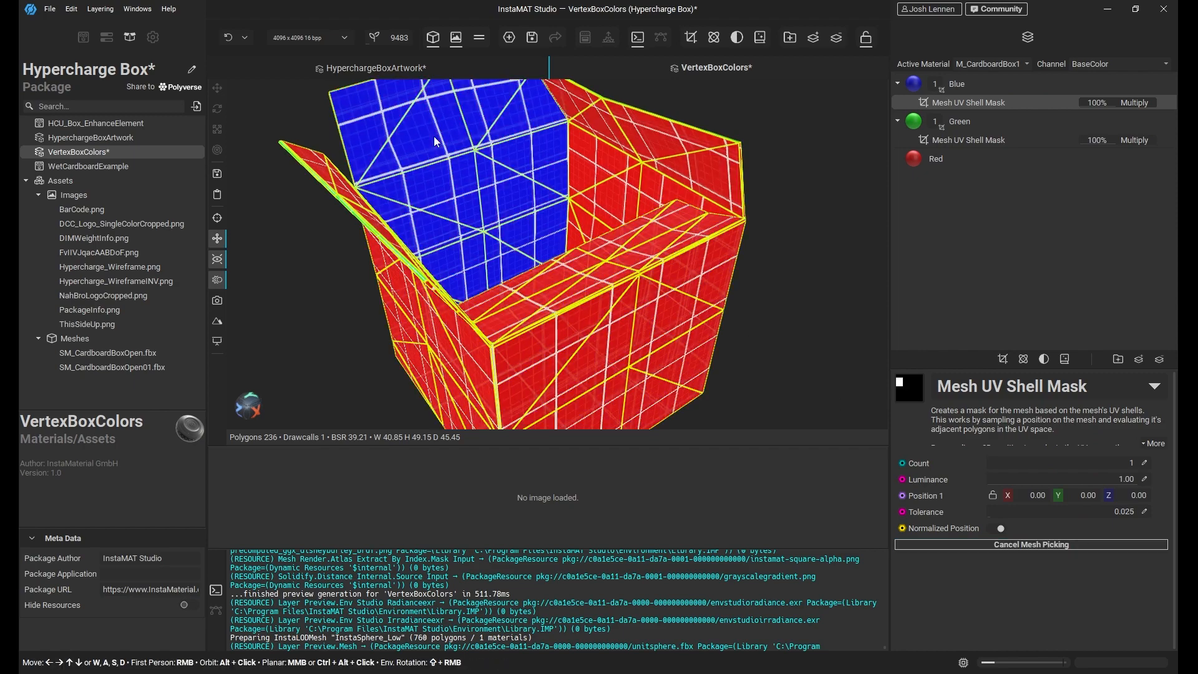
left_click(607, 164)
left_click(675, 140)
Extend the Blue layer's UV shell mask to the box's inner floor and the remaining inner walls and flaps.
left_click_drag(530, 153, 683, 196, "alt")
scroll(682, 195, "up", 4)
left_click(549, 410)
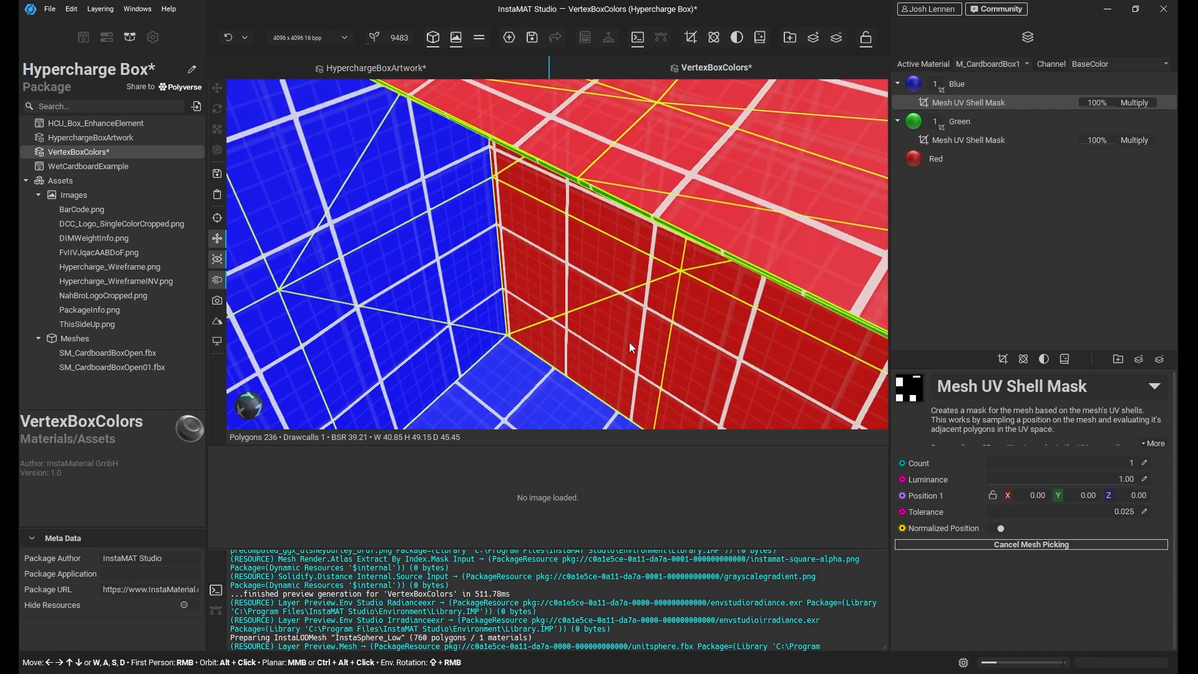
left_click(637, 329)
left_click_drag(519, 369, 637, 291, "alt")
left_click(563, 302)
left_click(538, 320)
scroll(691, 222, "down", 3)
left_click_drag(722, 295, 431, 196, "alt")
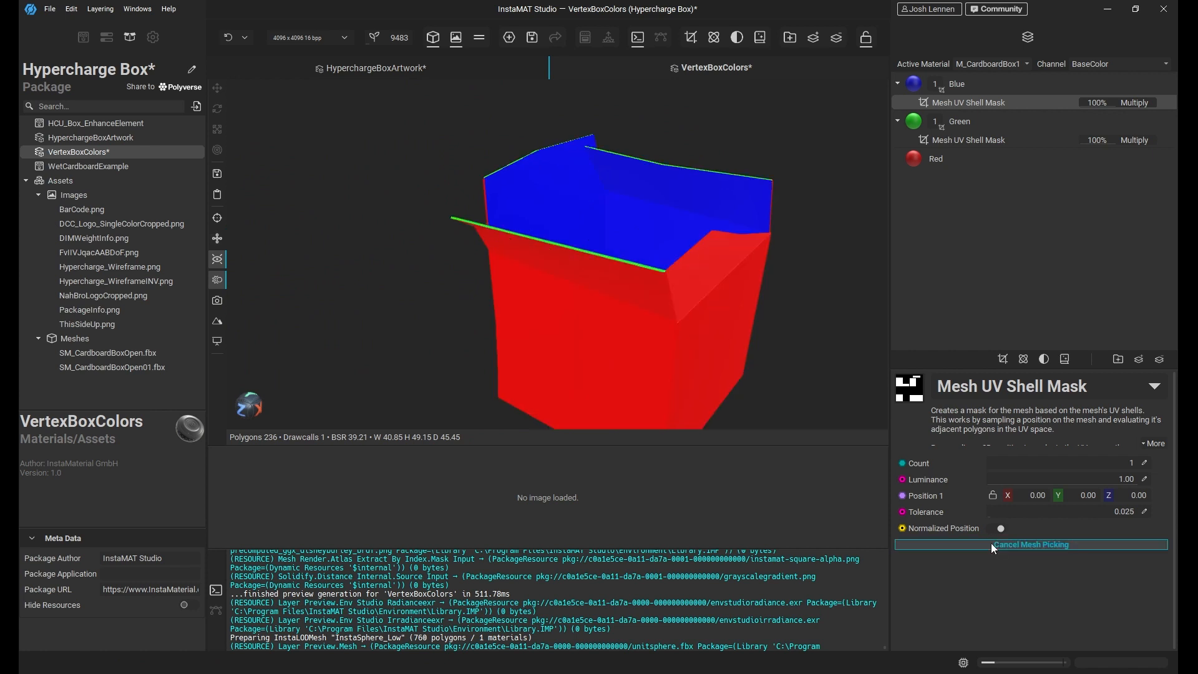
left_click_drag(699, 268, 599, 227, "alt")
Group the Blue, Green and Red layers into one layer group and name it VertexColorBoxElement.
left_click(898, 84)
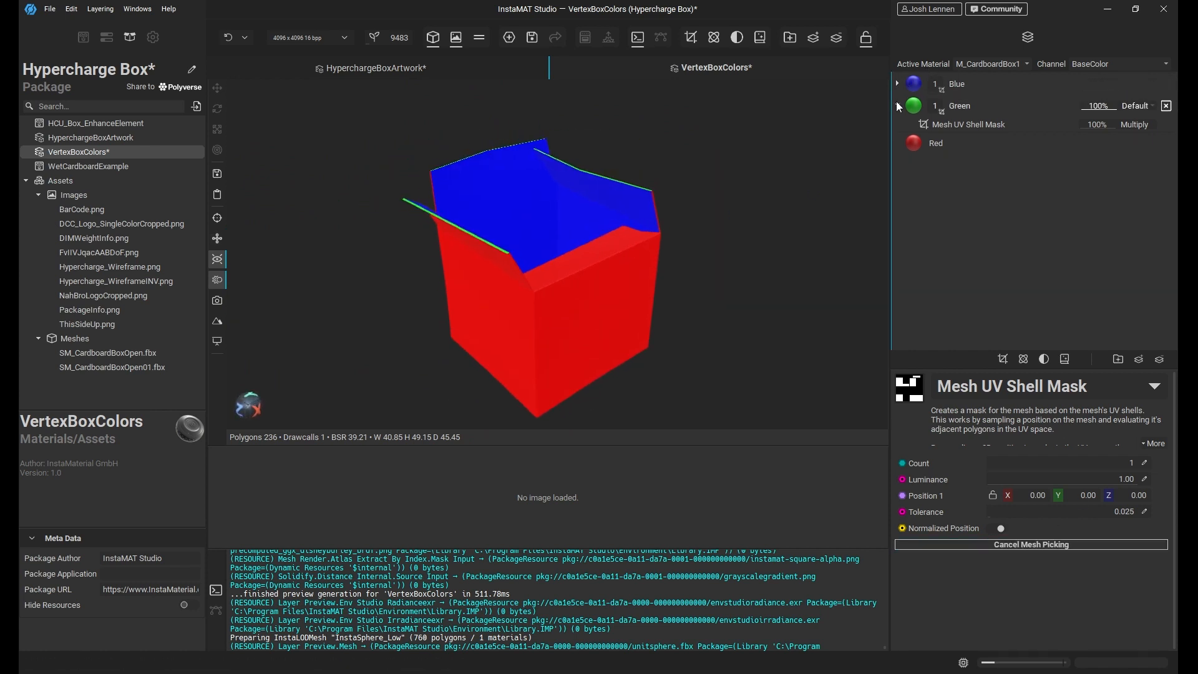
left_click(898, 105)
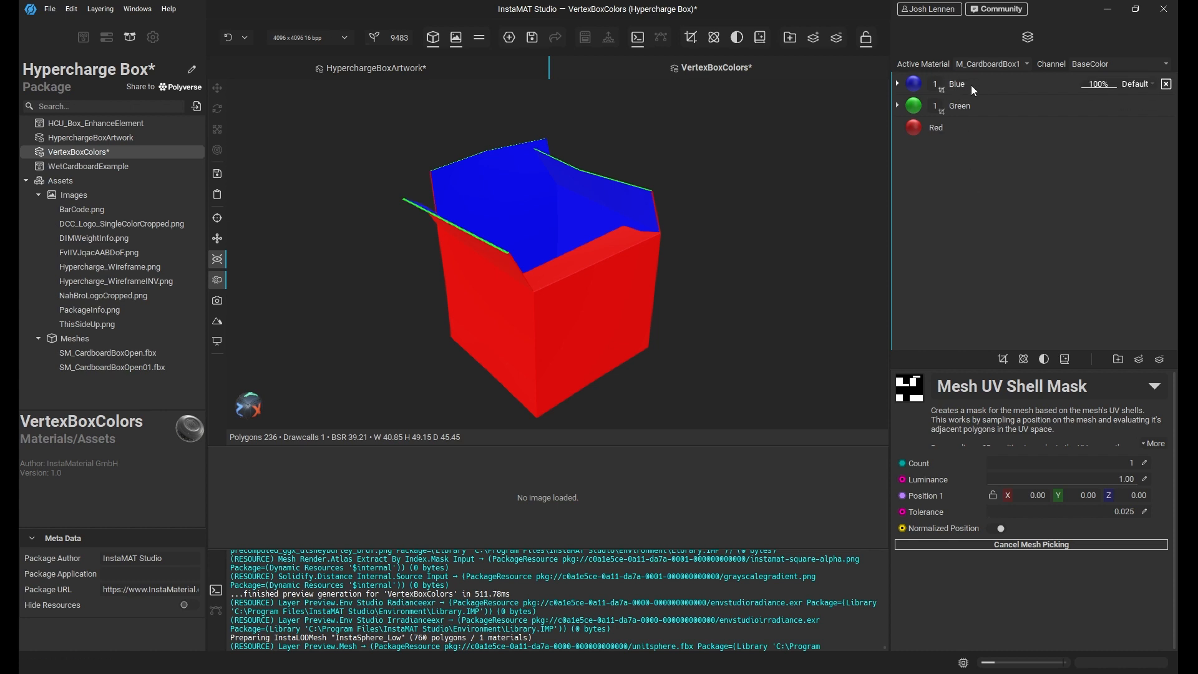
left_click(988, 81)
left_click(965, 131, "shift")
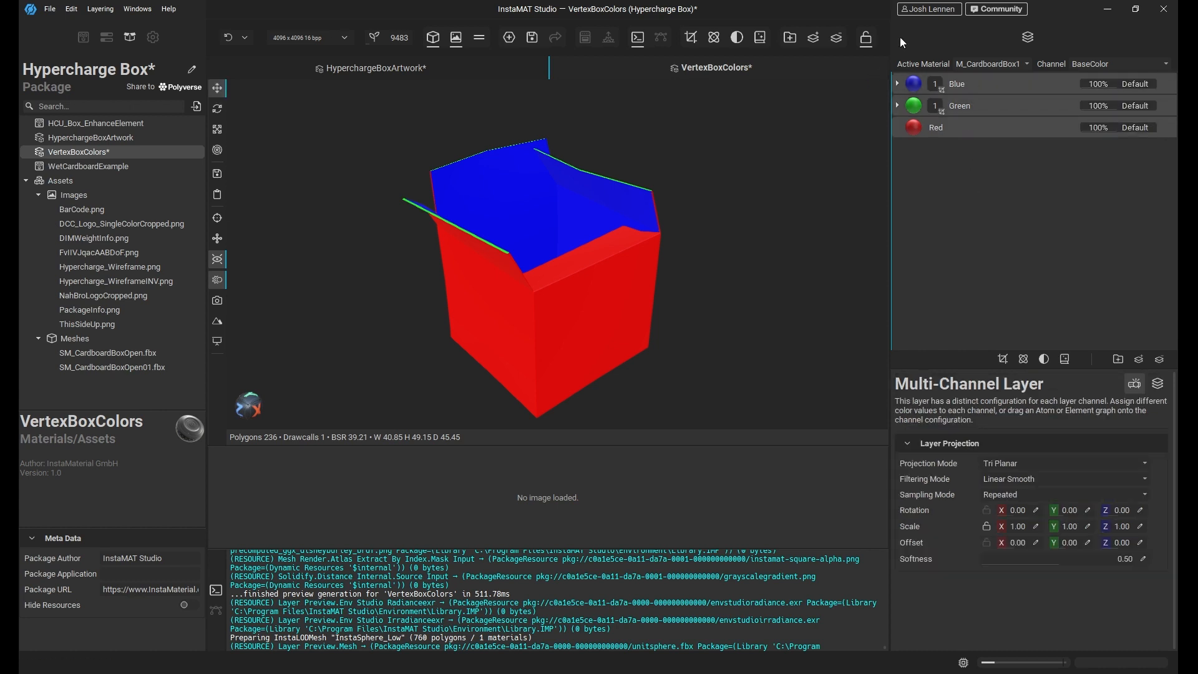
left_click(790, 38)
double_click(955, 84)
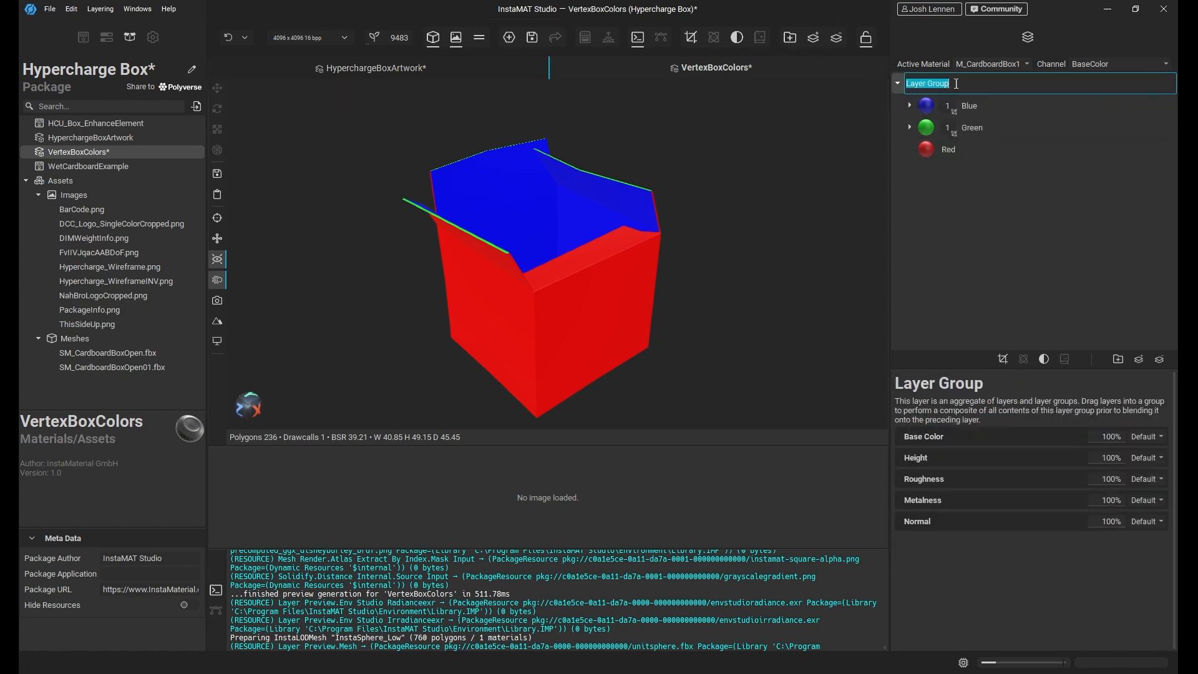
type("VertexColorBoxElement")
key("Return")
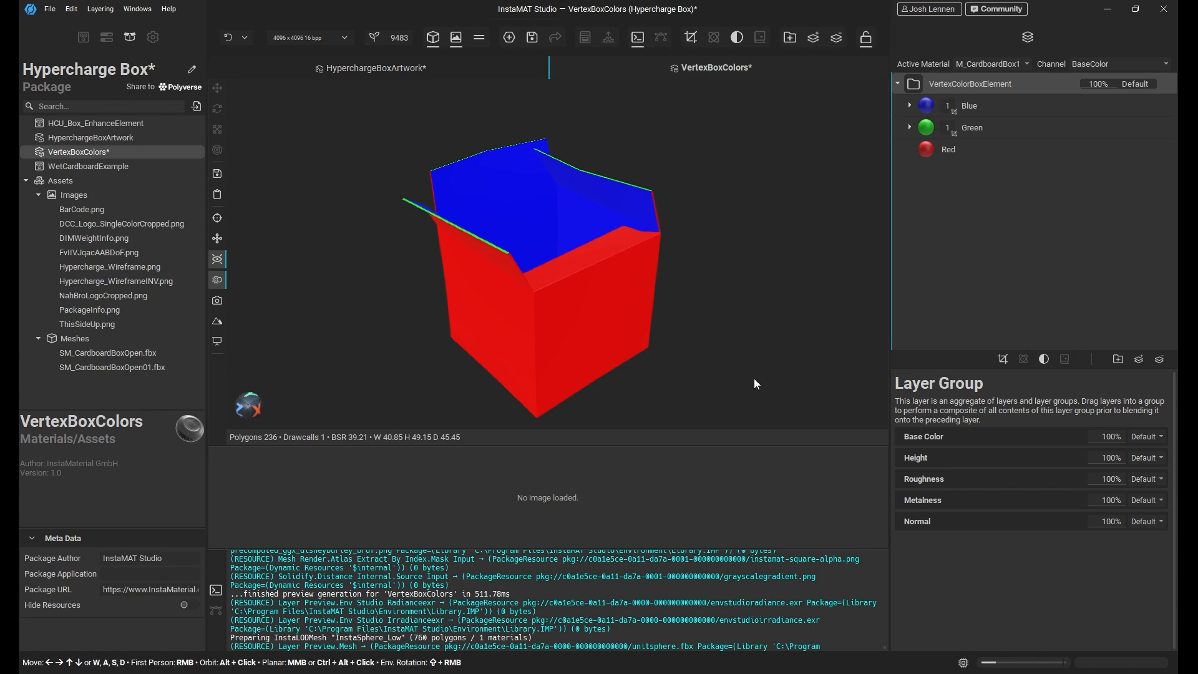
Add the VertexColorBoxElement layer group to the library as a Prefab Material.
left_click(899, 84)
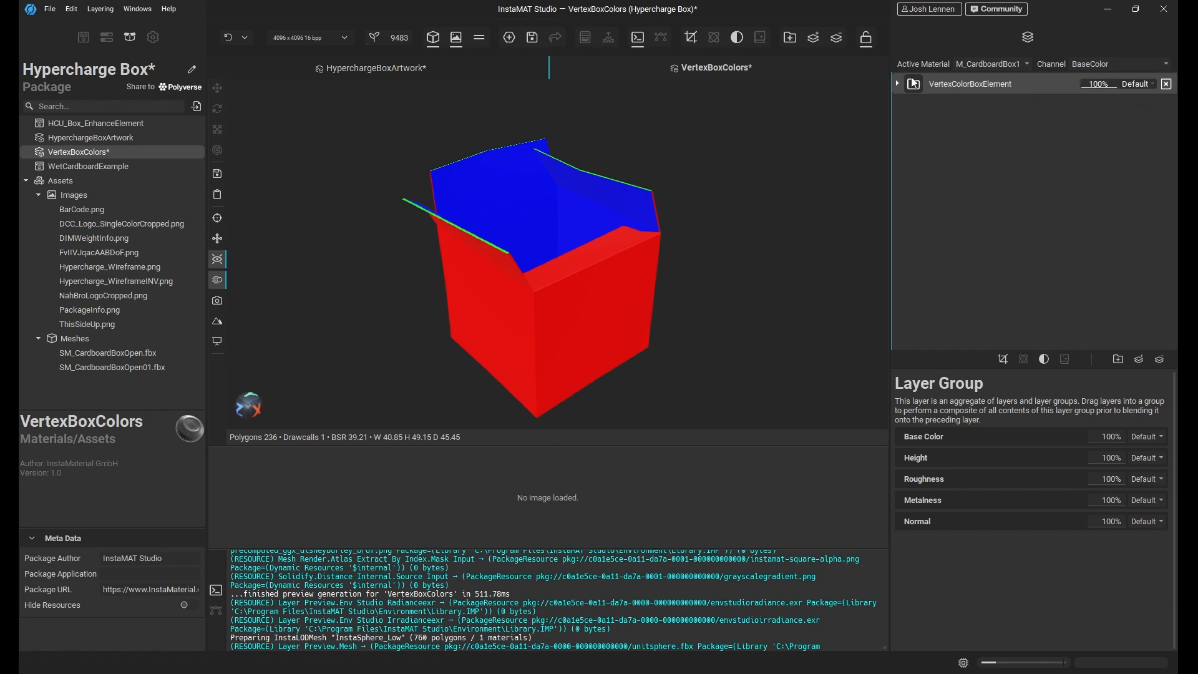
right_click(994, 79)
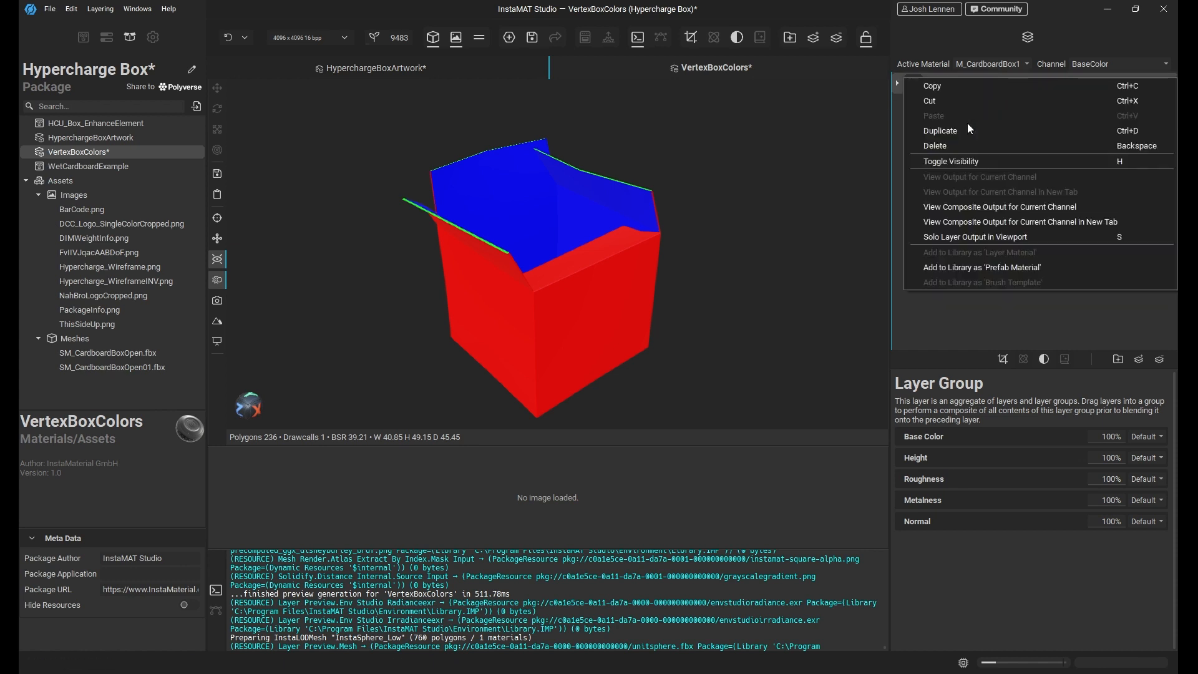
left_click(968, 268)
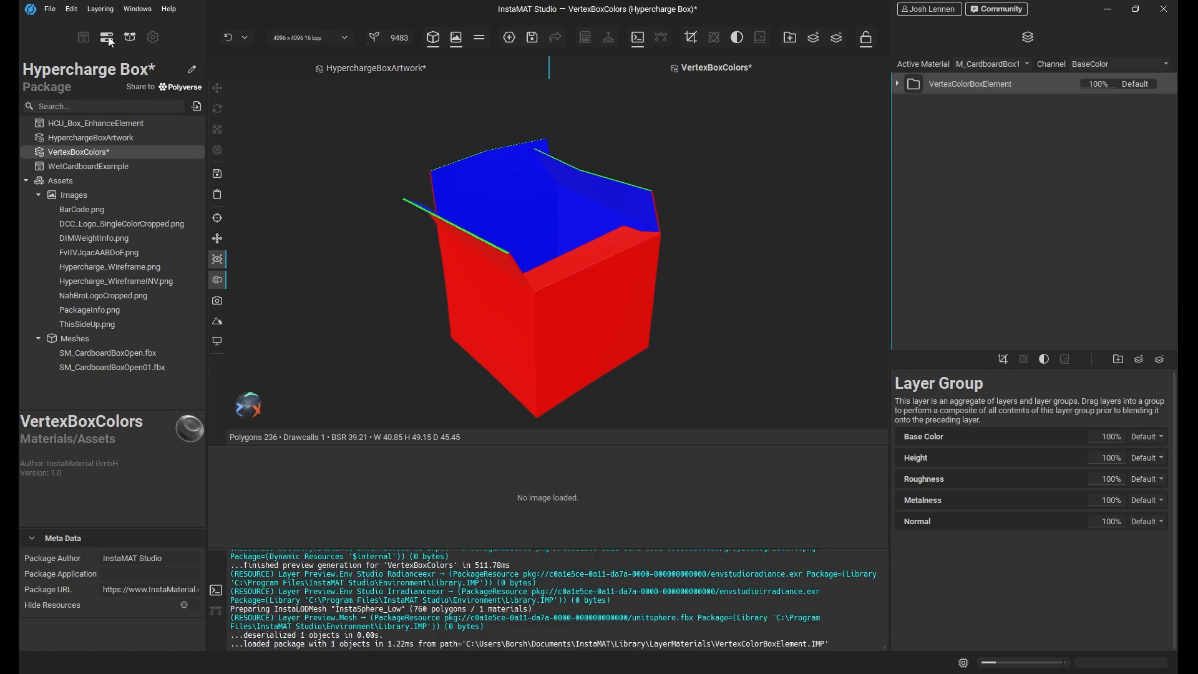
Replace the library search with "vert" and locate the Vertex Color Box Element.
left_click(84, 37)
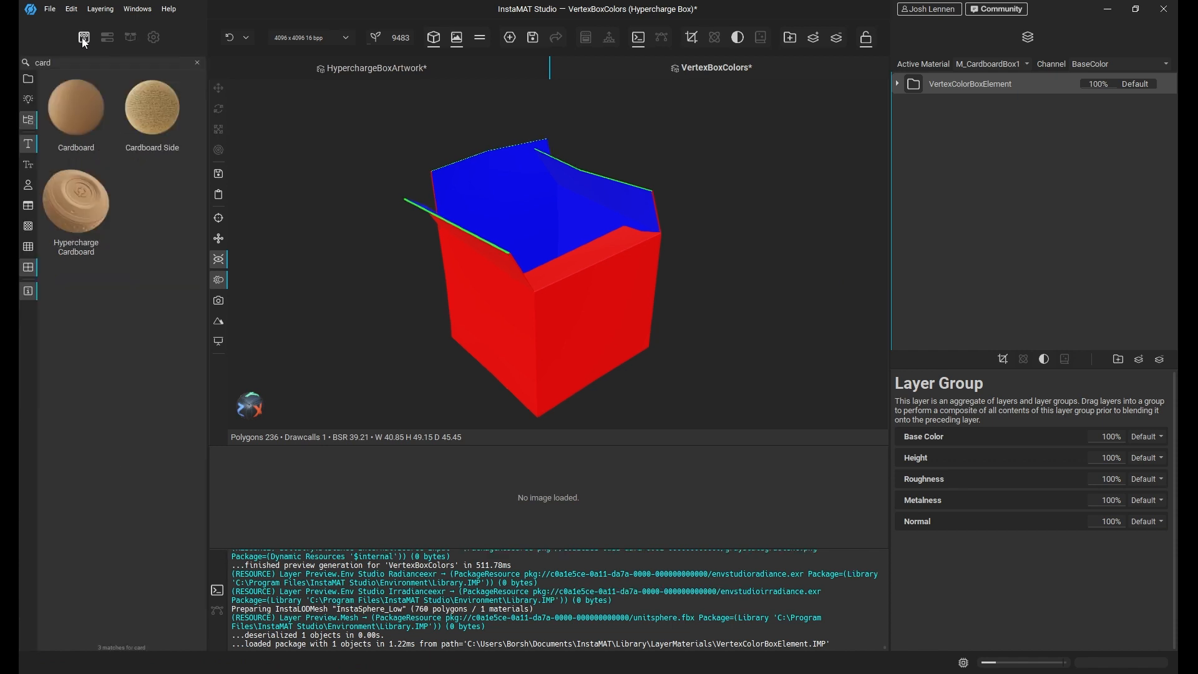
left_click(197, 62)
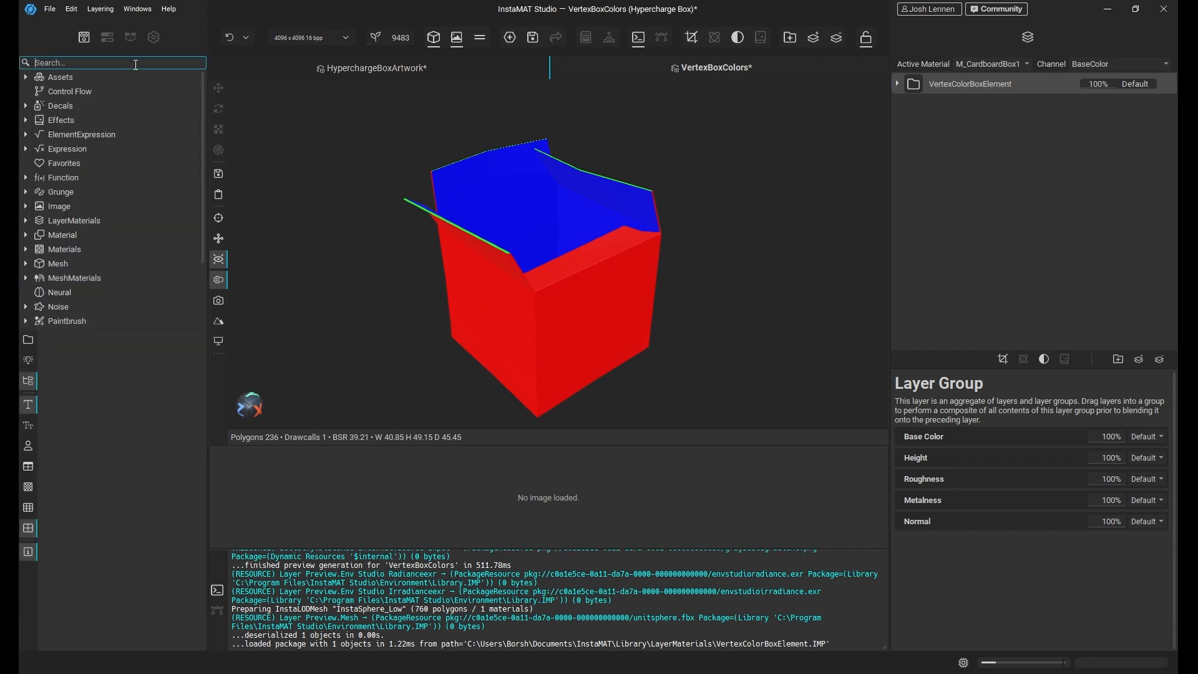
type("vert")
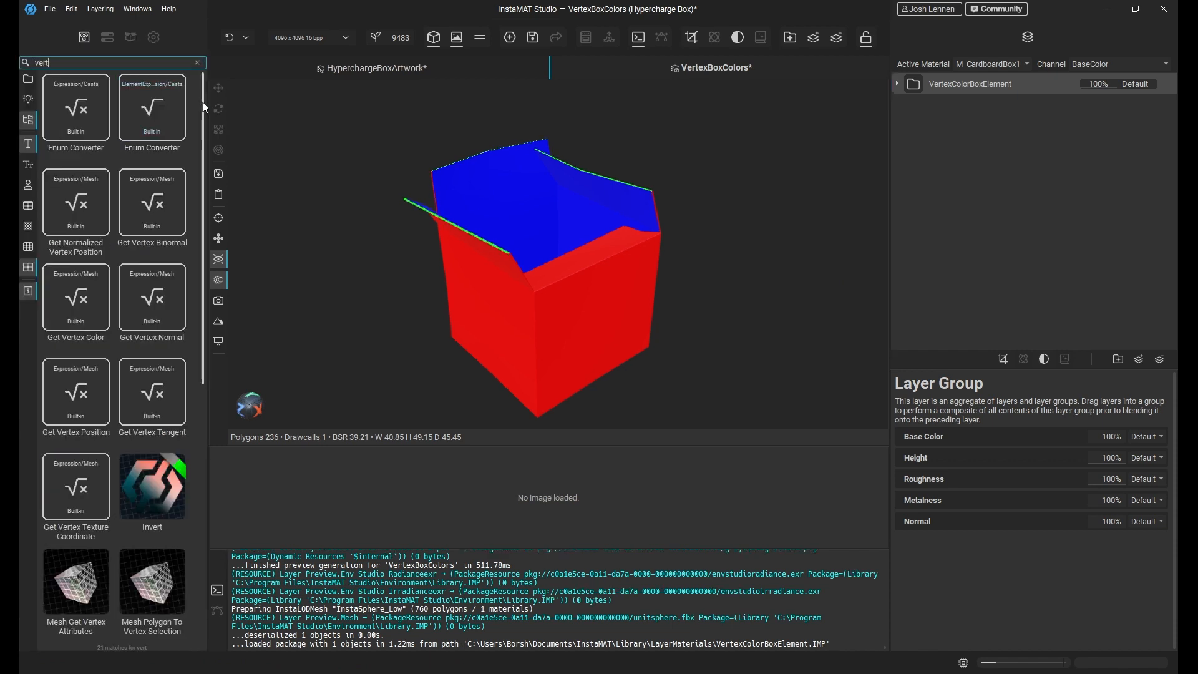
scroll(205, 107, "down", 8)
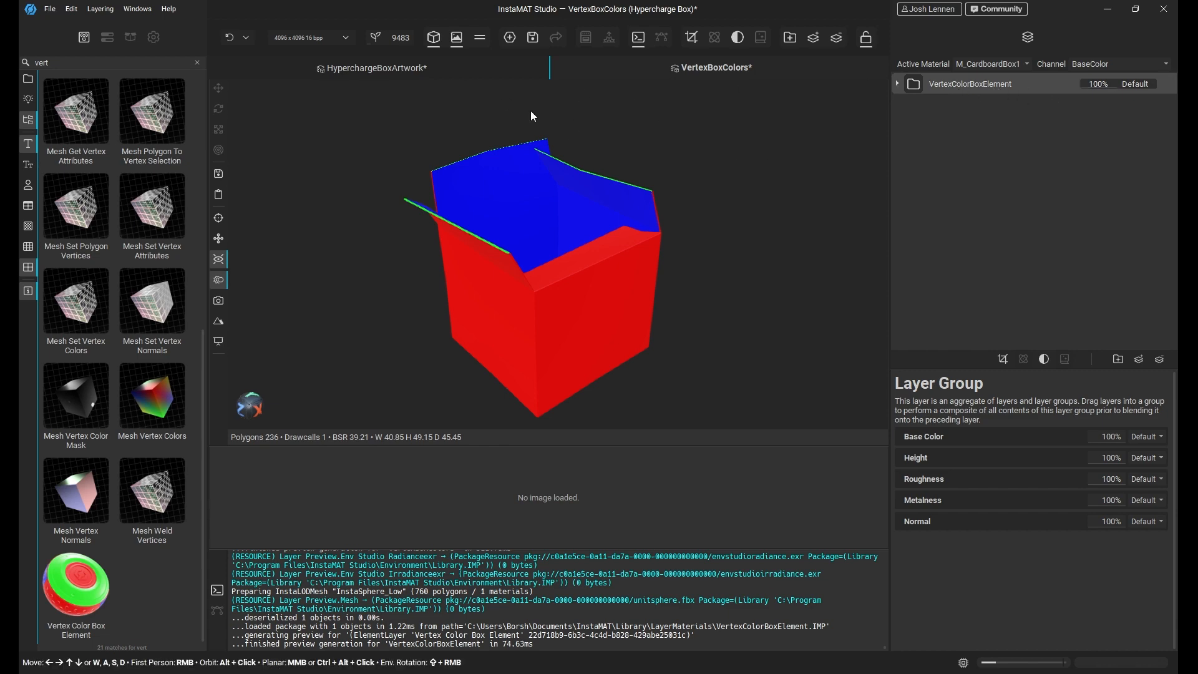
Create a new Element Graph project without a template.
left_click(511, 38)
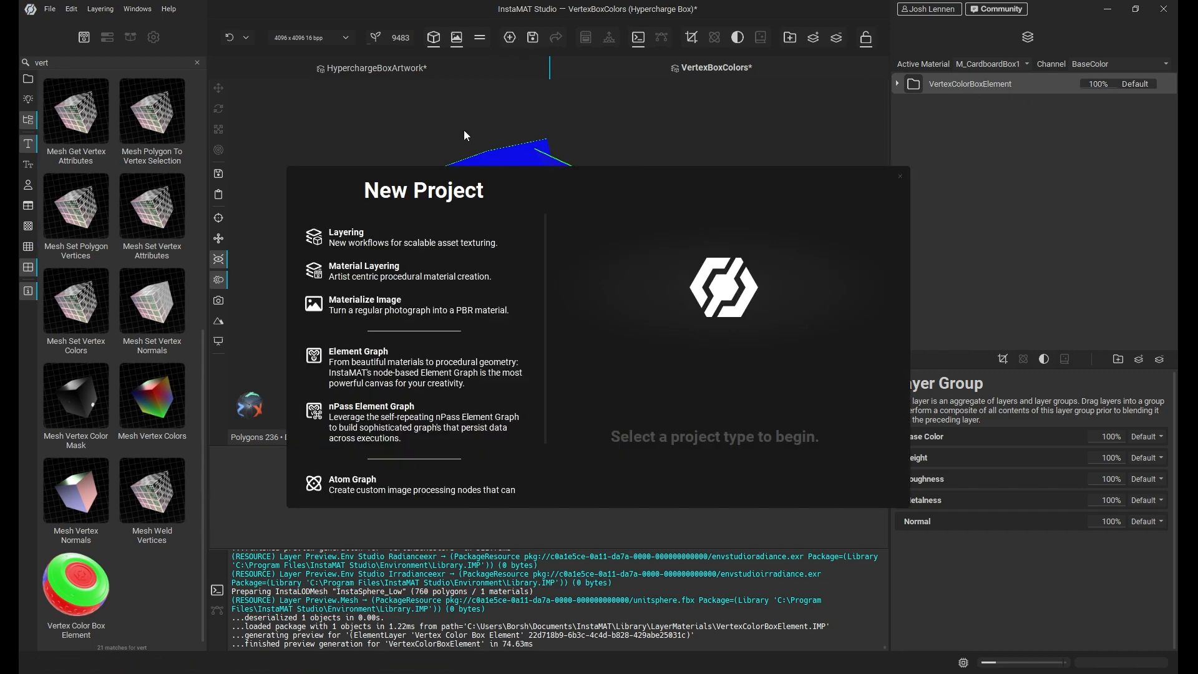
left_click(422, 380)
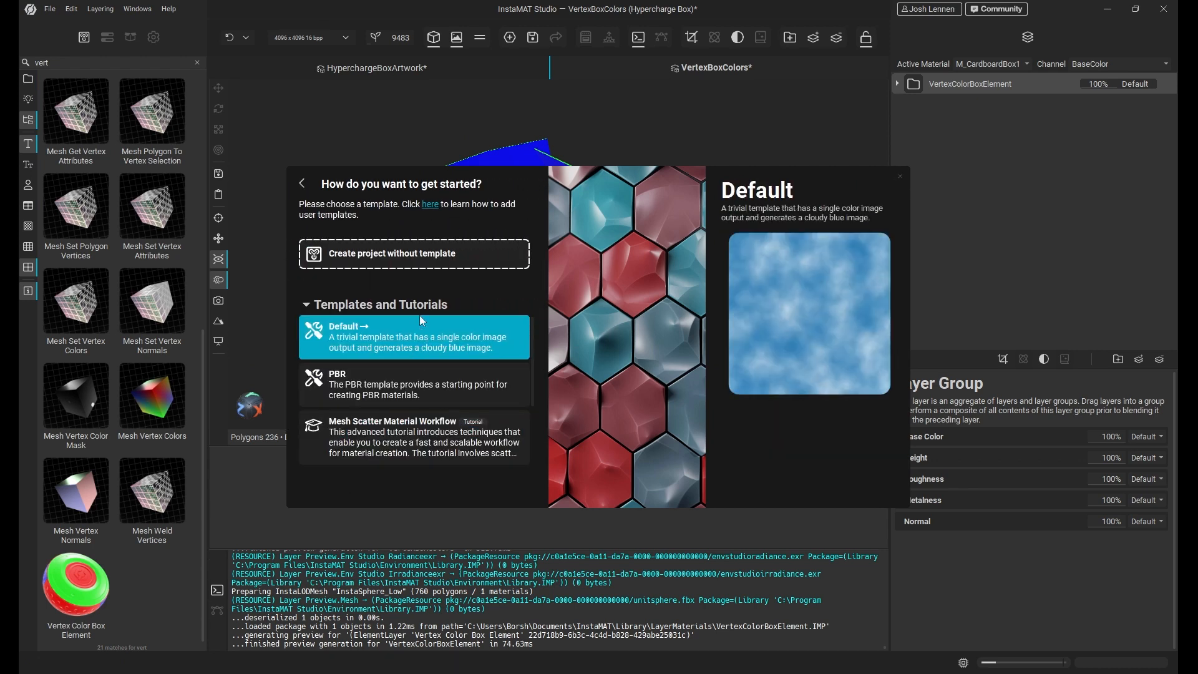
left_click(452, 253)
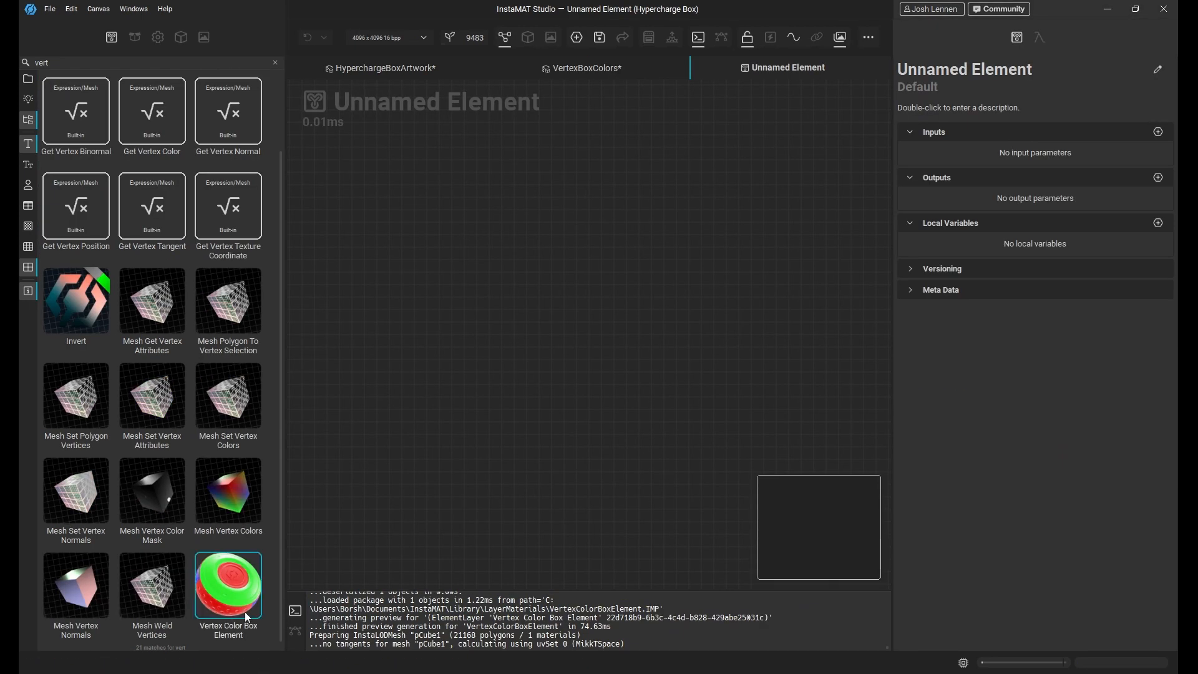
Add the Vertex Color Box Element node to the graph and feed SM_CardboardBoxOpen01.fbx into its Mesh input.
left_click_drag(238, 608, 643, 388)
left_click_drag(626, 328, 722, 270)
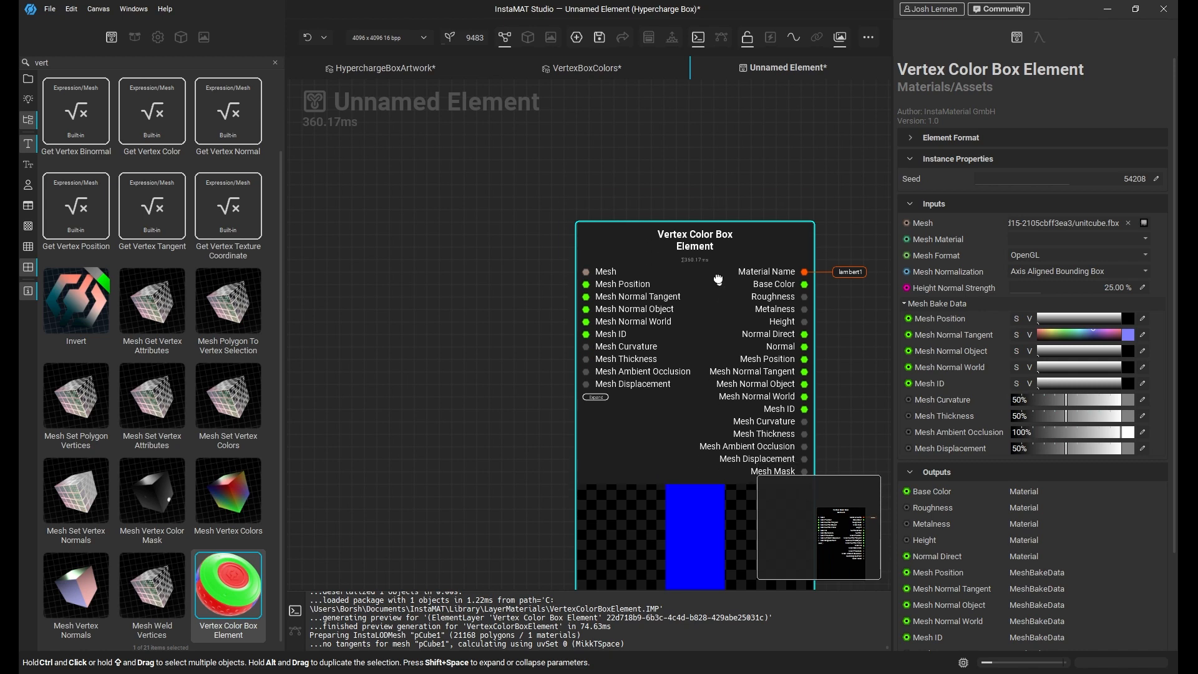
left_click(134, 36)
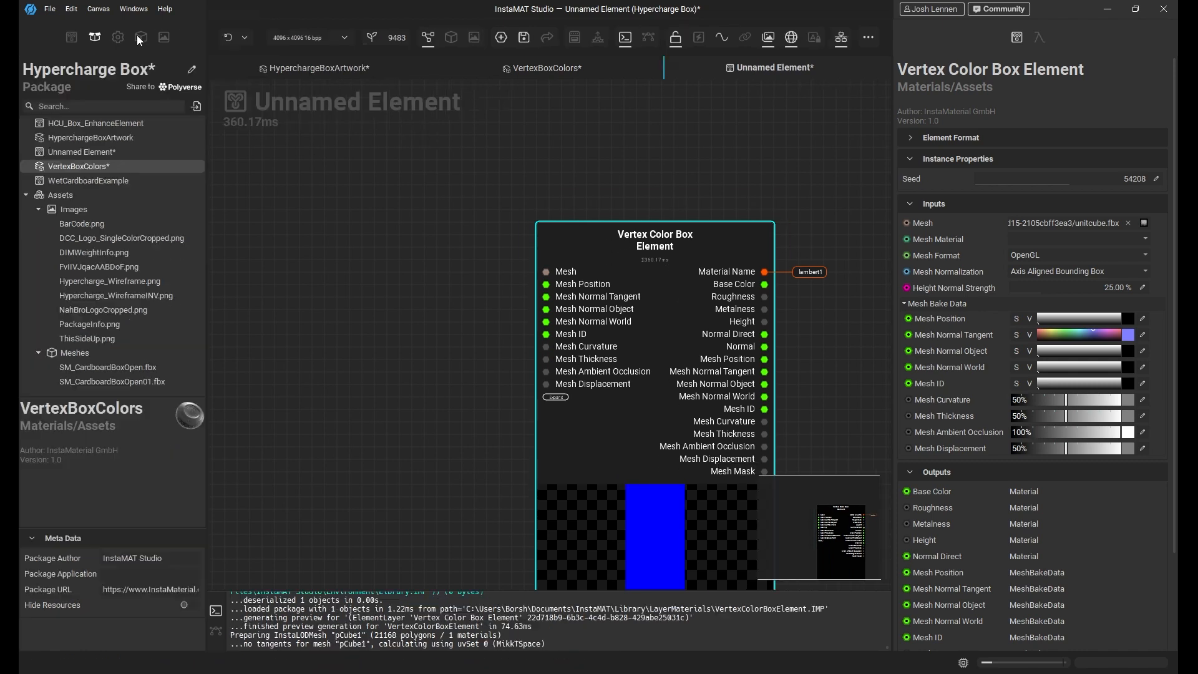
left_click_drag(99, 381, 546, 272)
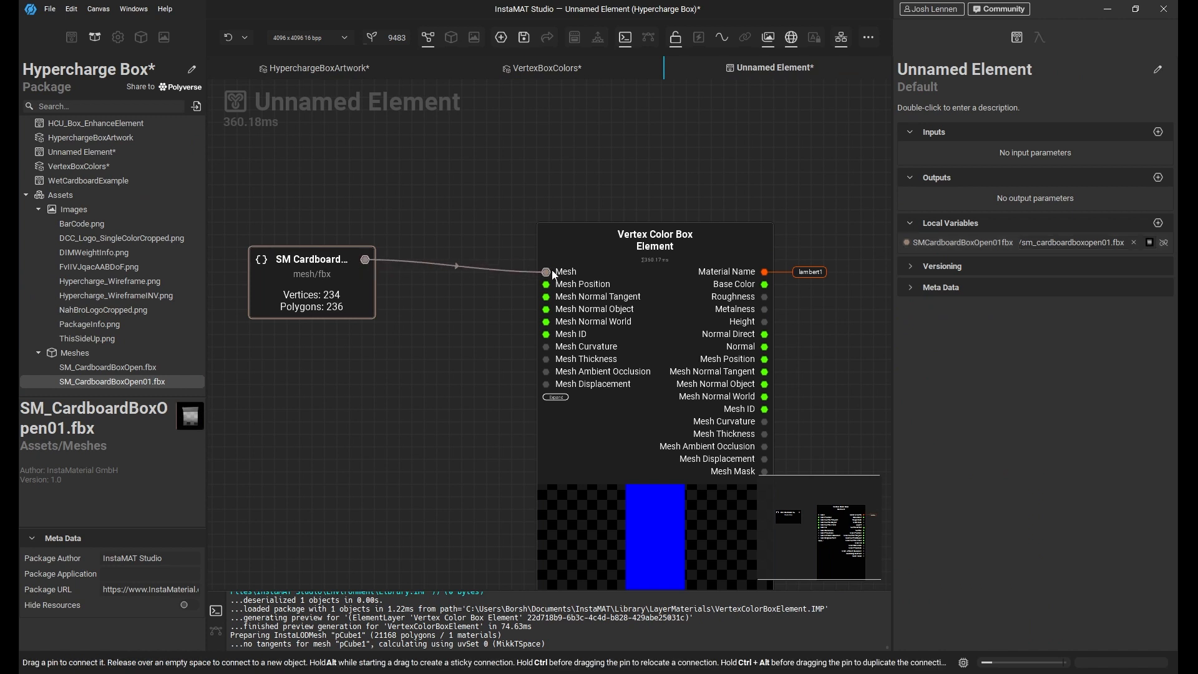
Preview the Vertex Color Box Element node as a 3D material in the viewport.
middle_click_drag(398, 495, 303, 363)
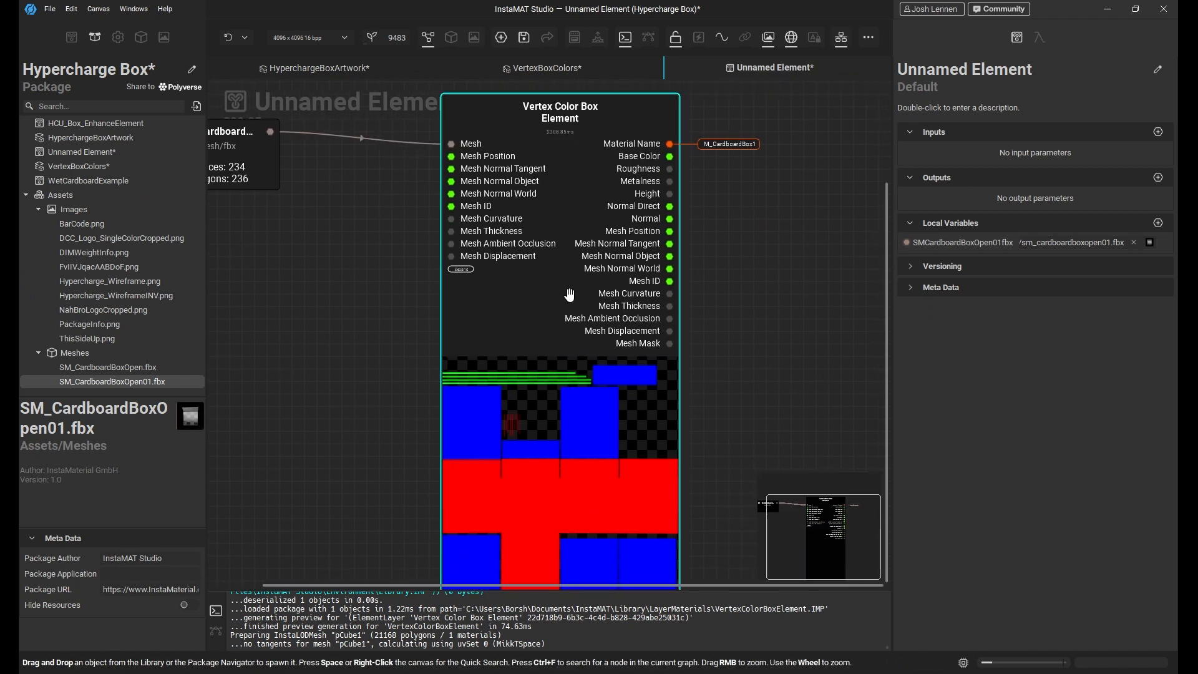
middle_click_drag(514, 289, 576, 312)
left_click_drag(659, 211, 634, 211)
right_click(651, 149)
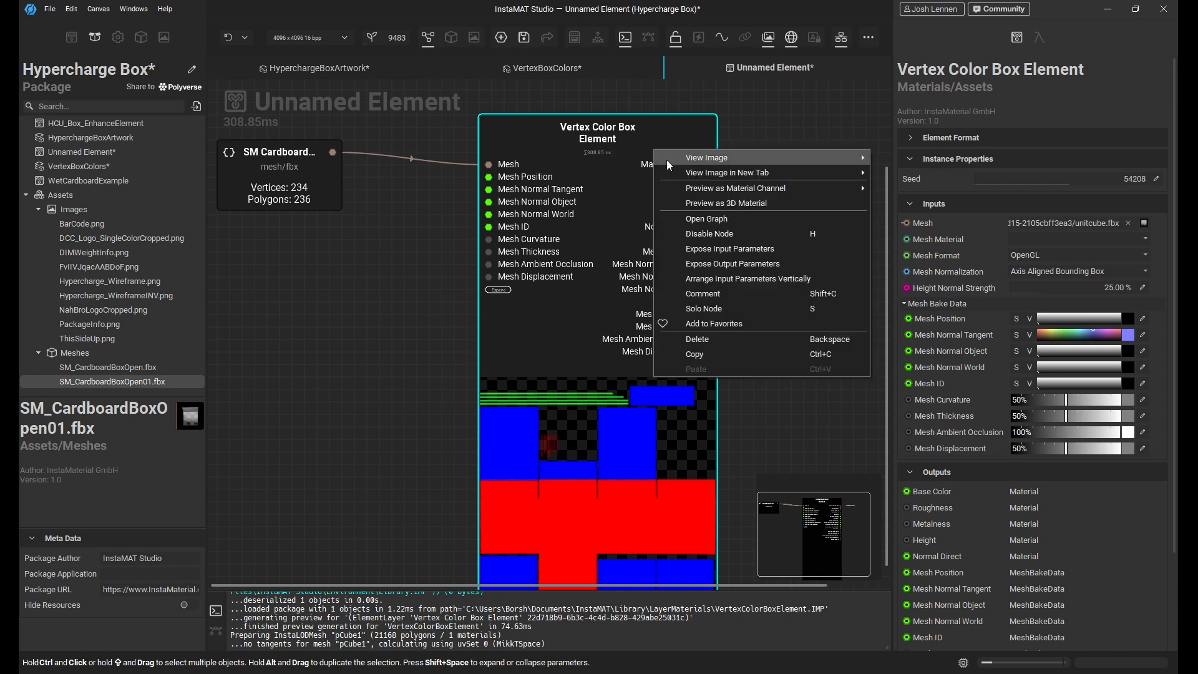
left_click(737, 205)
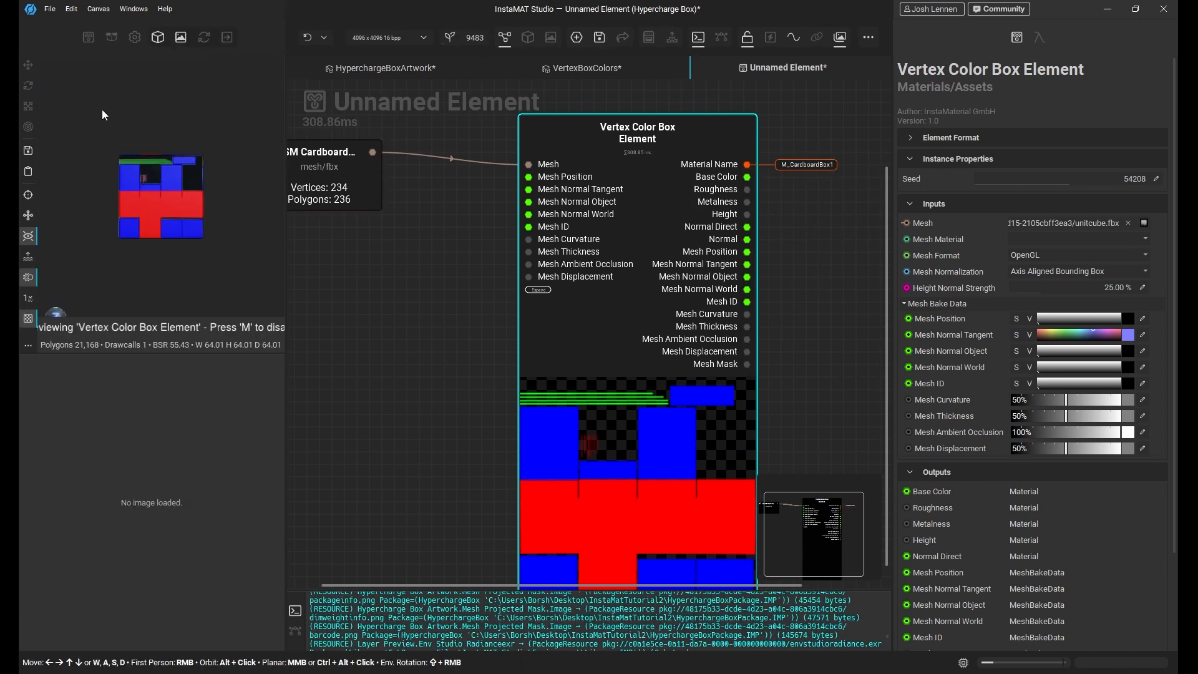
right_click(705, 139)
left_click(751, 199)
scroll(142, 231, "up", 2)
left_click_drag(245, 265, 227, 233, "alt")
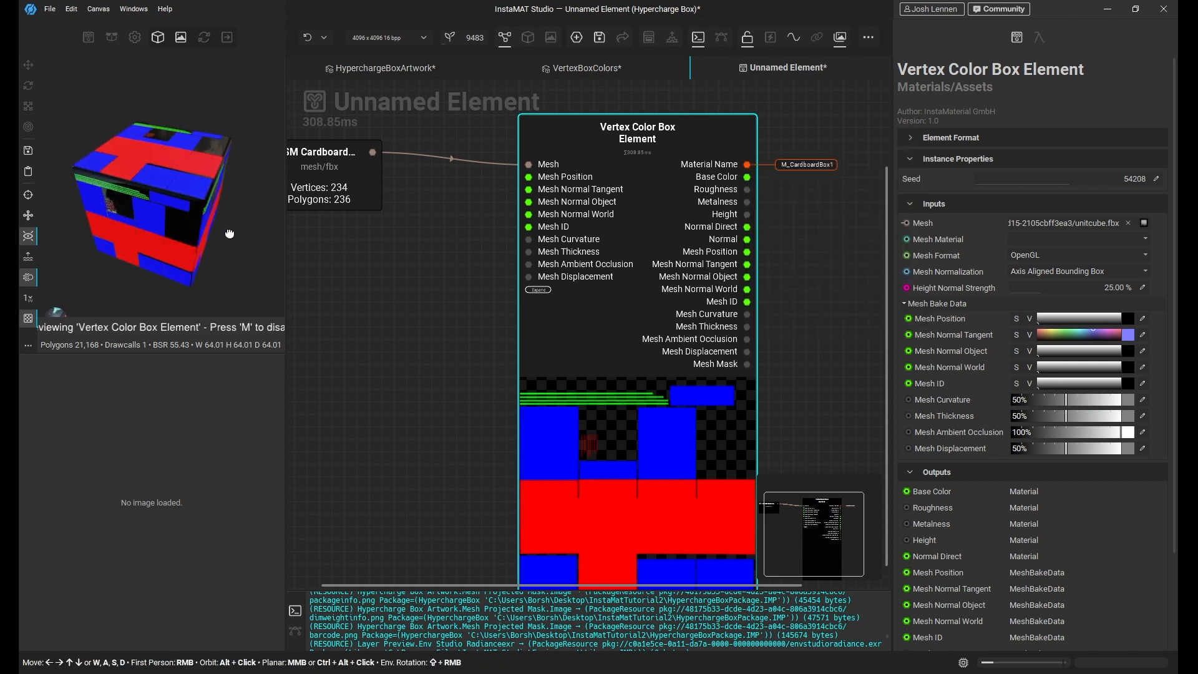
Show the cardboard box mesh in the 3D viewport and inspect the layer colors on it.
middle_click_drag(469, 204, 495, 302)
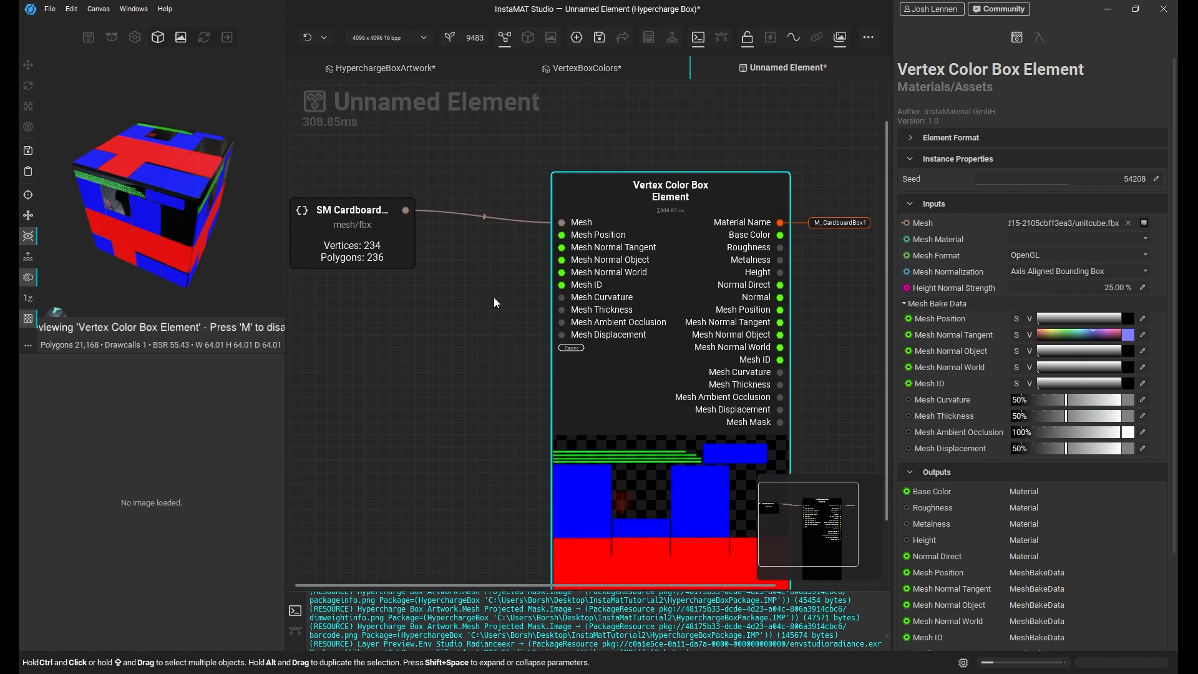
left_click(405, 216)
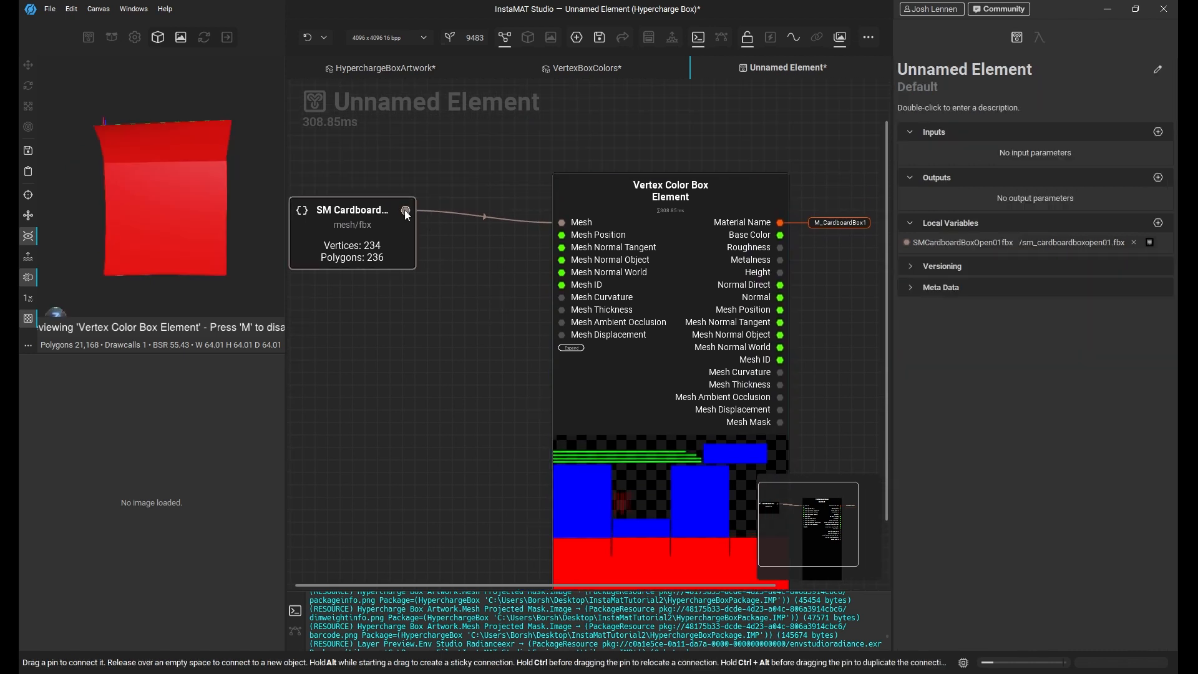
mouse_move(226, 173)
left_mouse_down("alt")
mouse_move(187, 231)
mouse_move(212, 220)
mouse_move(240, 156)
left_mouse_up("alt")
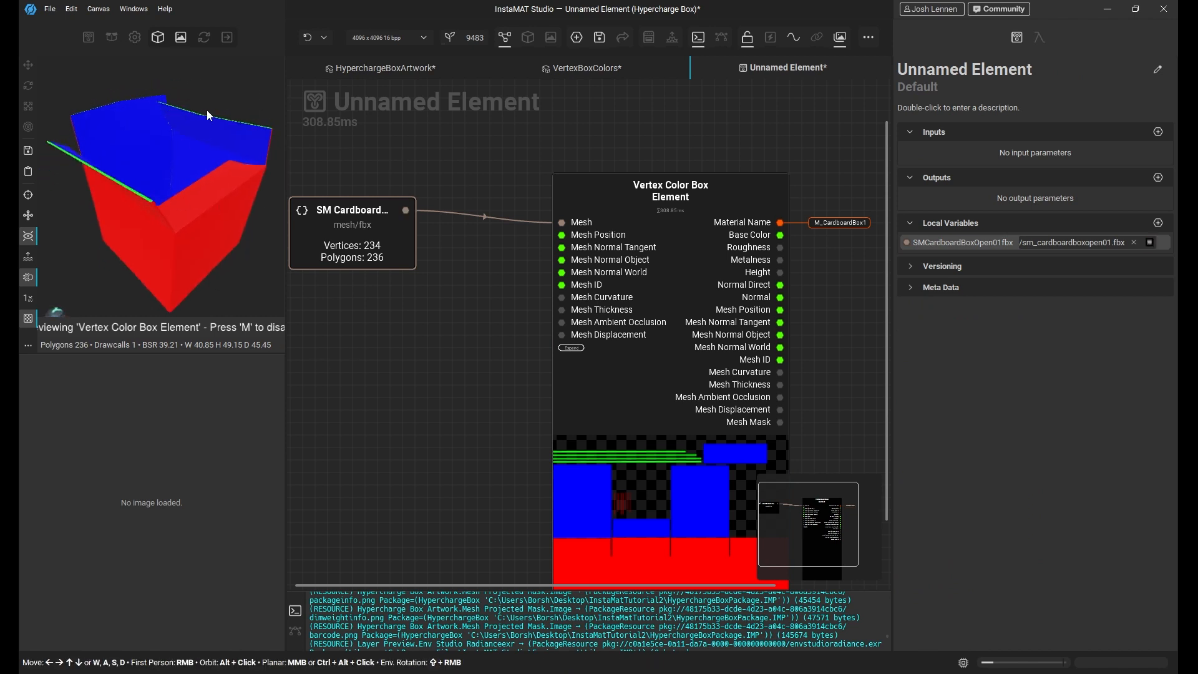
left_click_drag(207, 112, 177, 168, "alt")
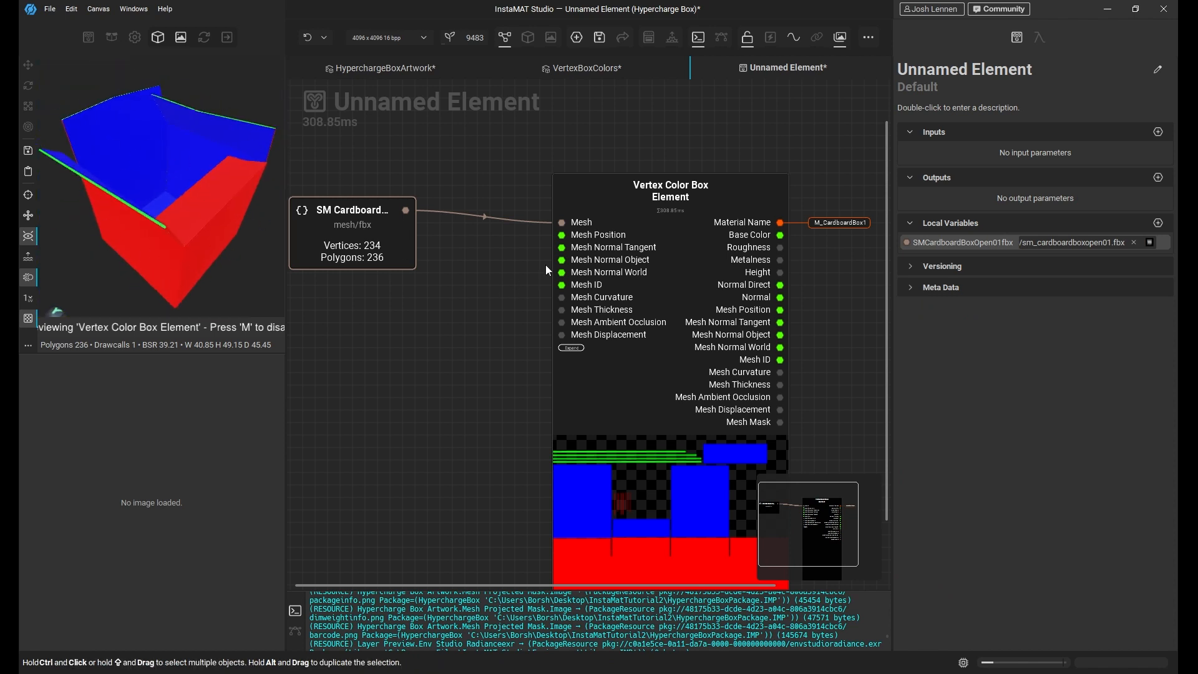
Add a Mesh Set Vertex Colors node fed by the cardboard box mesh output.
middle_click_drag(546, 264, 523, 395)
left_click_drag(357, 377, 661, 215)
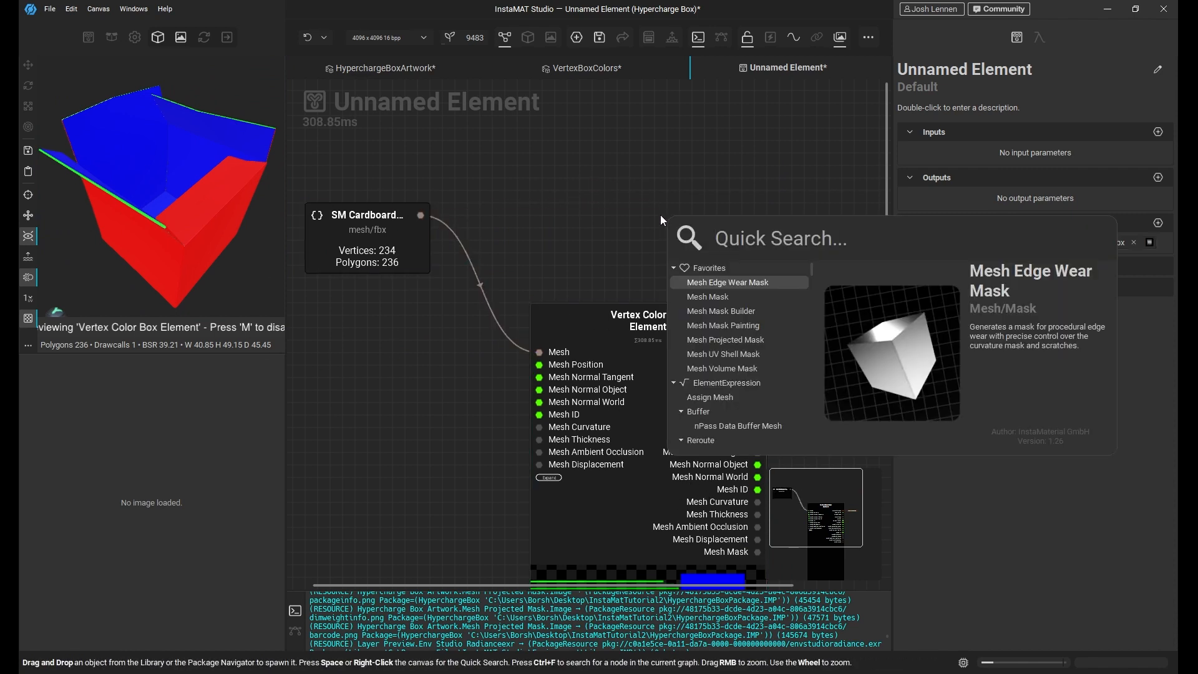
type("vertex")
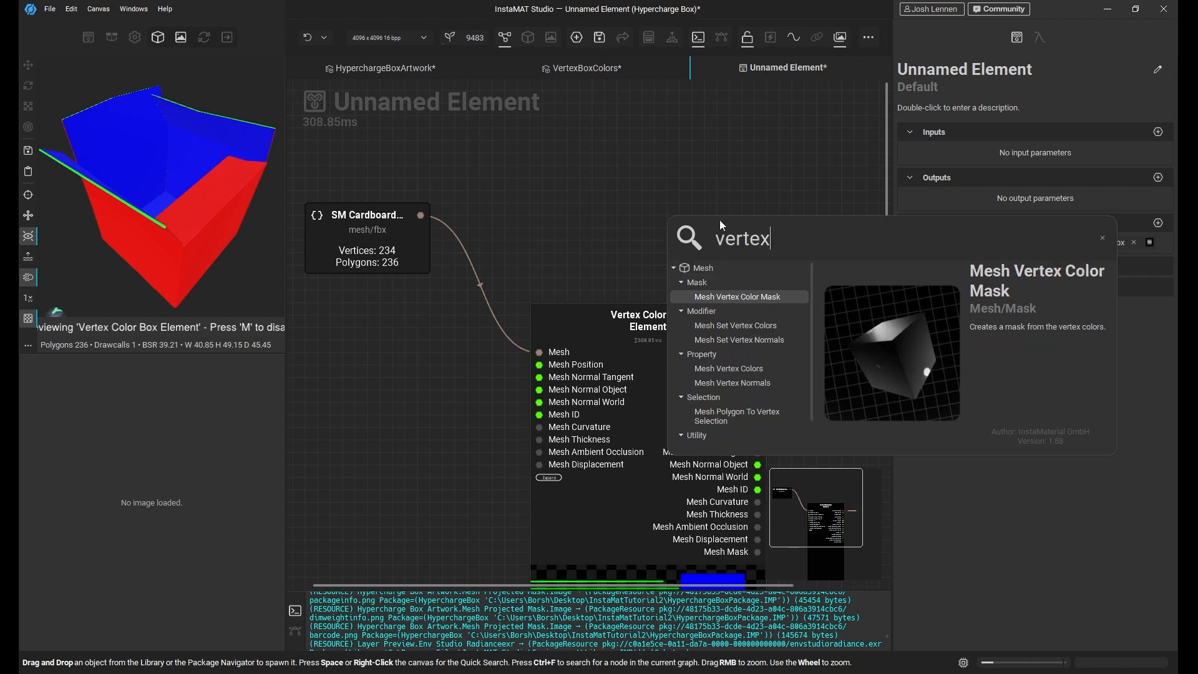
left_click(772, 326)
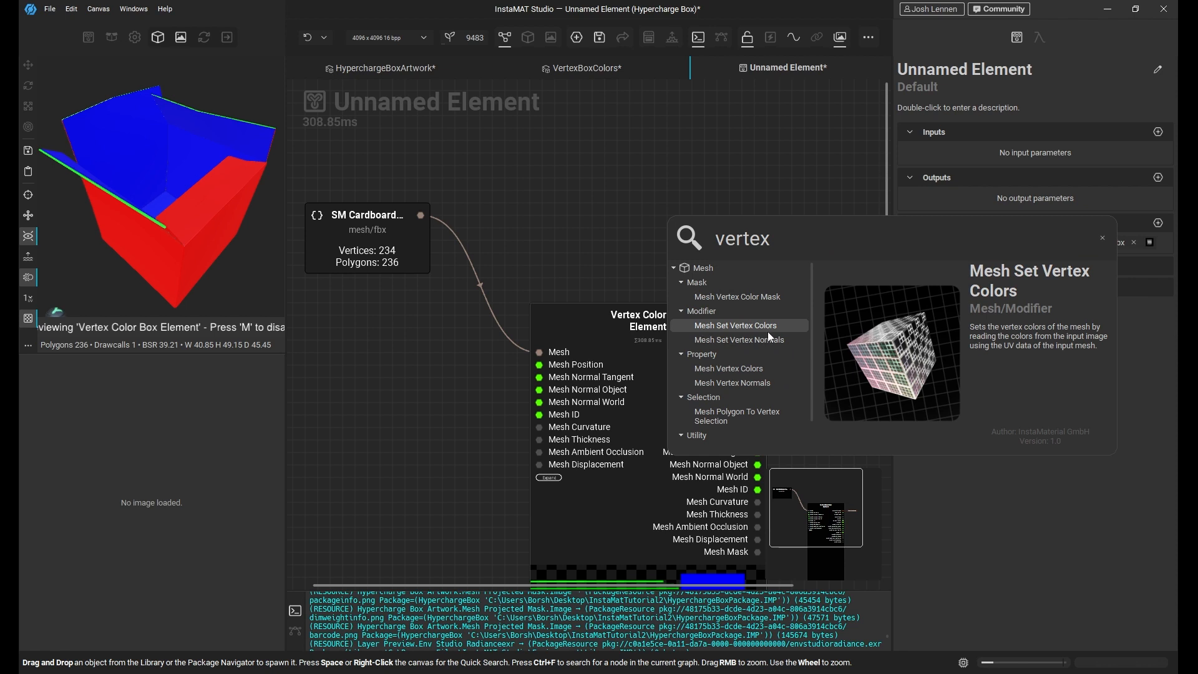
double_click(758, 325)
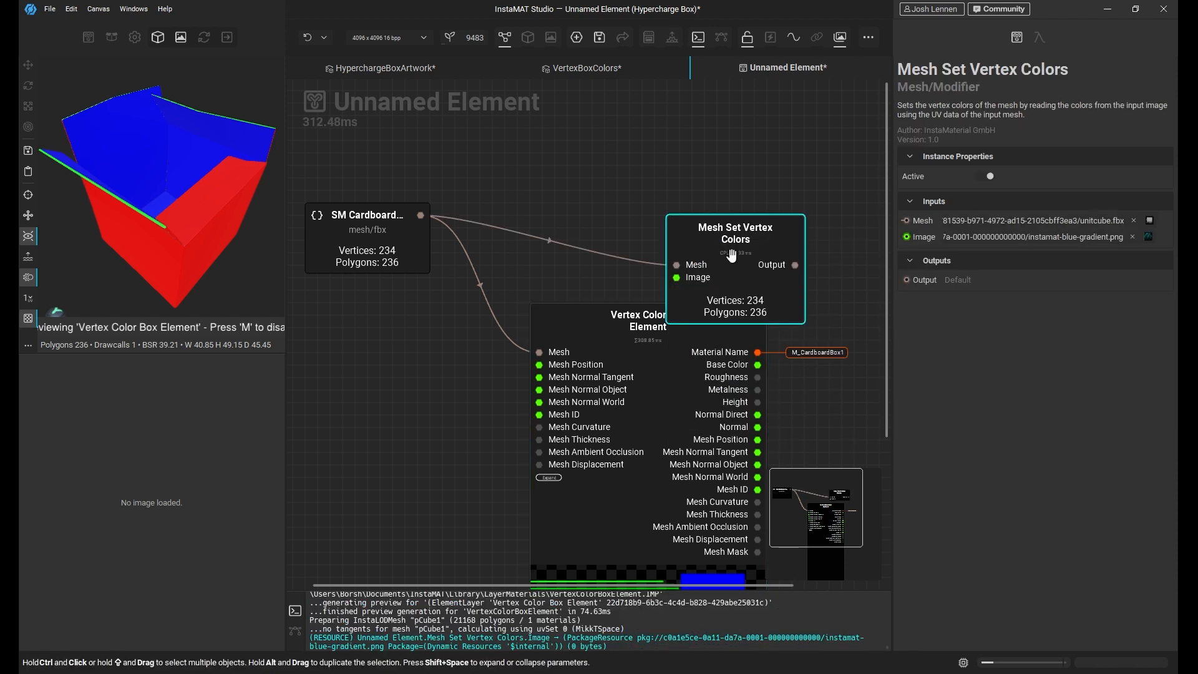
Reposition the Mesh Set Vertex Colors node and connect the Vertex Color Box Element's Base Color output to its Image input.
left_click_drag(681, 271, 792, 230)
left_click_drag(738, 173, 531, 179)
left_click_drag(641, 216, 691, 203)
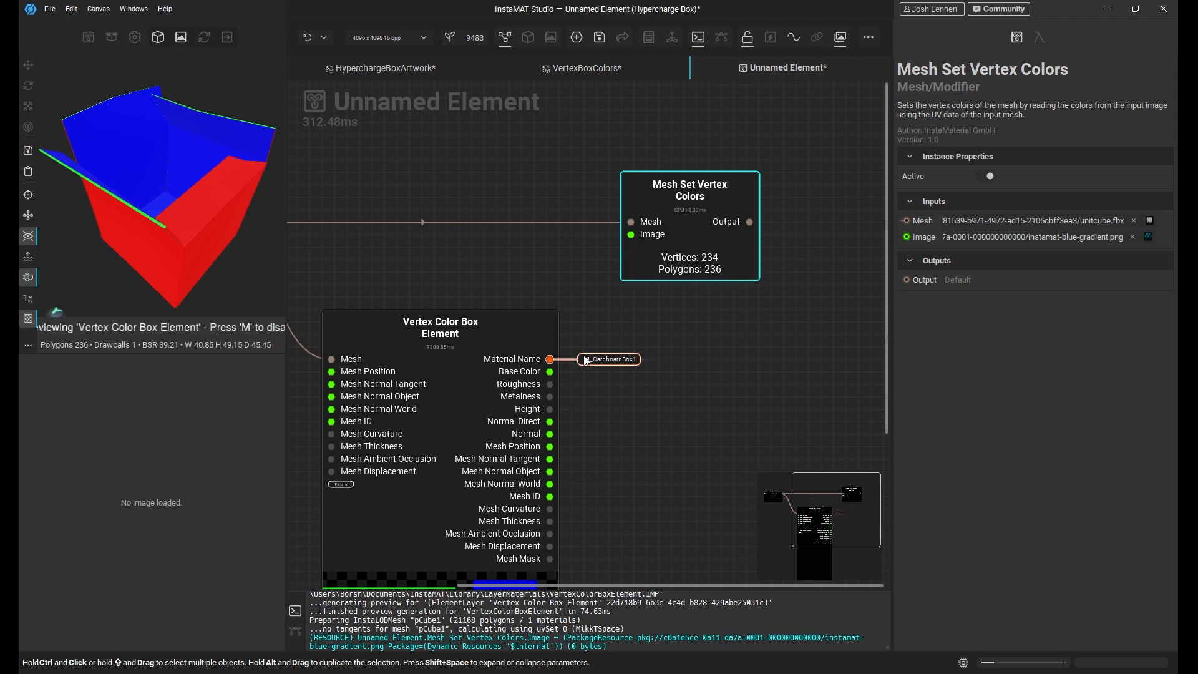
left_click_drag(550, 372, 632, 235)
left_click(699, 187)
Select the original cardboard box mesh output for viewing and set the viewport render mode to Vertex Colors.
left_click_drag(488, 198, 715, 214)
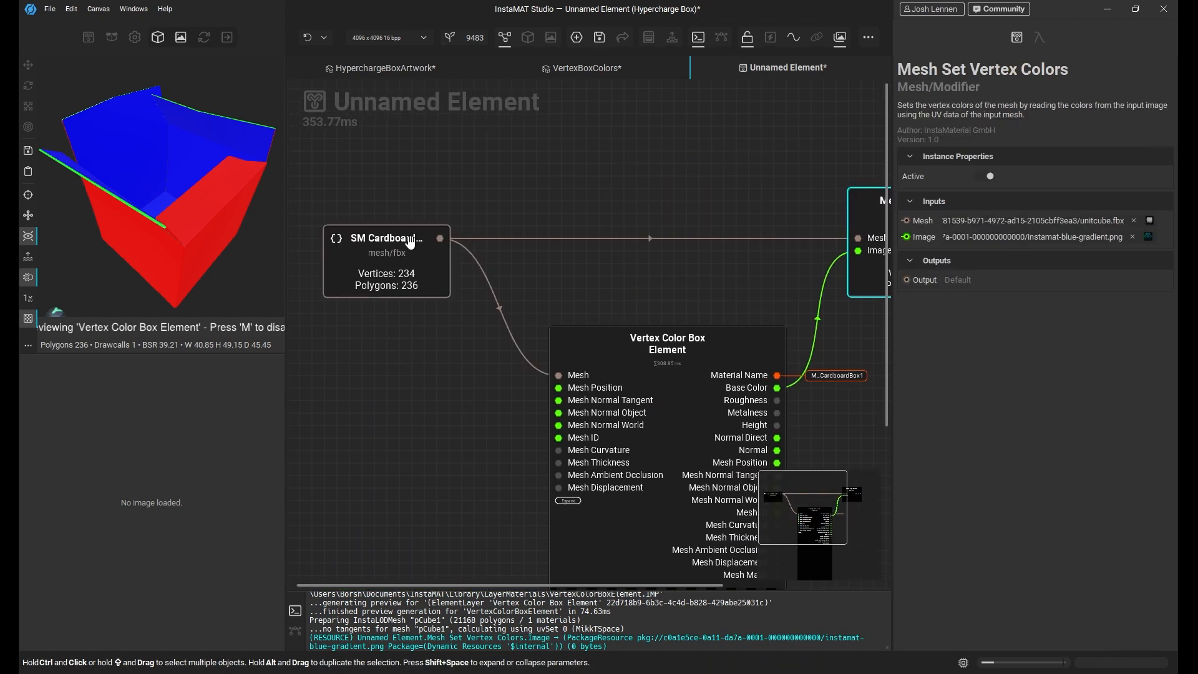
left_click(441, 240)
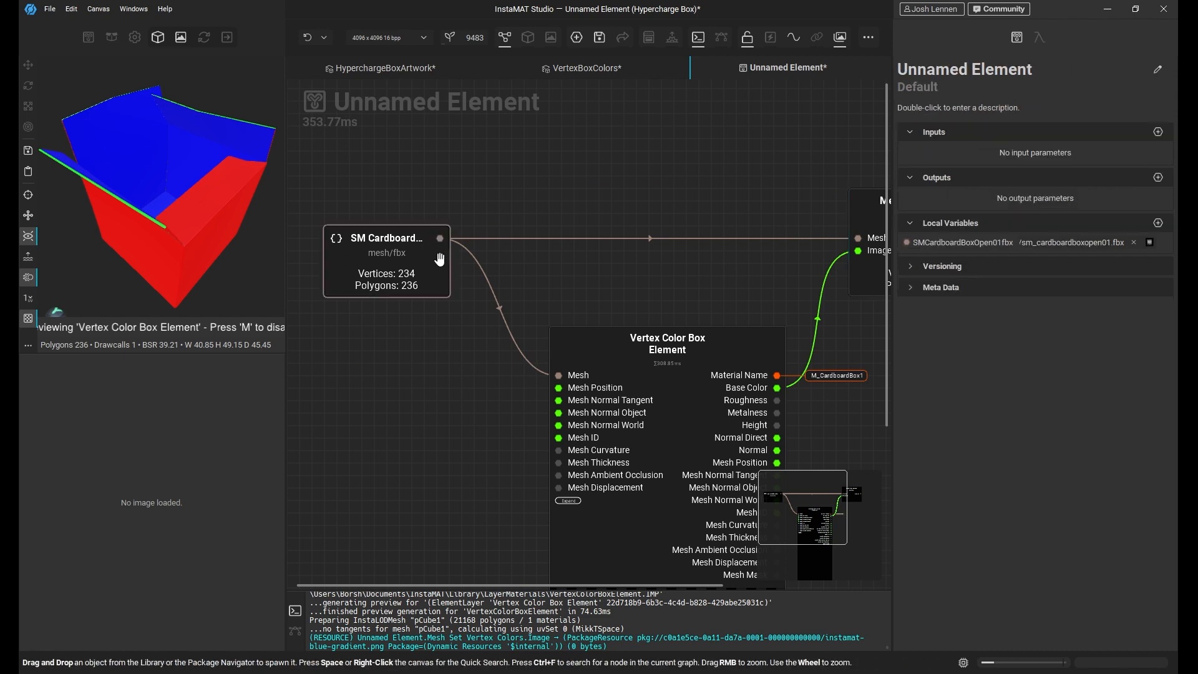
left_click(134, 39)
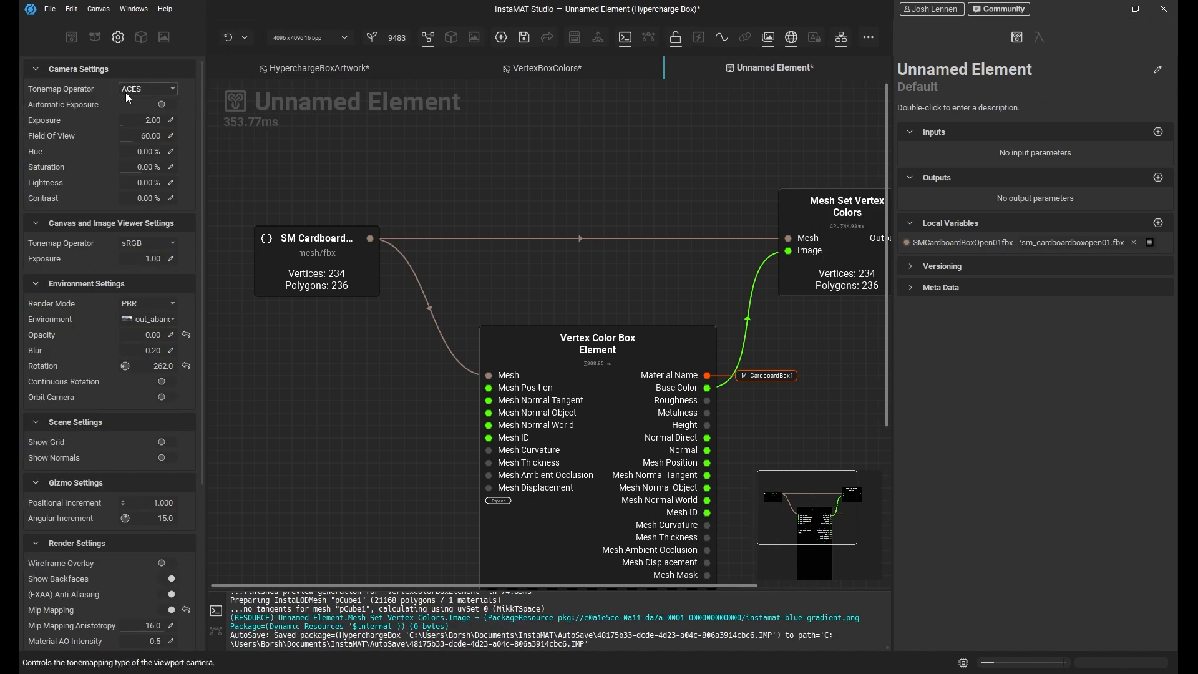
left_click(173, 305)
left_click(164, 317)
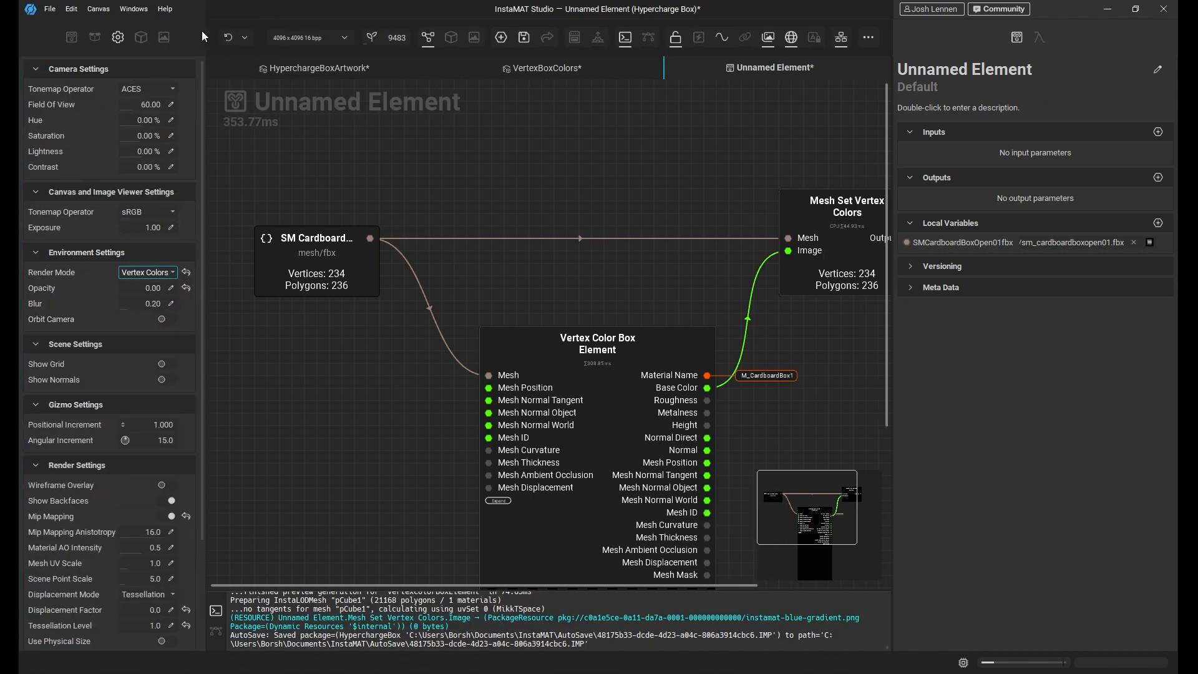
Show the Mesh Set Vertex Colors output in the 3D viewport and inspect the vertex colors on the cardboard box from several angles.
left_click(141, 40)
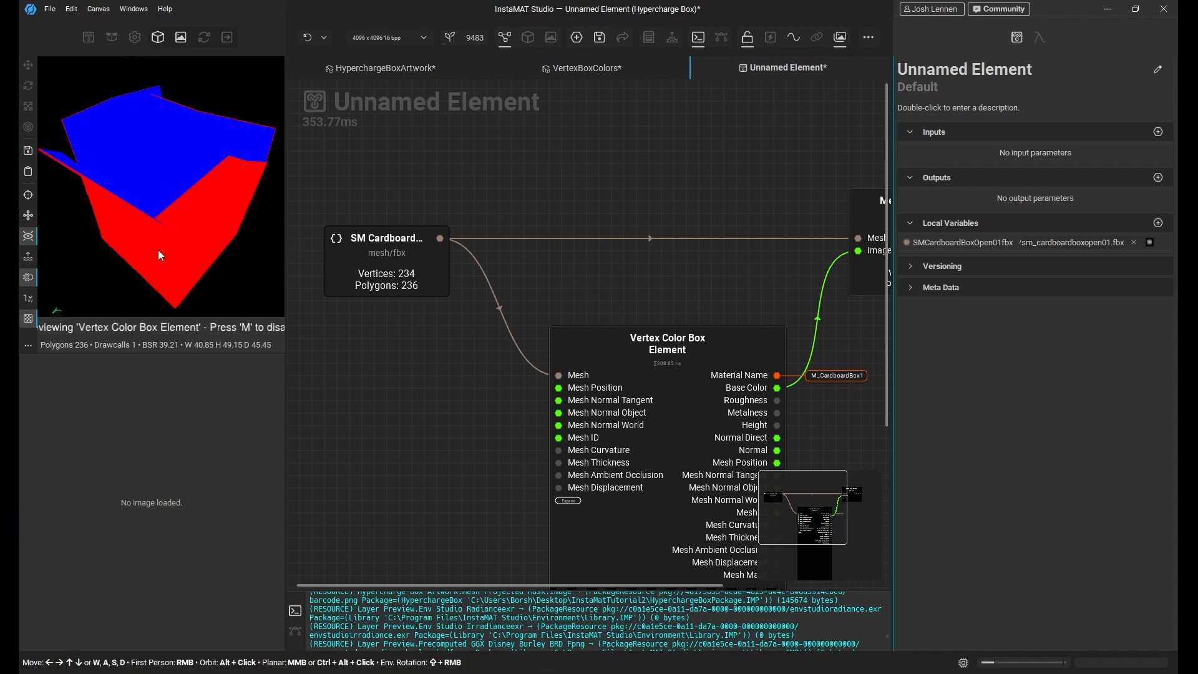
middle_click_drag(771, 181, 407, 283)
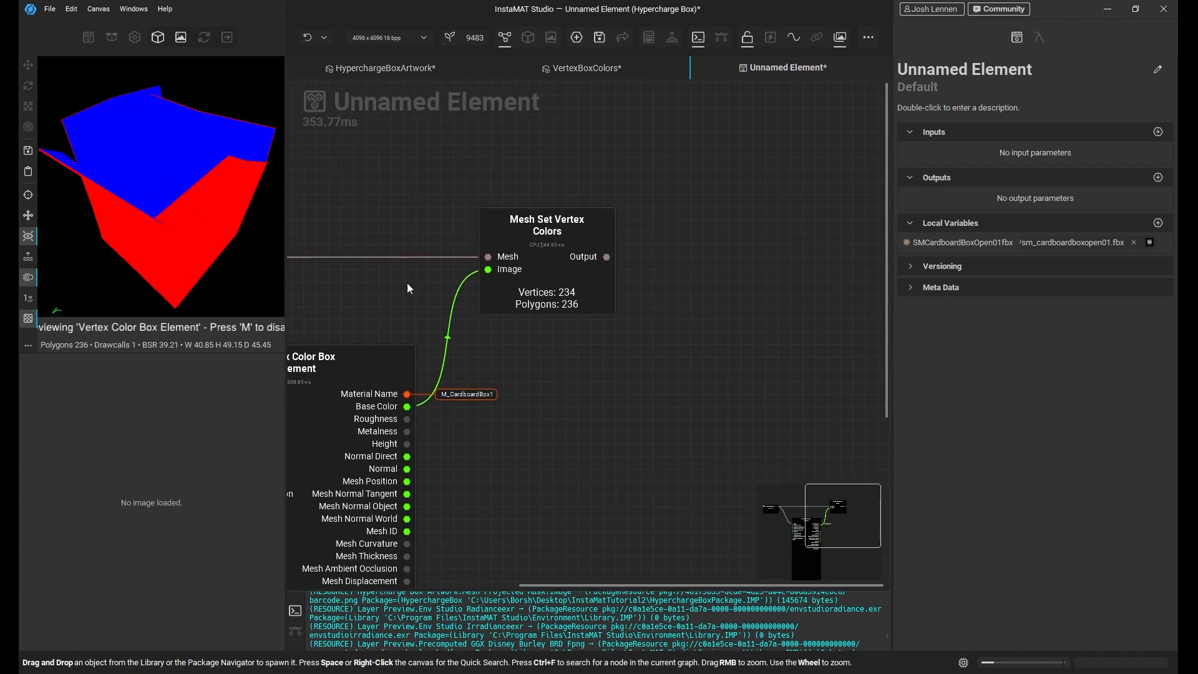
double_click(607, 257)
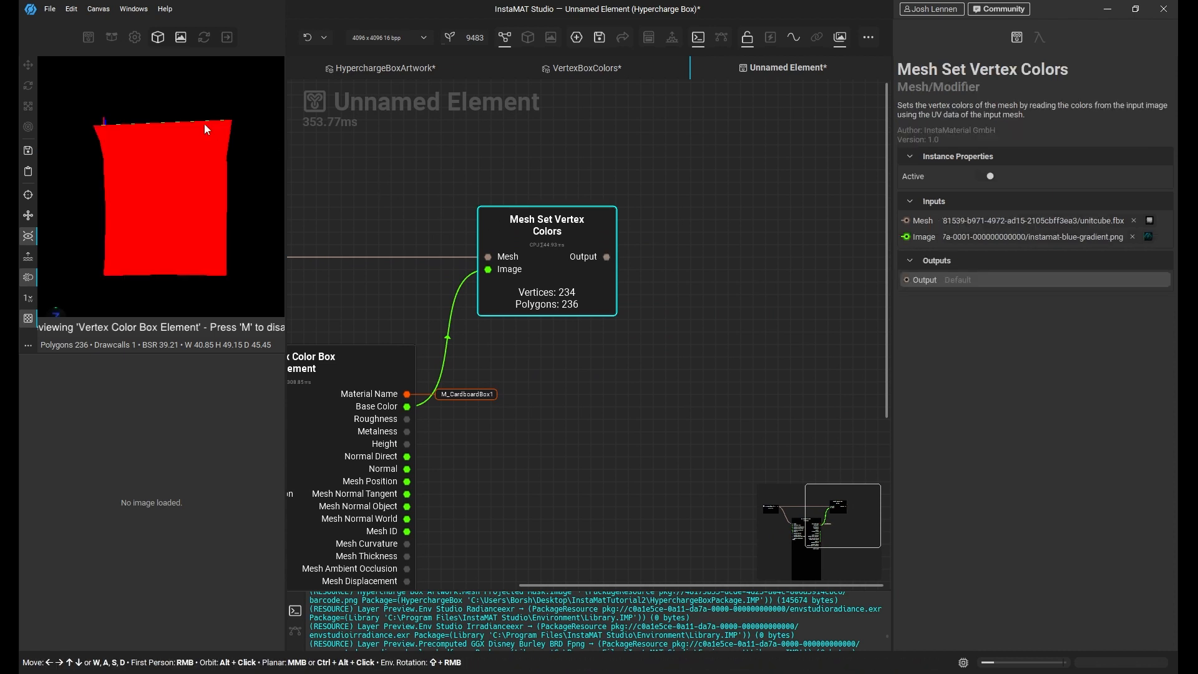
left_click_drag(206, 127, 192, 230, "alt")
scroll(193, 230, "up", 3)
scroll(194, 206, "up", 2)
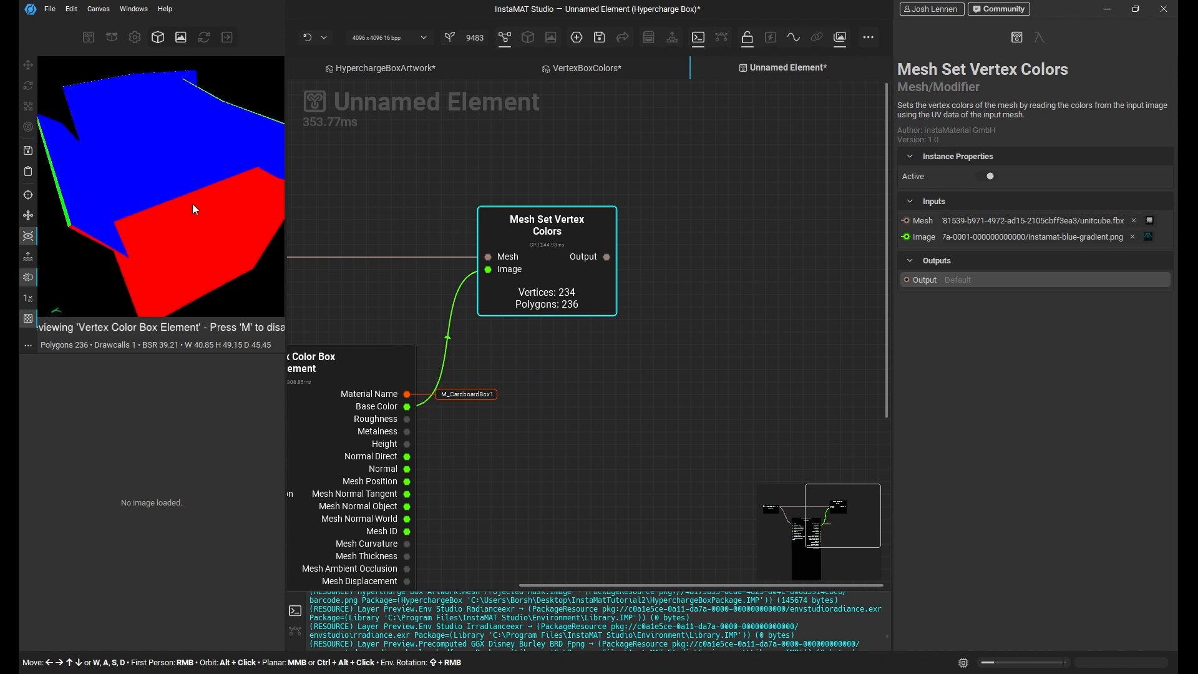
left_click_drag(123, 181, 100, 214, "alt")
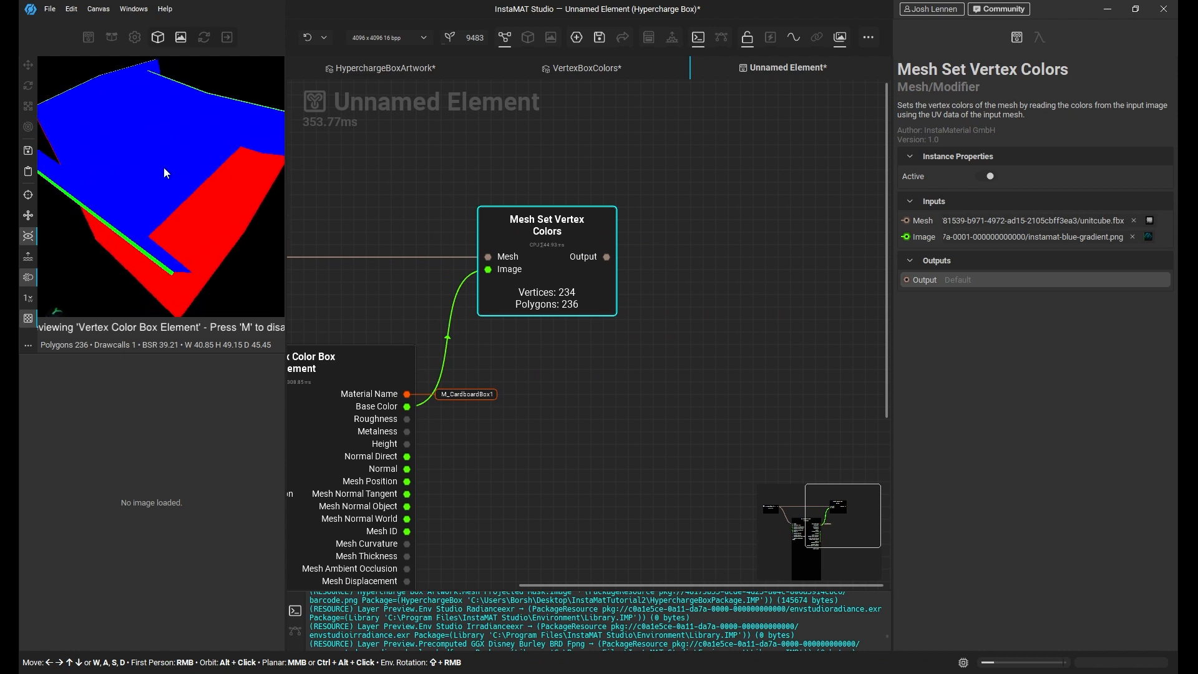
middle_click_drag(164, 169, 165, 184)
scroll(224, 220, "down", 3)
left_click_drag(212, 207, 221, 181, "alt")
scroll(546, 294, "down", 3)
Set the viewport render mode to PBR and return to the 3D view of the cardboard box.
middle_click_drag(546, 294, 643, 381)
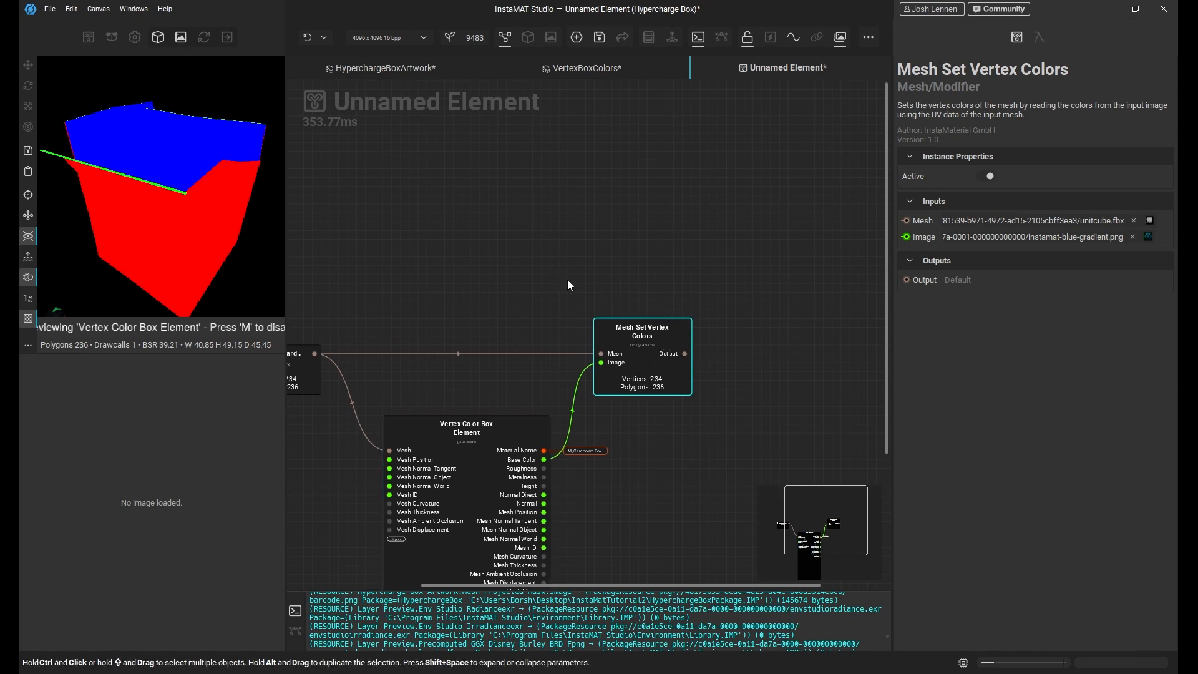
middle_click_drag(475, 264, 537, 303)
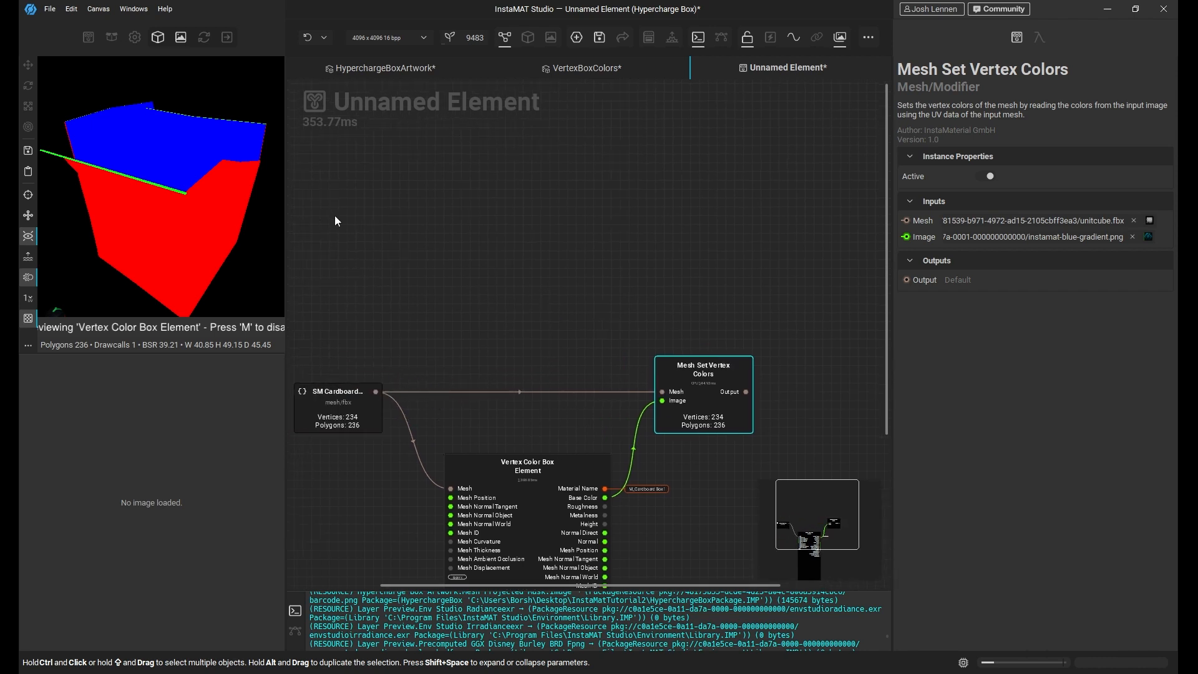
left_click(360, 405)
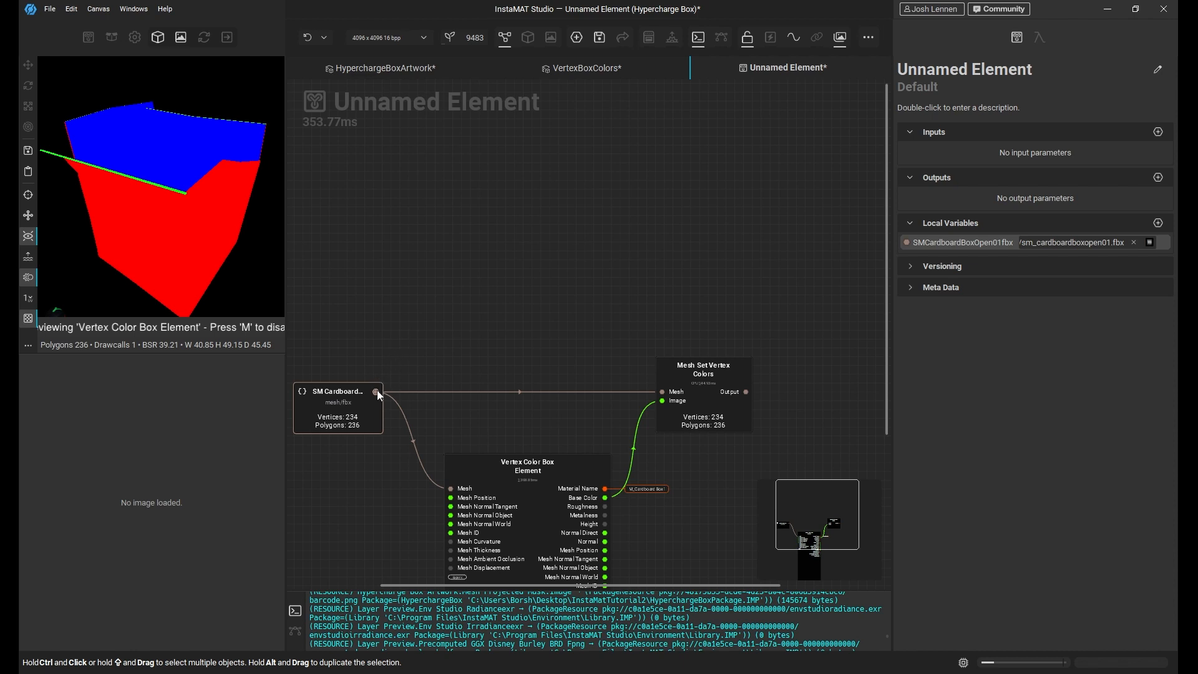
left_click(133, 37)
left_click(147, 273)
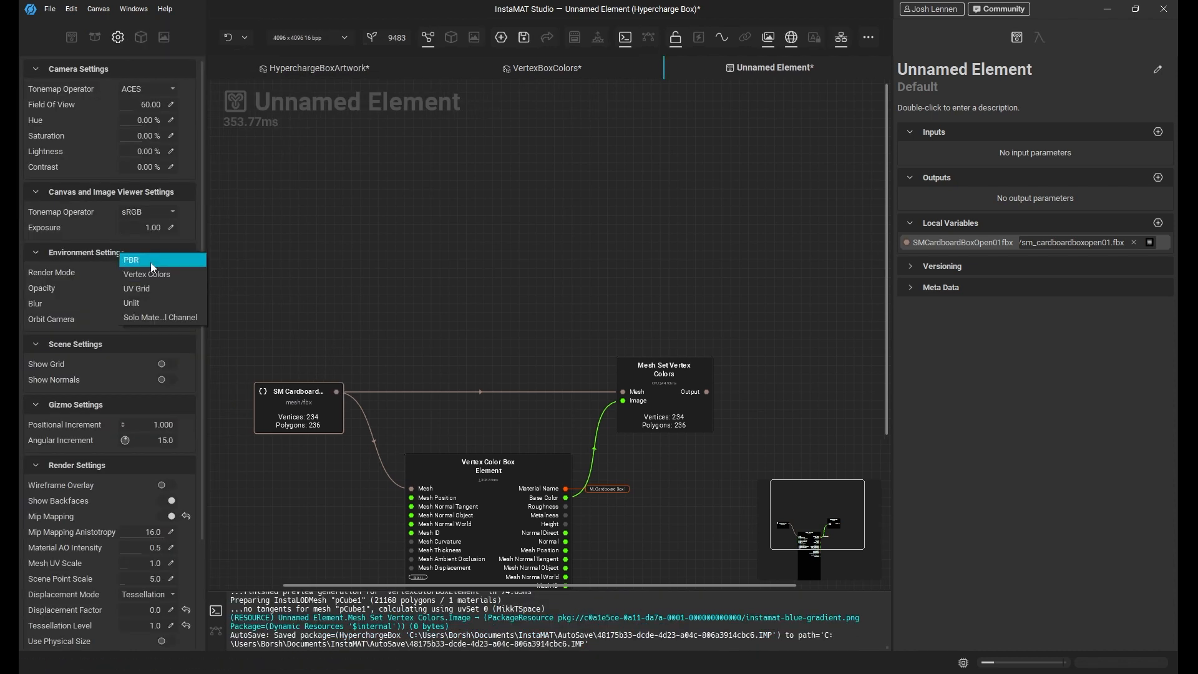
left_click(152, 257)
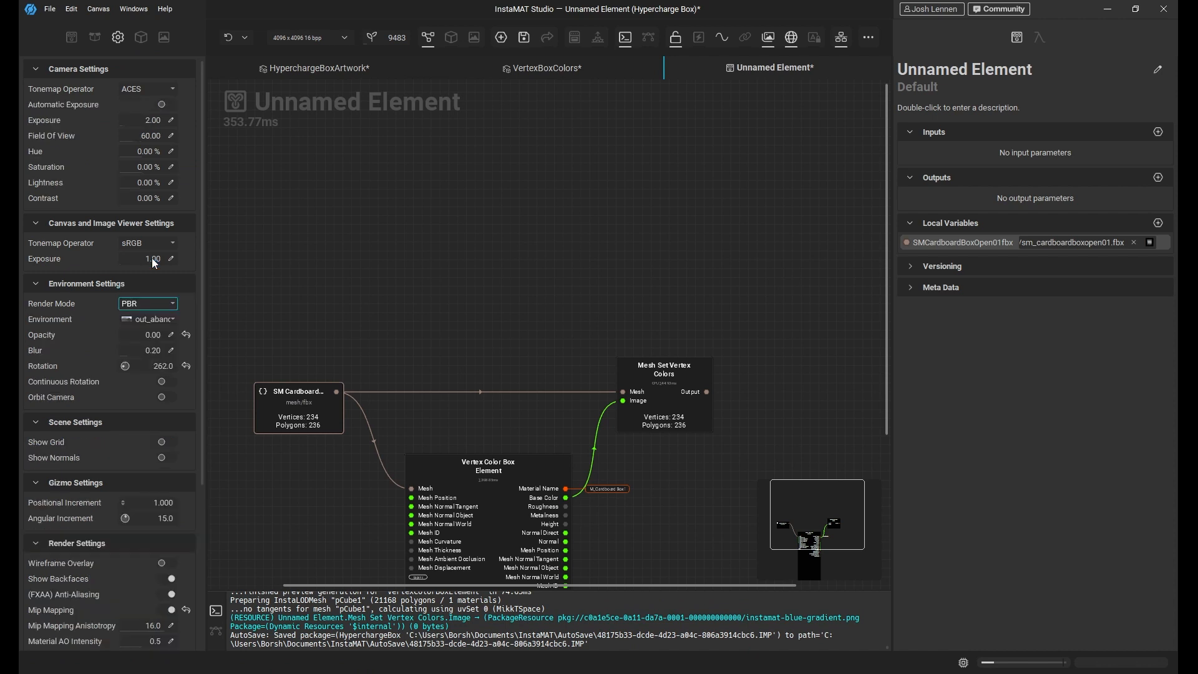
left_click(141, 38)
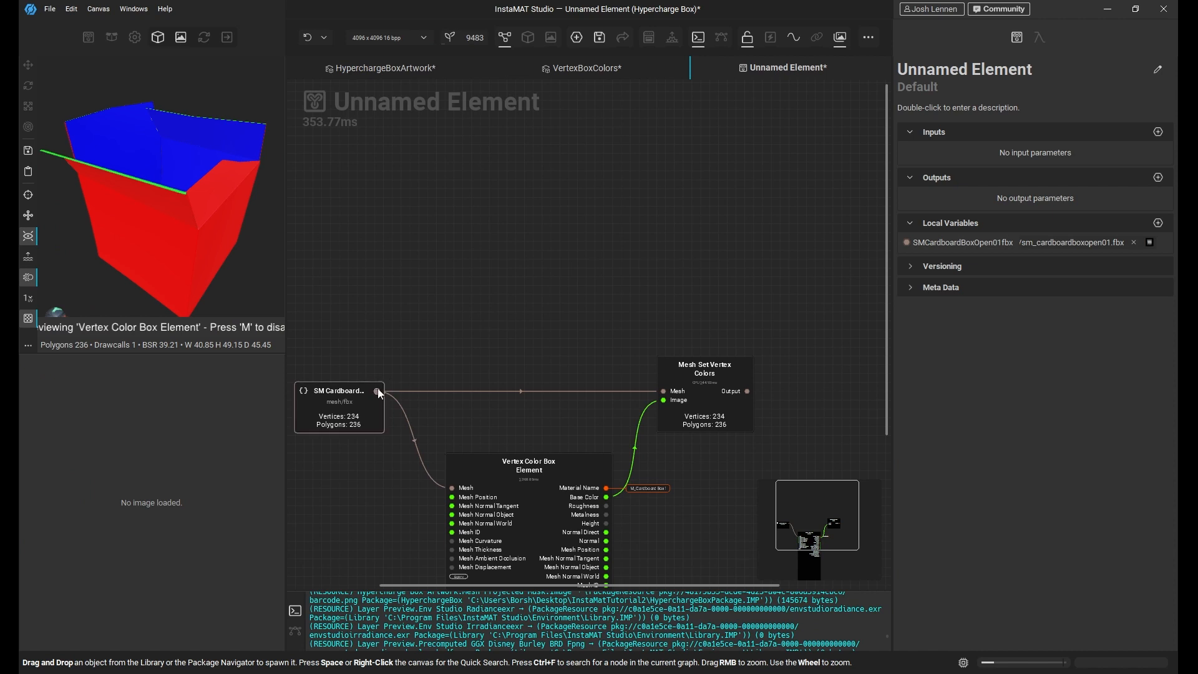
Add a Mesh Bake node with its Source Mesh fed by the cardboard box mesh output.
left_click_drag(377, 391, 469, 219)
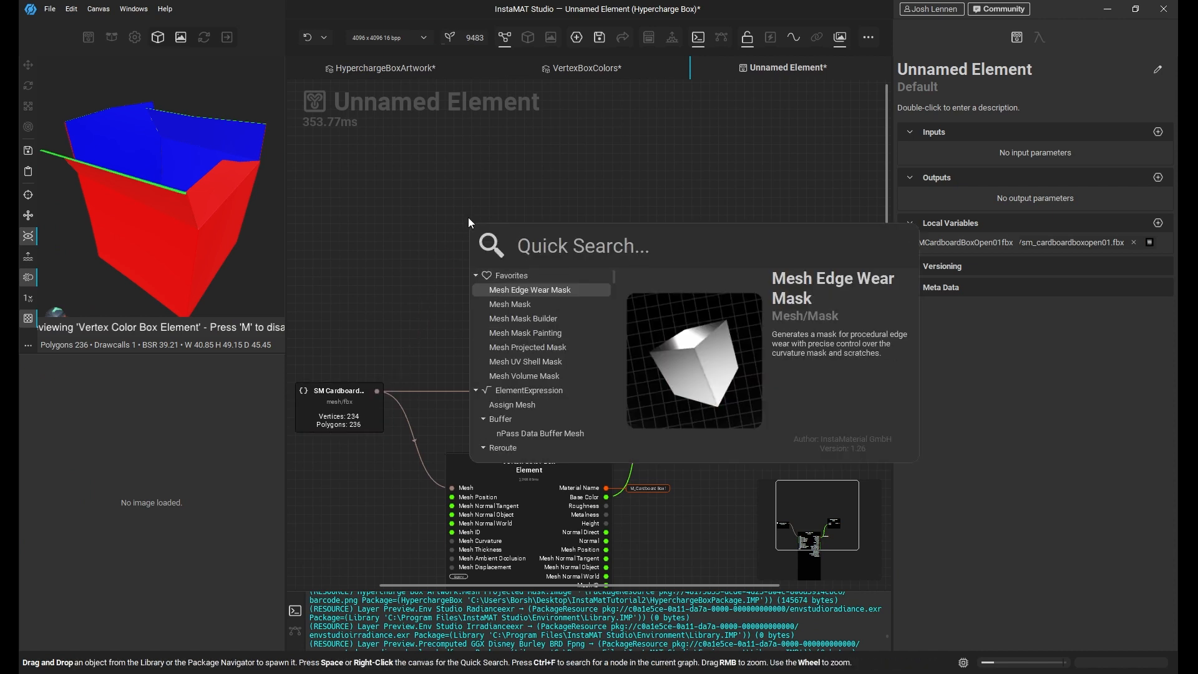
type("mesh")
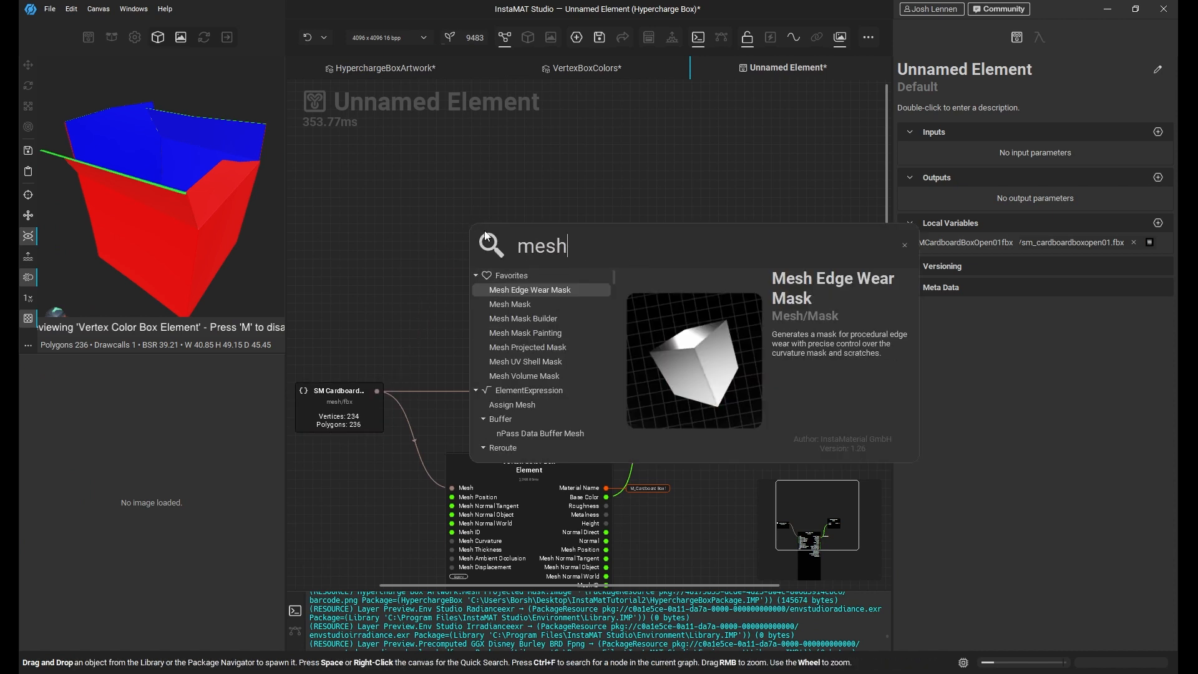
type(" ba")
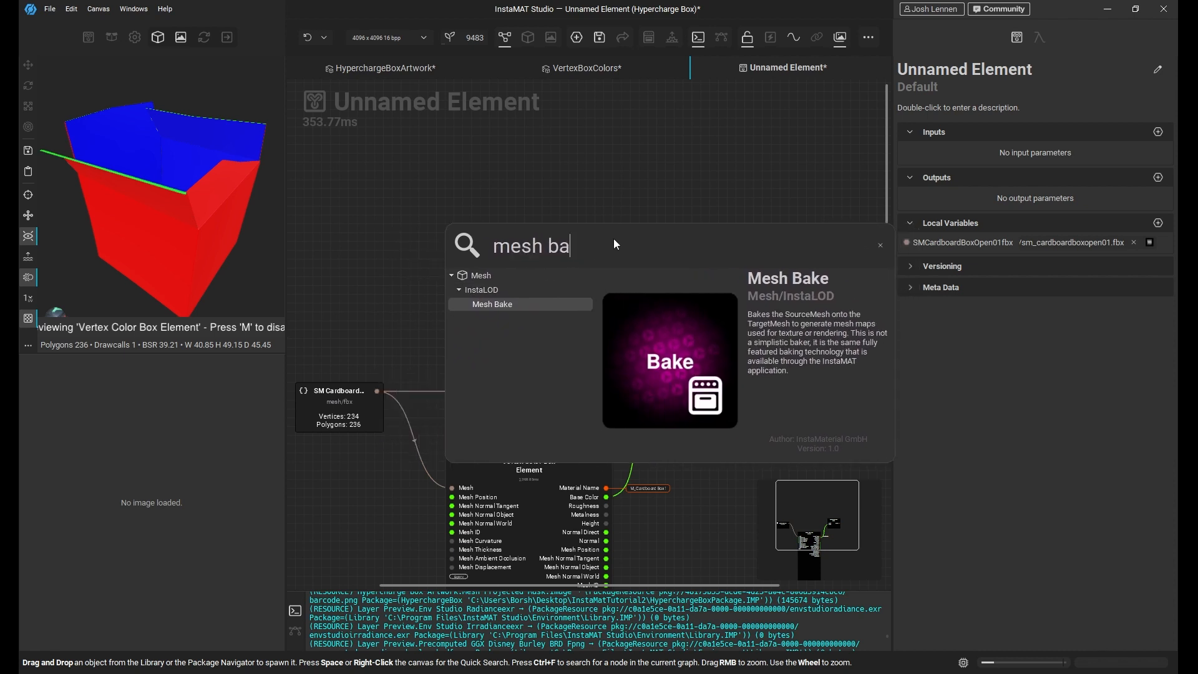
key("BackSpace")
key("BackSpace")
key("BackSpace")
key("BackSpace")
key("BackSpace")
key("BackSpace")
key("BackSpace")
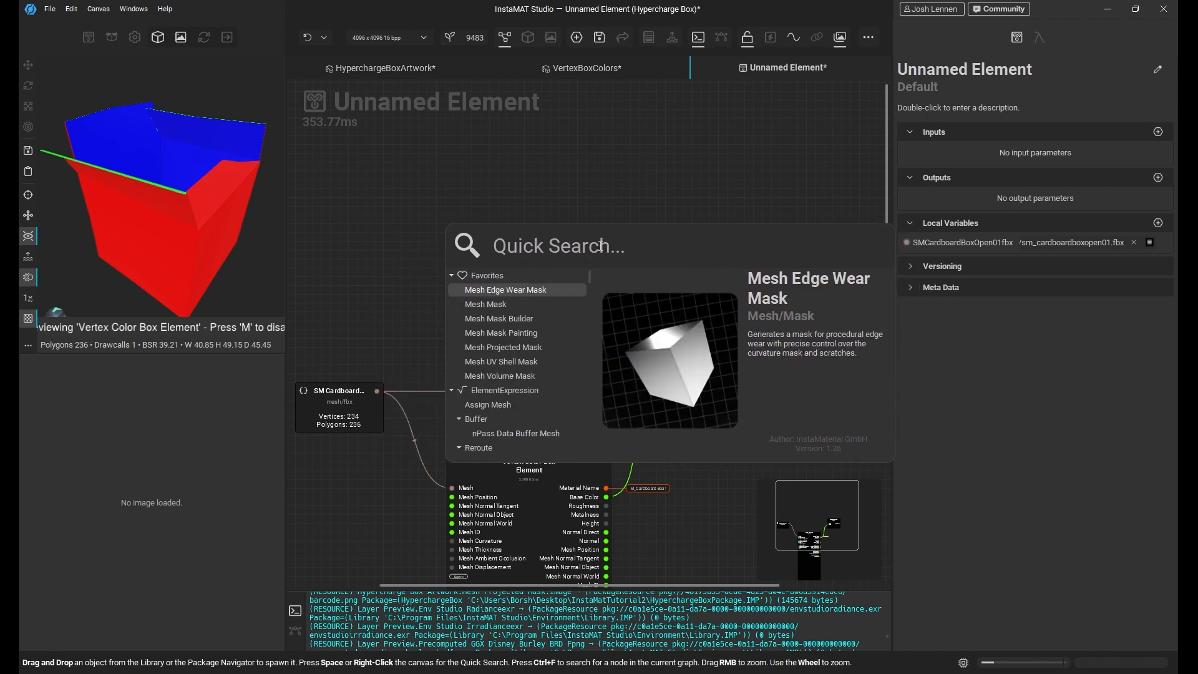
type("ba")
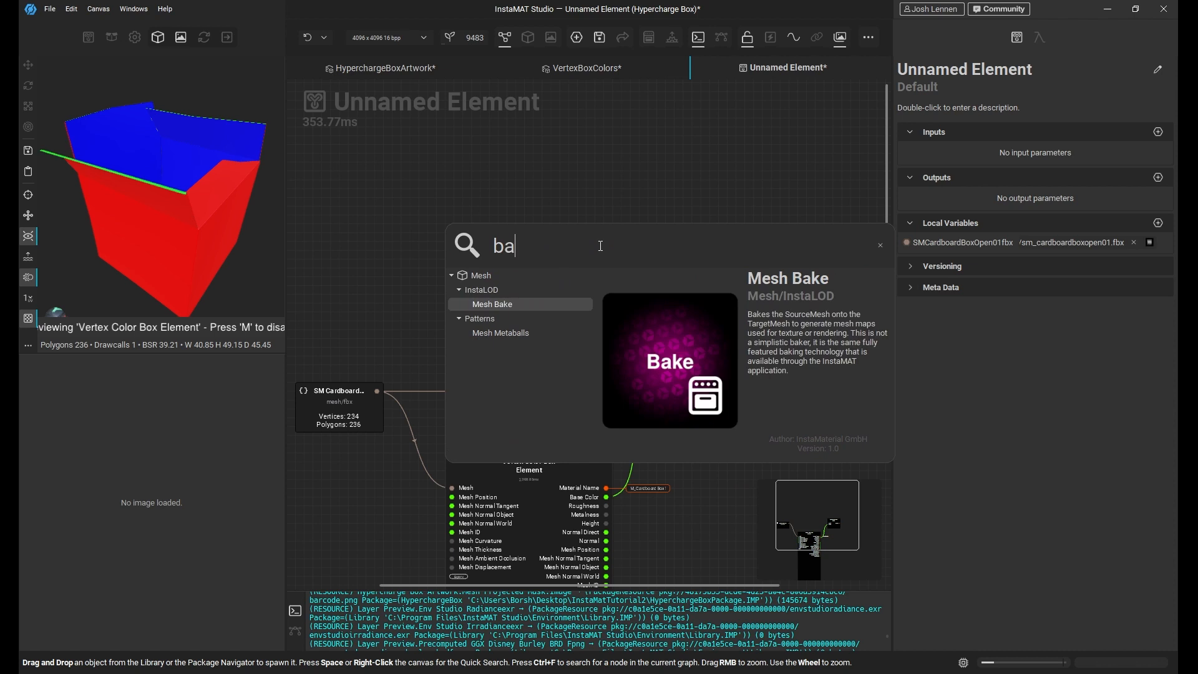
left_click(511, 305)
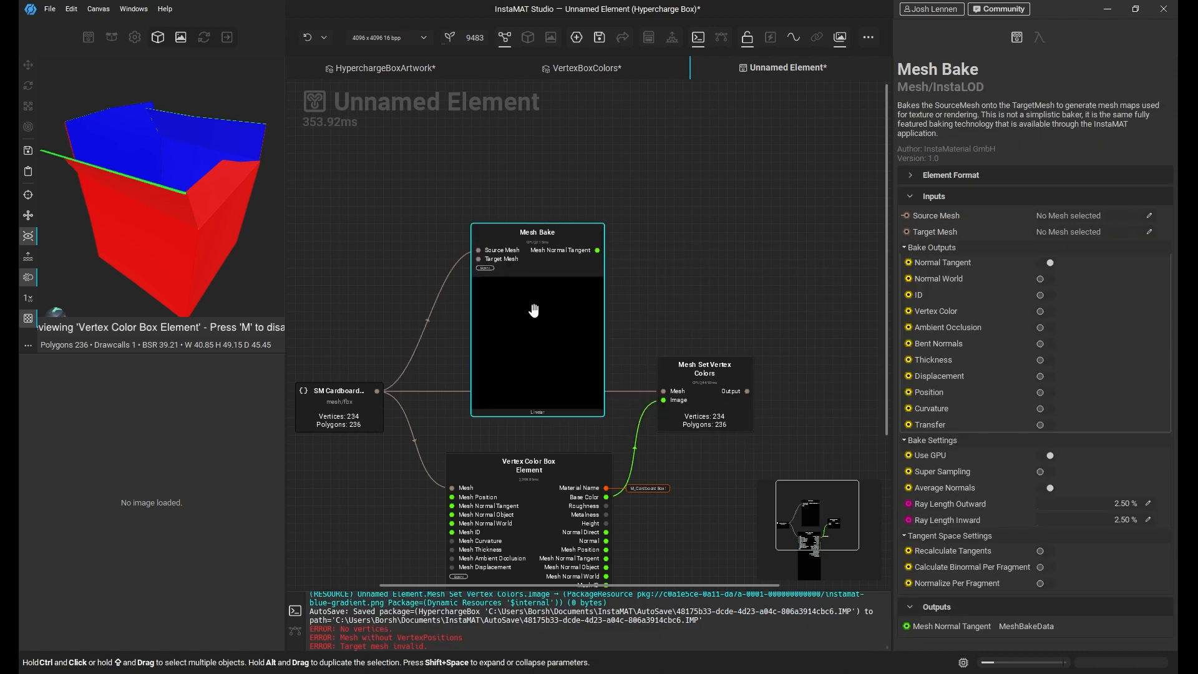
Move the Mesh Bake node above the other nodes and connect the cardboard box mesh output to its Target Mesh input.
left_click_drag(534, 310, 533, 221)
middle_click_drag(460, 229, 439, 251)
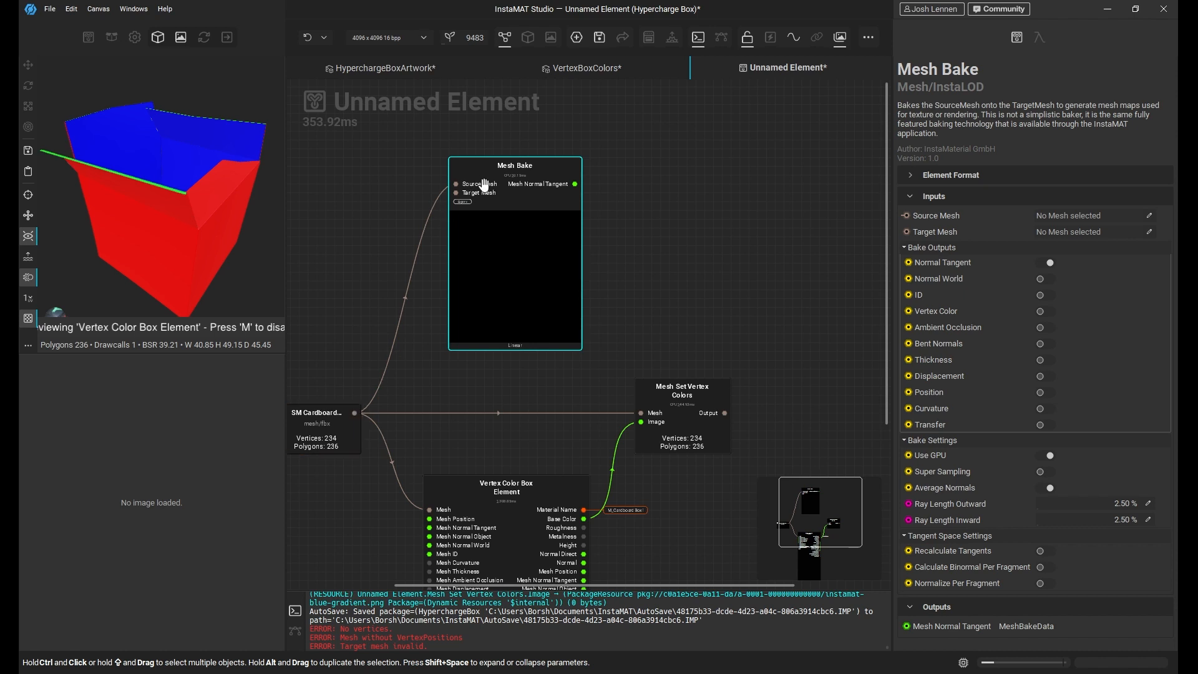
left_click_drag(334, 427, 460, 194)
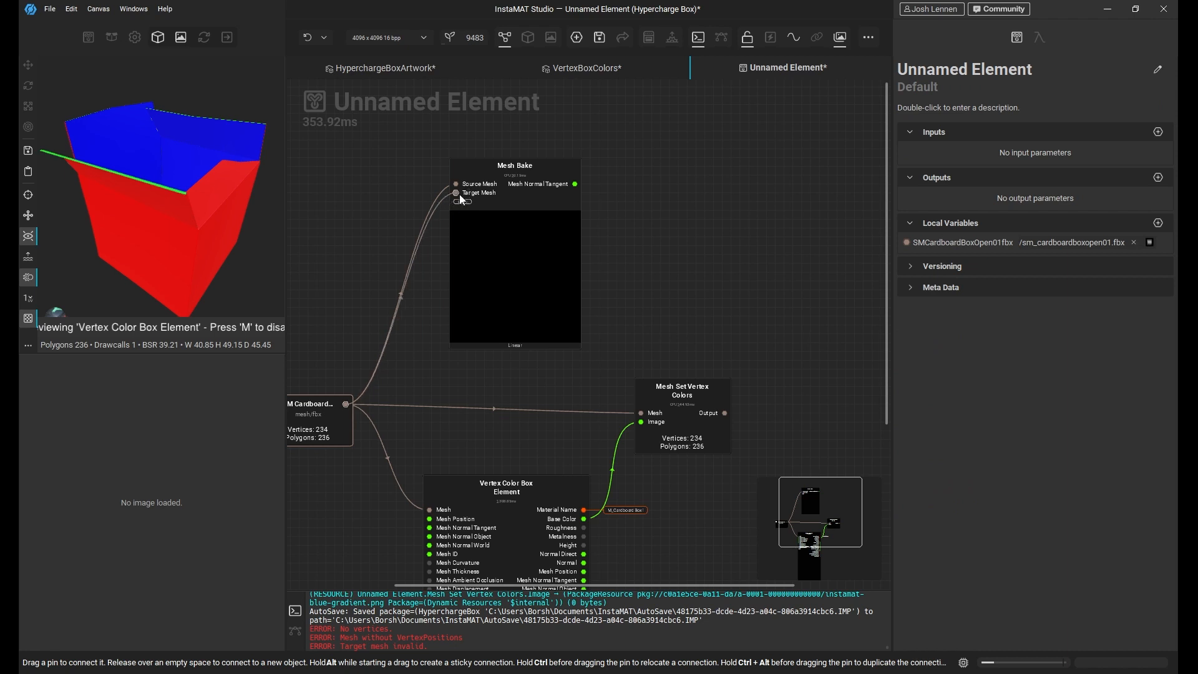
Enable Normalize Per Fragment on the Mesh Bake node and view its Mesh Normal Tangent image.
left_click(468, 281)
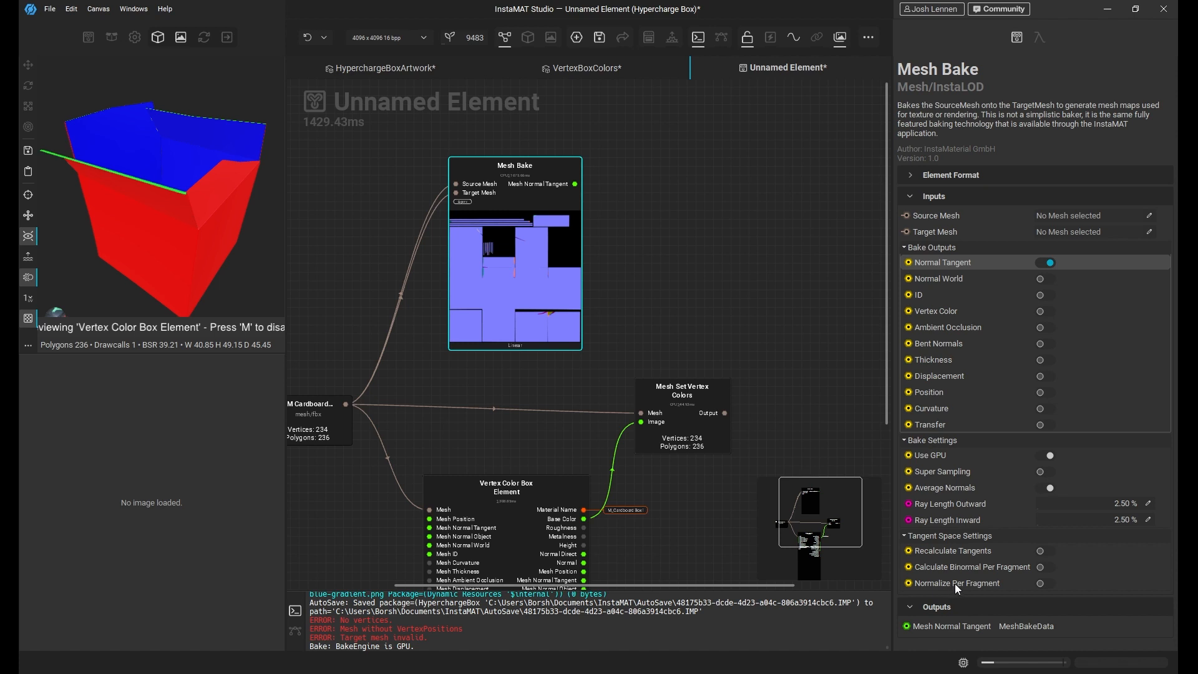
left_click(1043, 583)
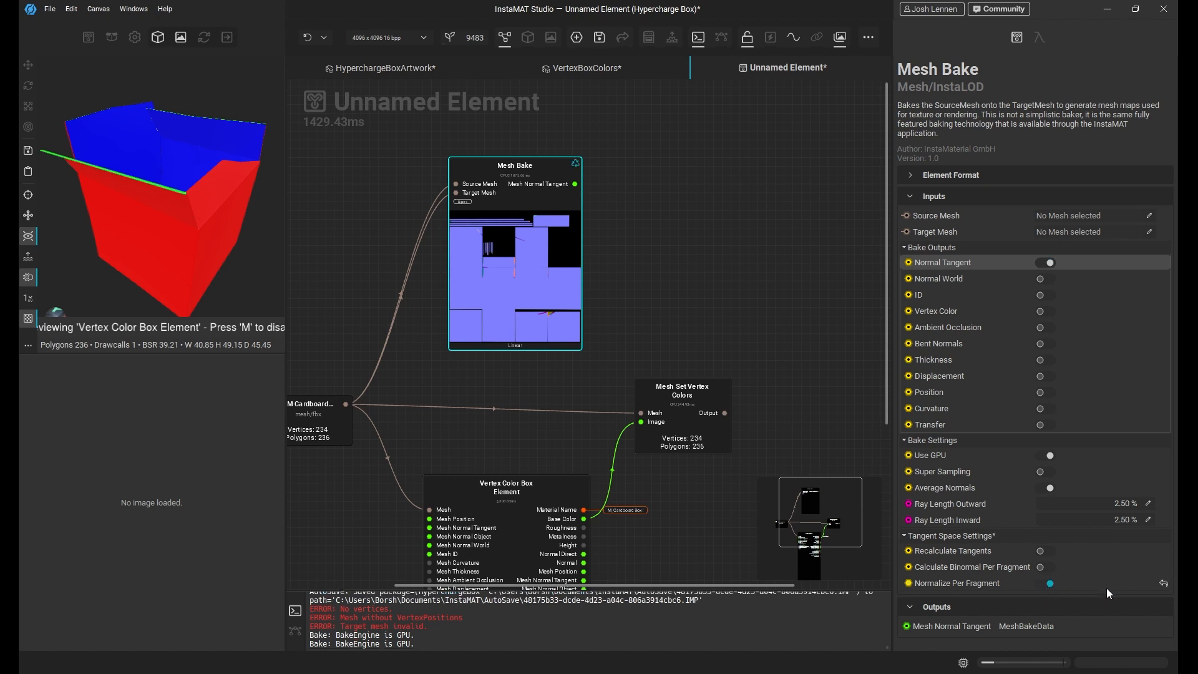
right_click(553, 191)
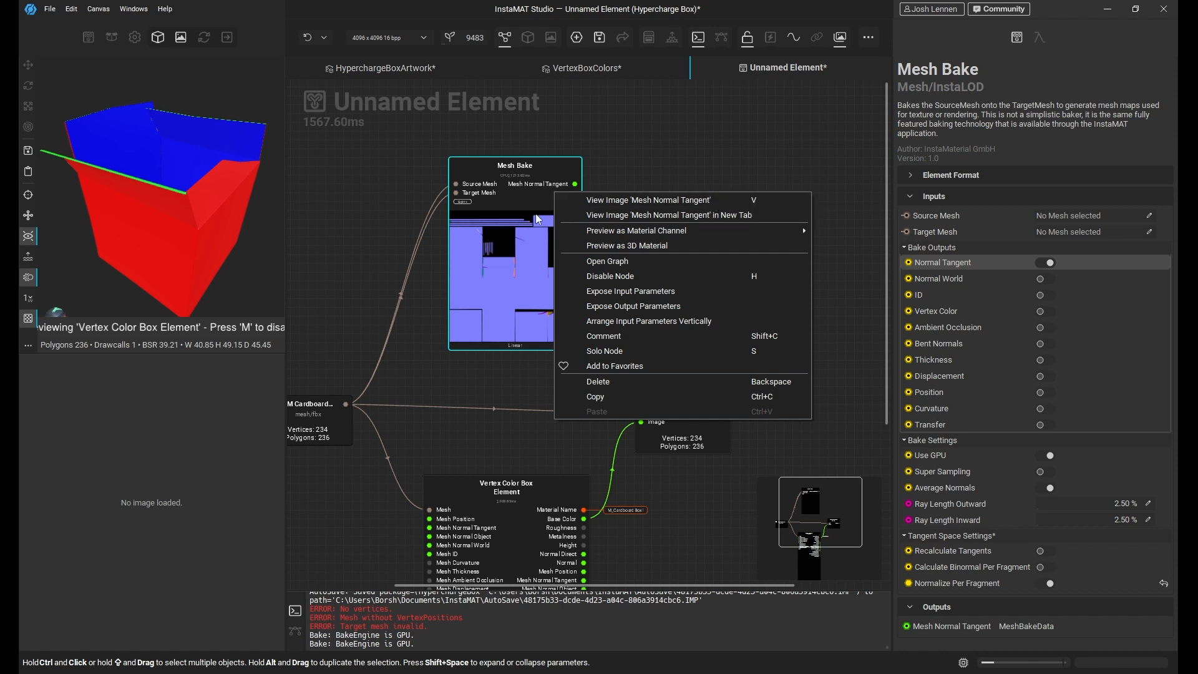
left_click(725, 201)
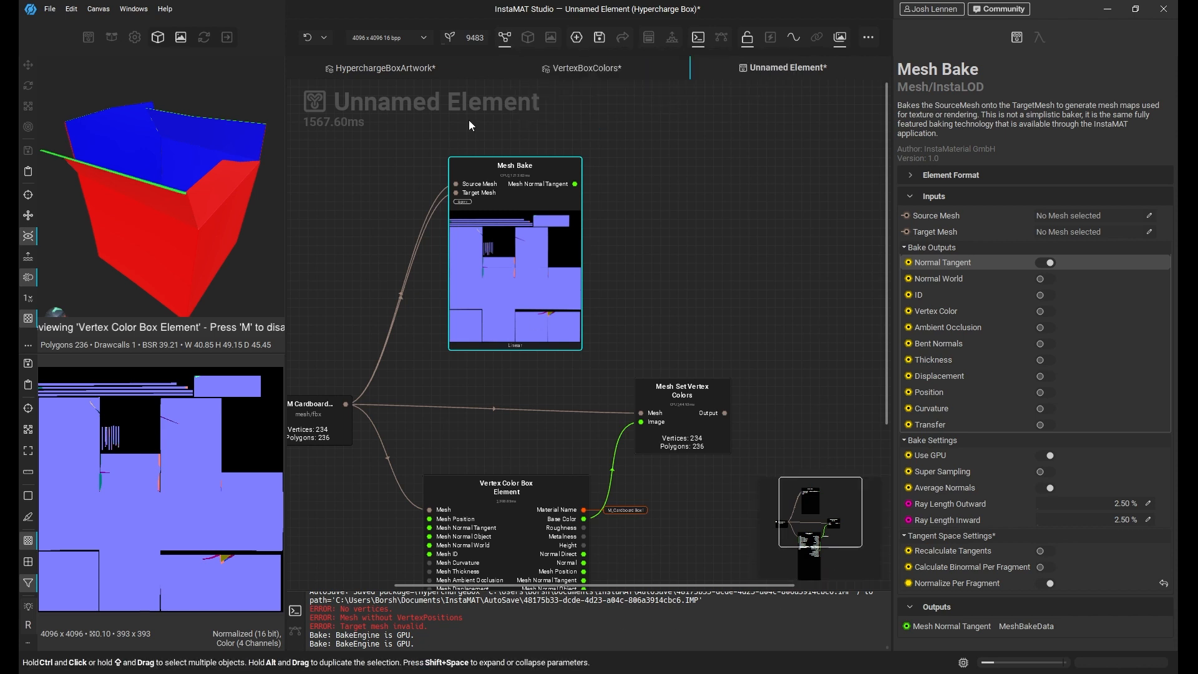
Enlarge the baked Mesh Normal Tangent image and examine the UV island edges closely for baking artifacts.
left_click(528, 38)
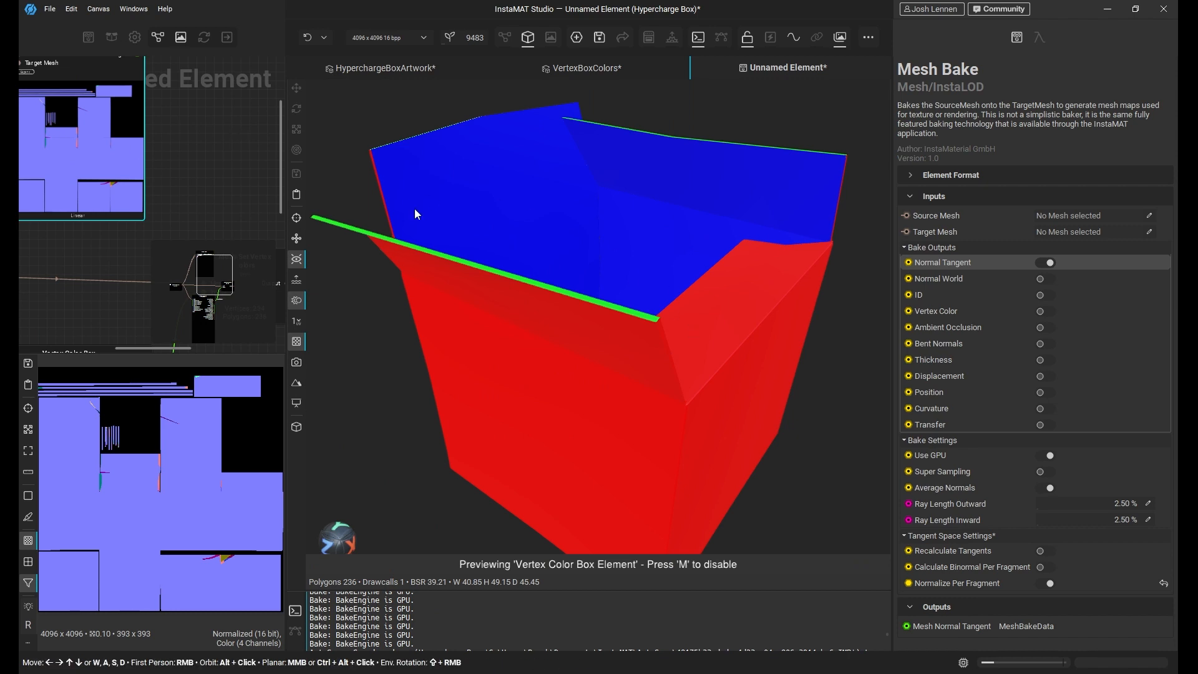
left_click(551, 39)
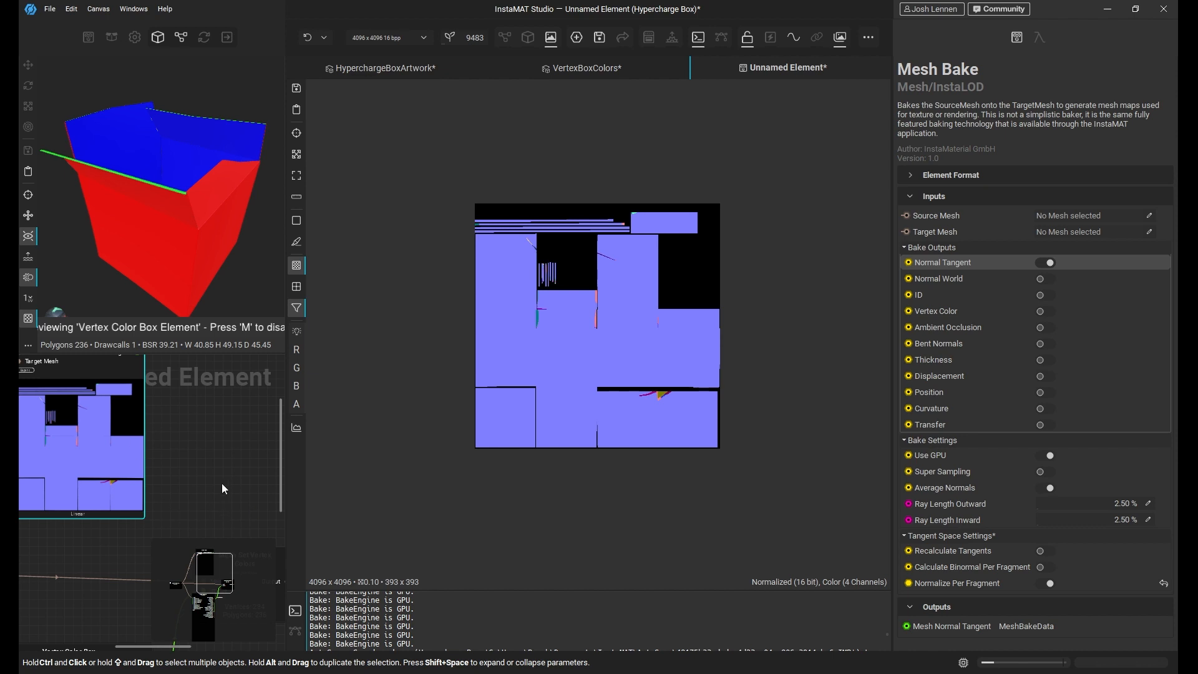
scroll(575, 281, "up", 3)
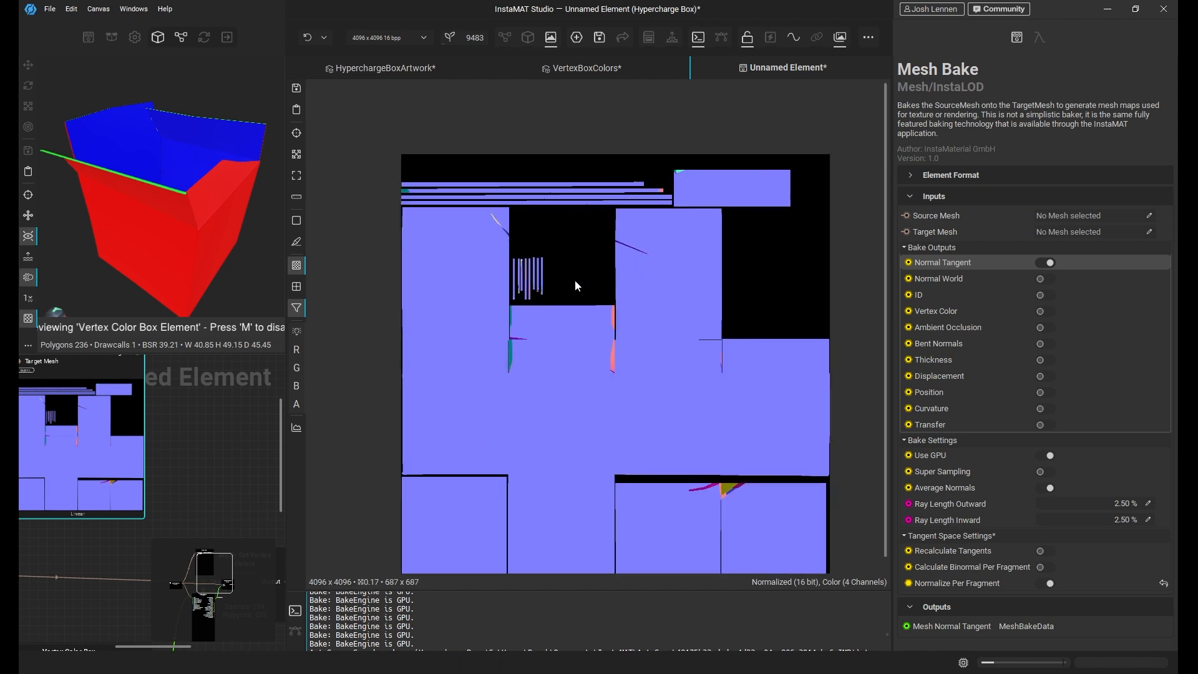
scroll(531, 233, "up", 2)
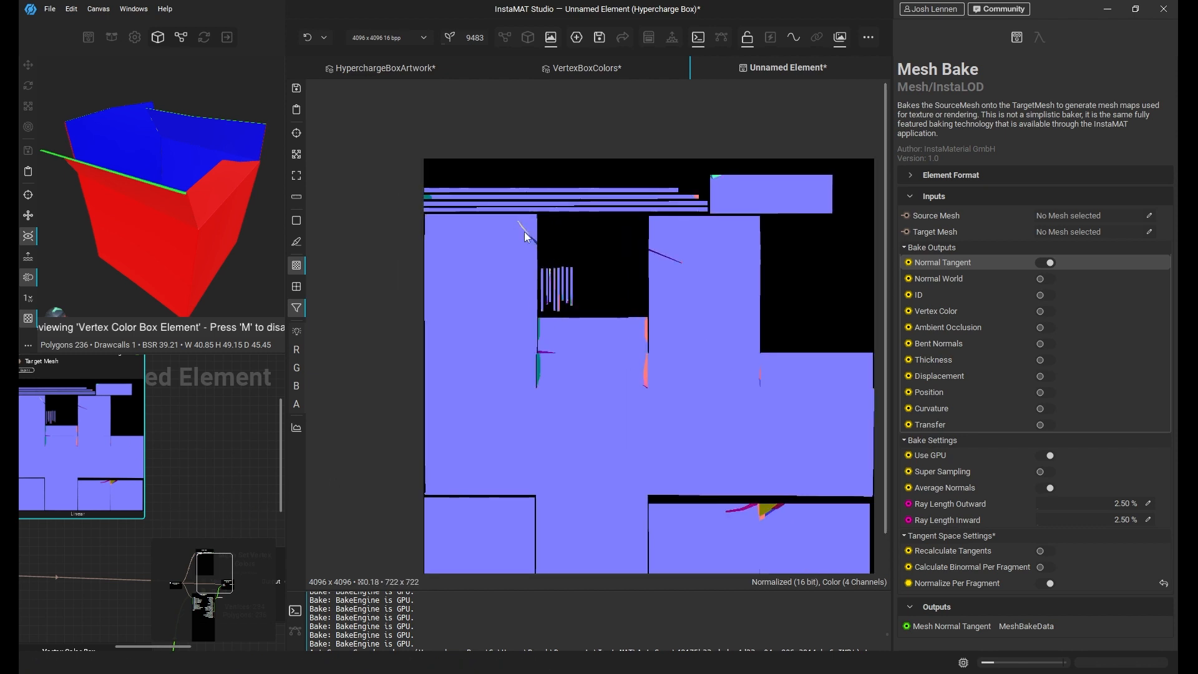
scroll(545, 230, "up", 3)
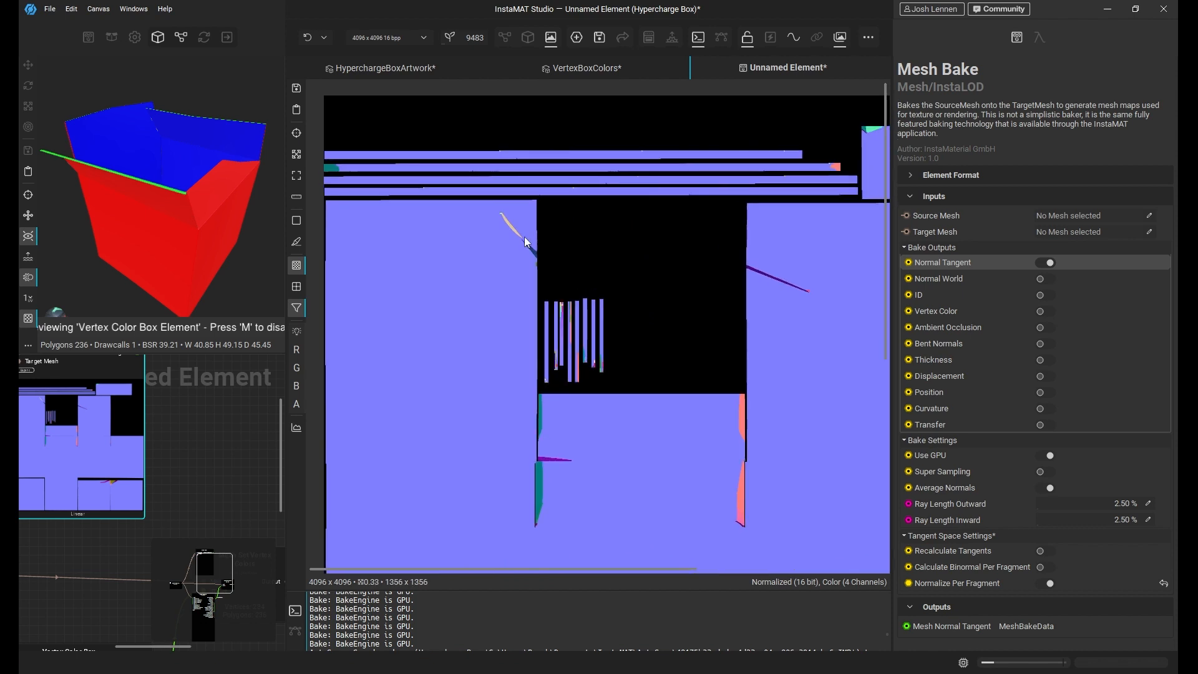
scroll(525, 242, "up", 2)
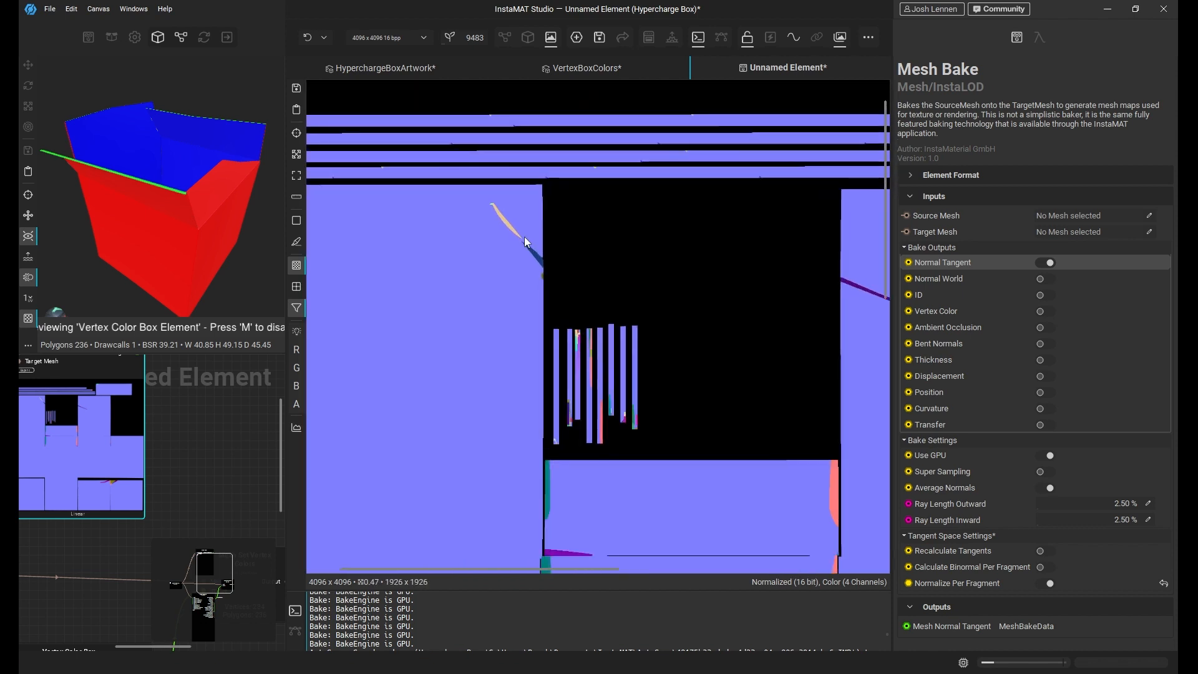
scroll(526, 242, "up", 2)
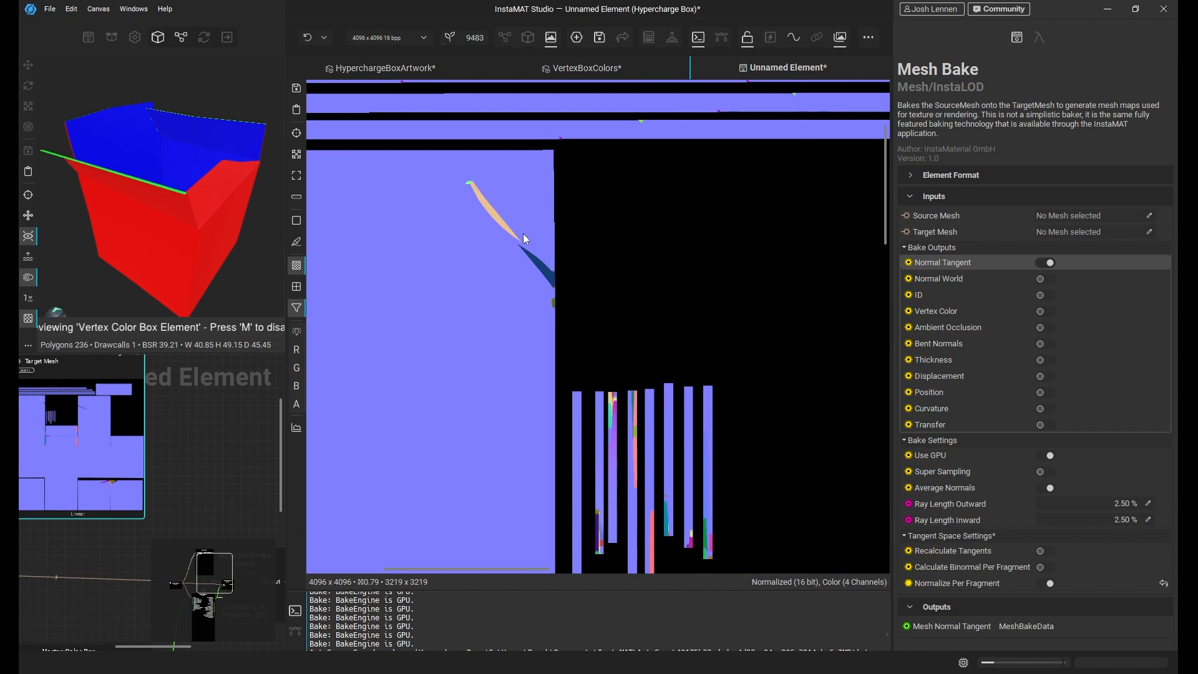
scroll(526, 240, "up", 1)
scroll(534, 252, "down", 3)
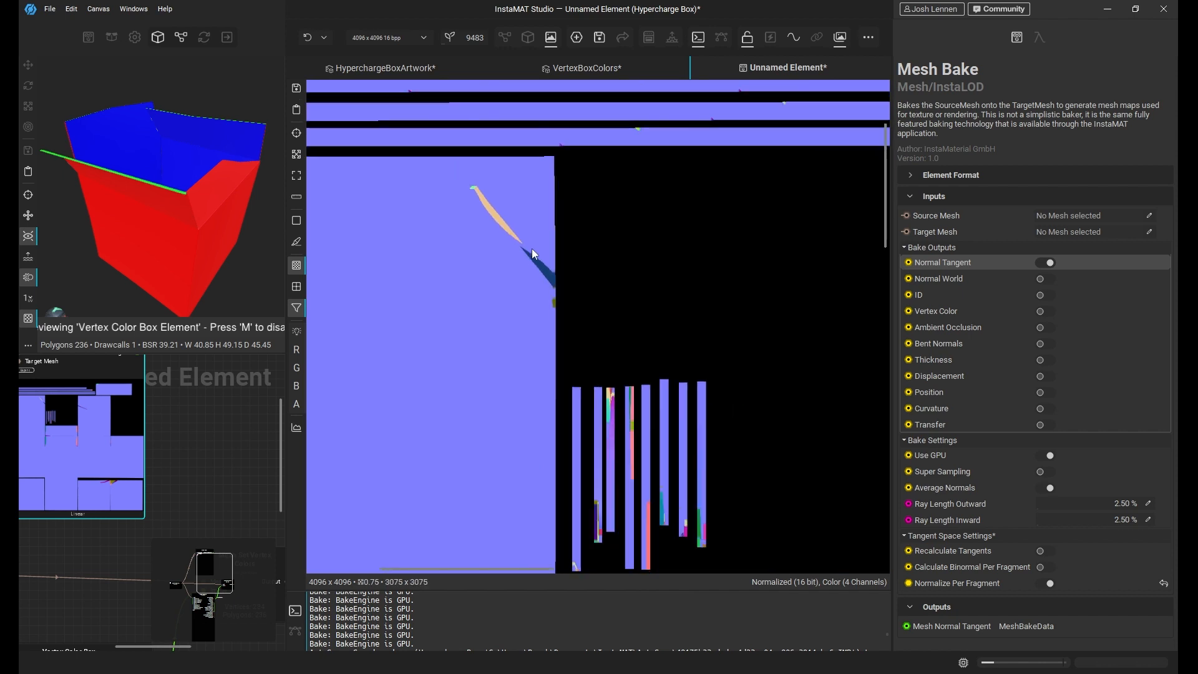
scroll(534, 251, "down", 4)
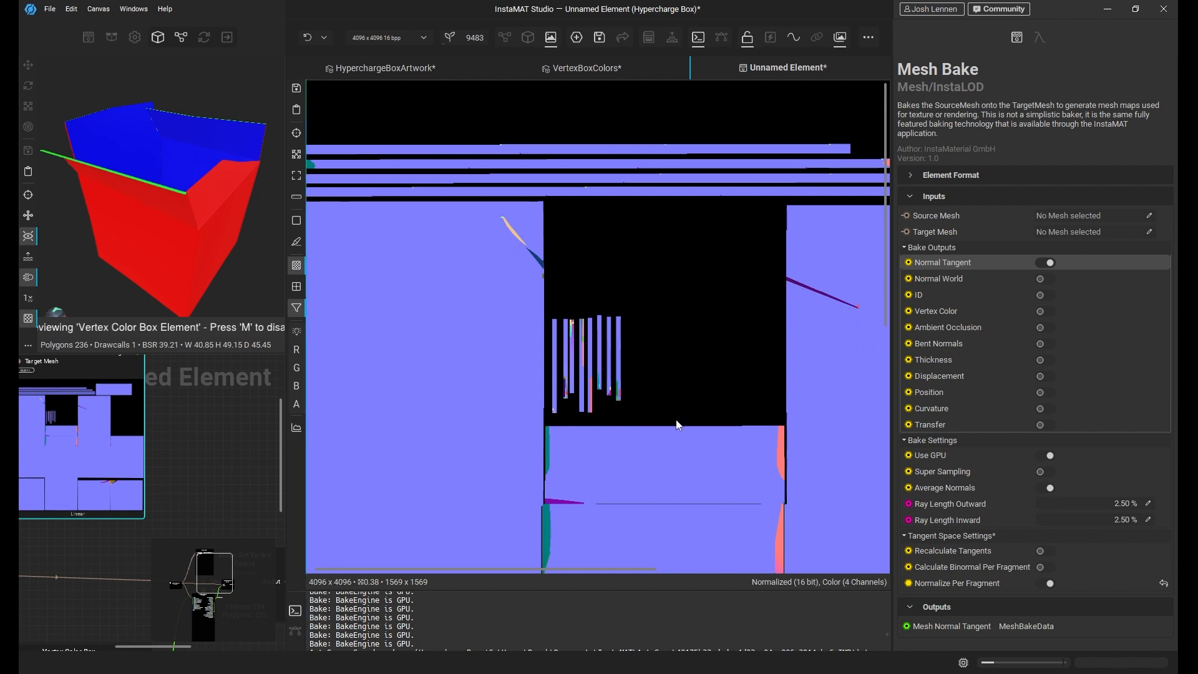
scroll(739, 463, "up", 6)
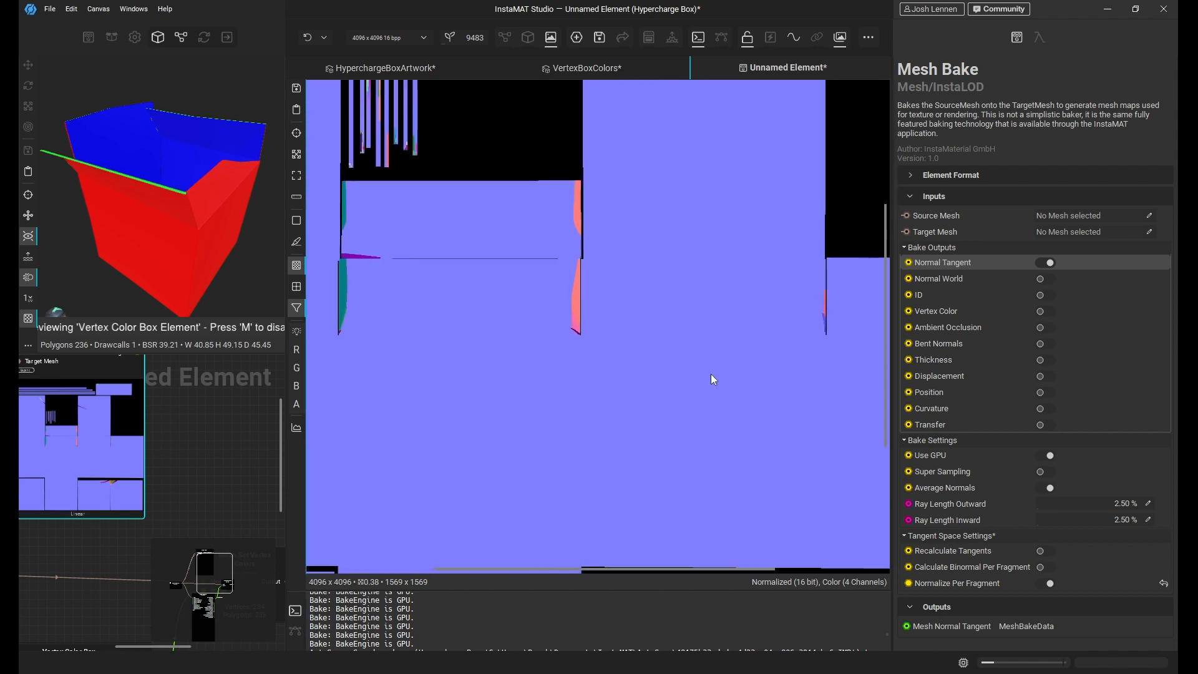
scroll(630, 497, "down", 3)
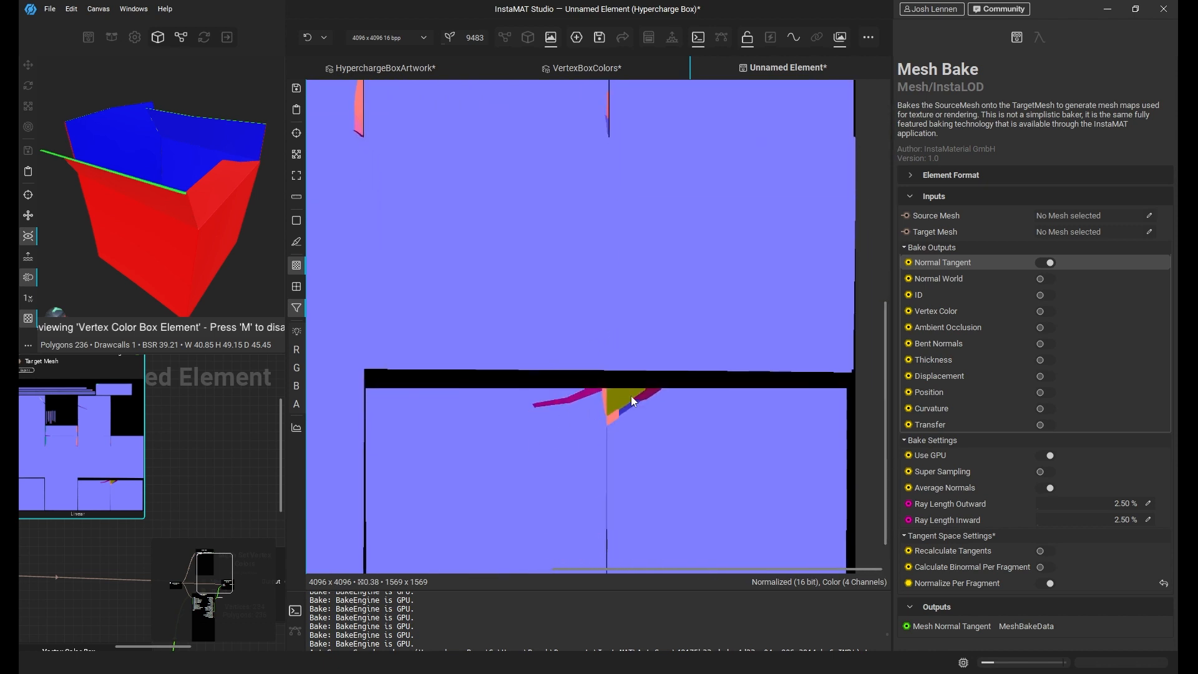
middle_click_drag(644, 413, 546, 375)
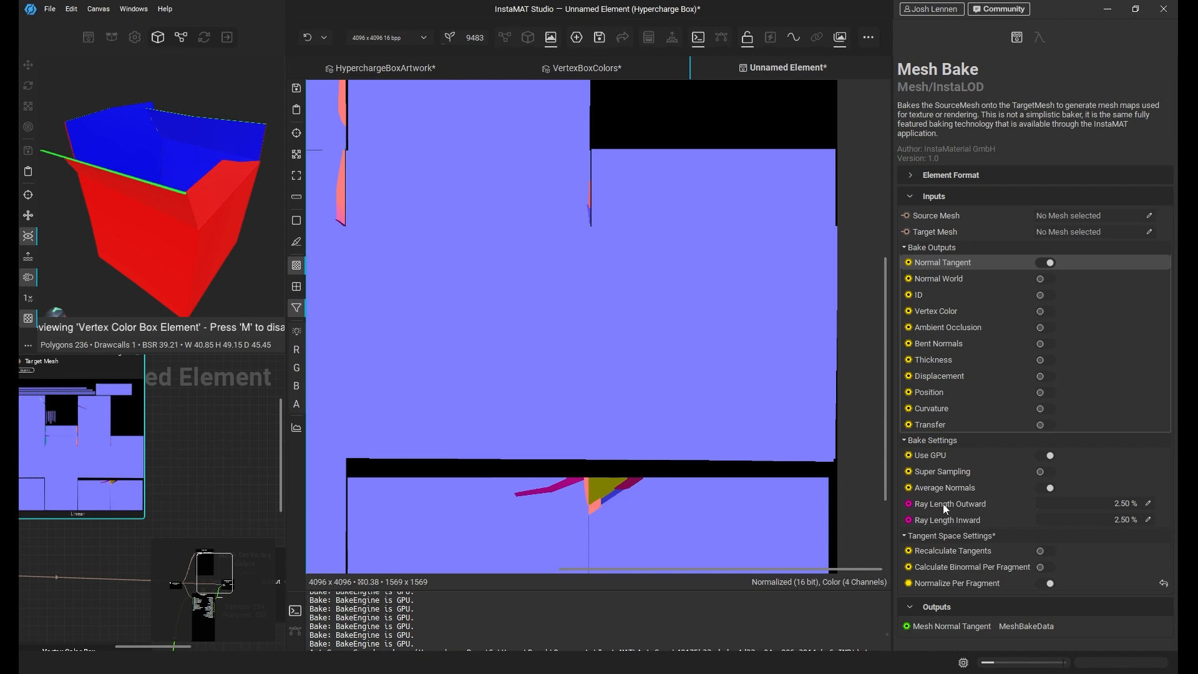
Compare the artifacts along the baked normal map's island edges with the box's inner walls and flap corners in the 3D view.
left_click(967, 506)
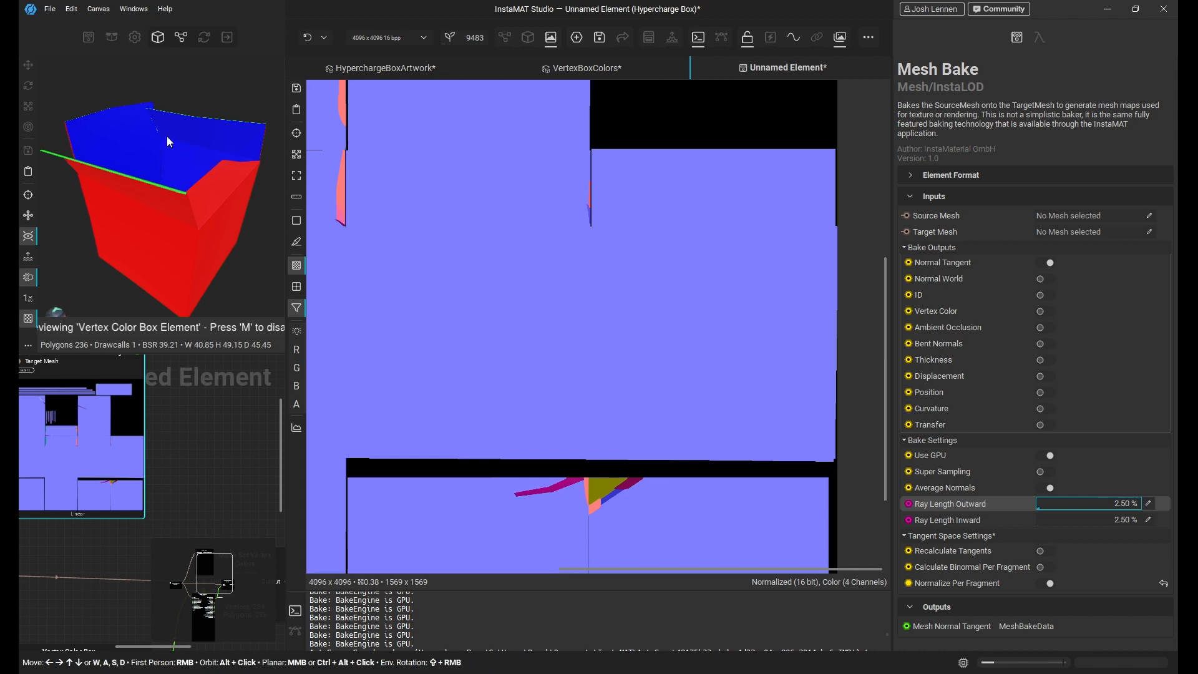
left_click_drag(167, 136, 222, 200)
scroll(152, 142, "up", 3)
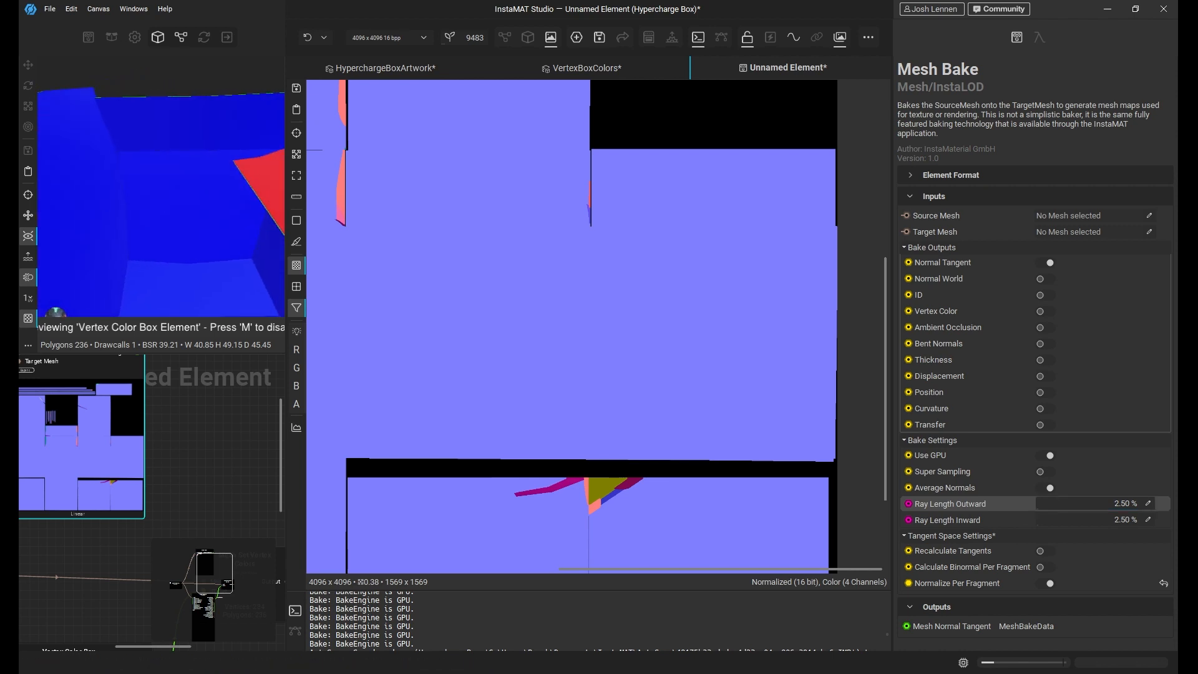
left_click_drag(144, 178, 277, 262)
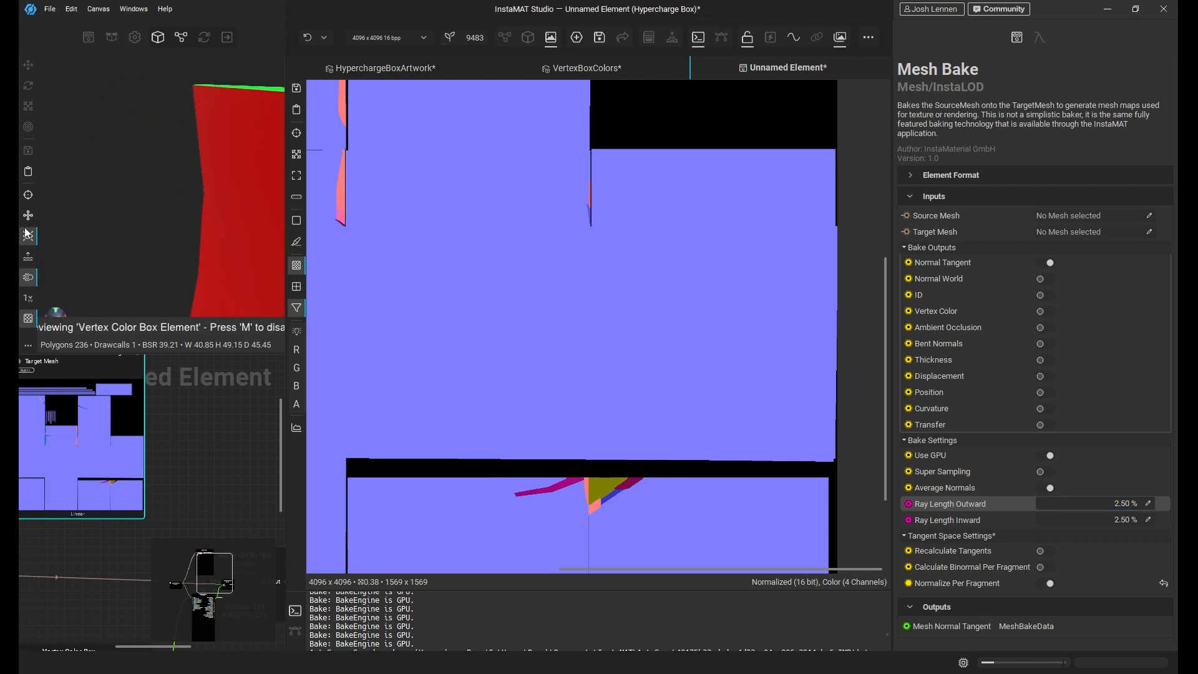
left_click_drag(185, 179, 148, 204)
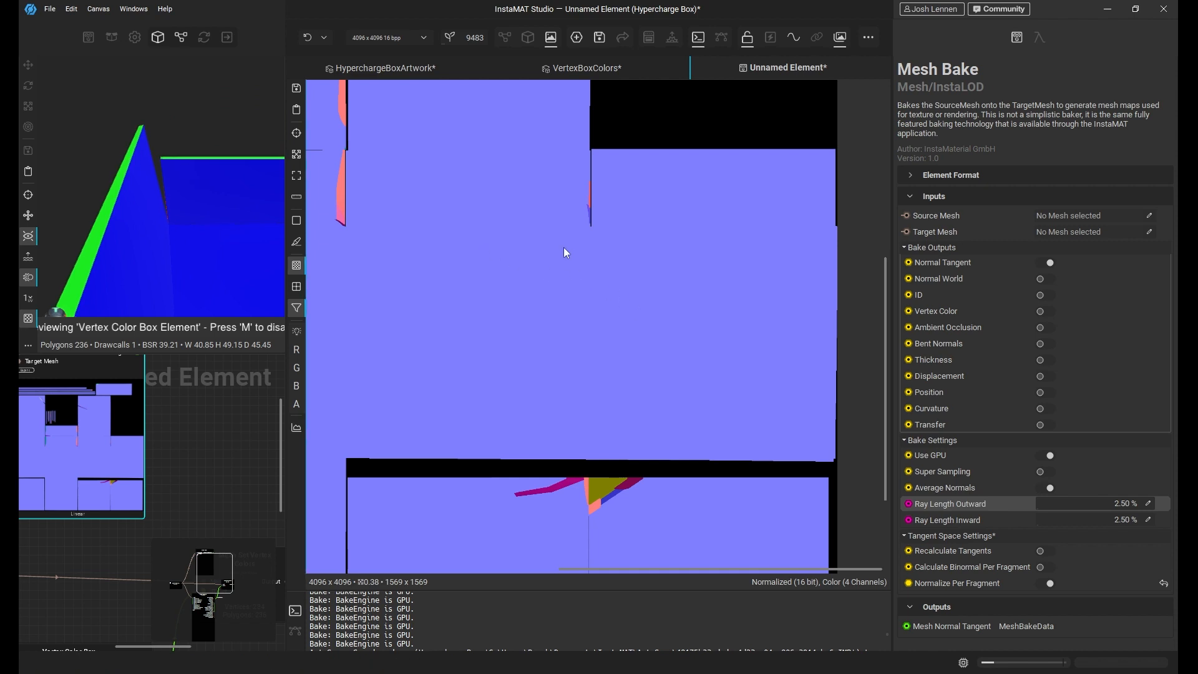
scroll(567, 253, "up", 1)
scroll(641, 295, "up", 10)
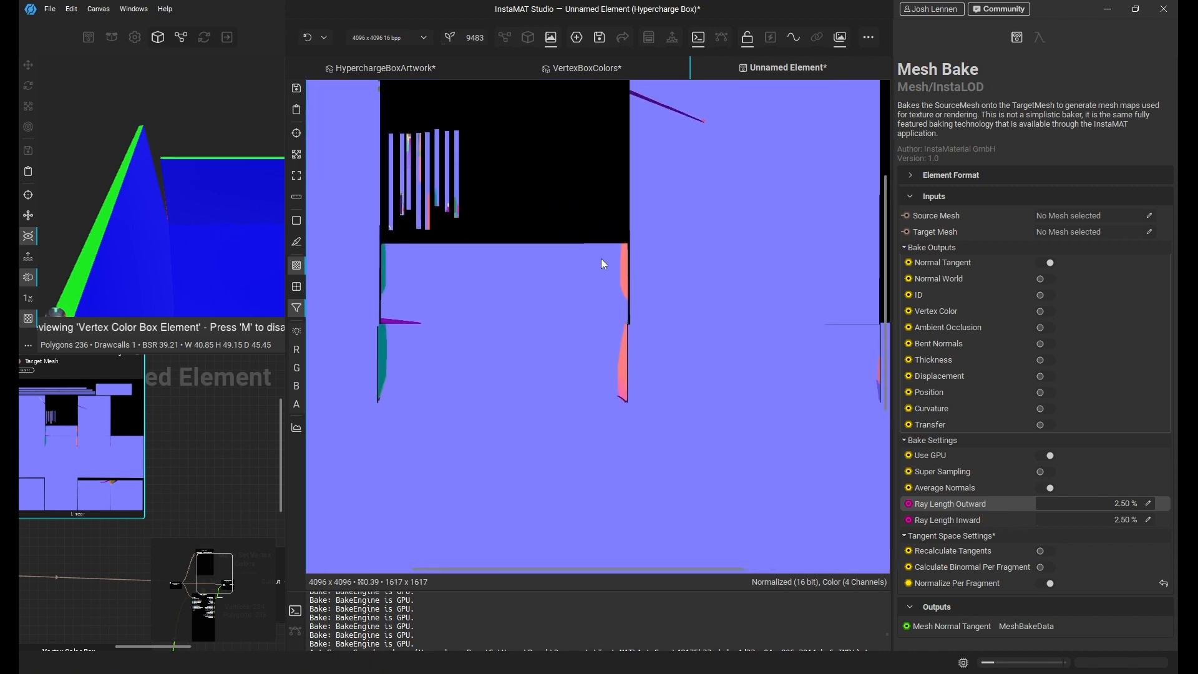
scroll(511, 229, "up", 3)
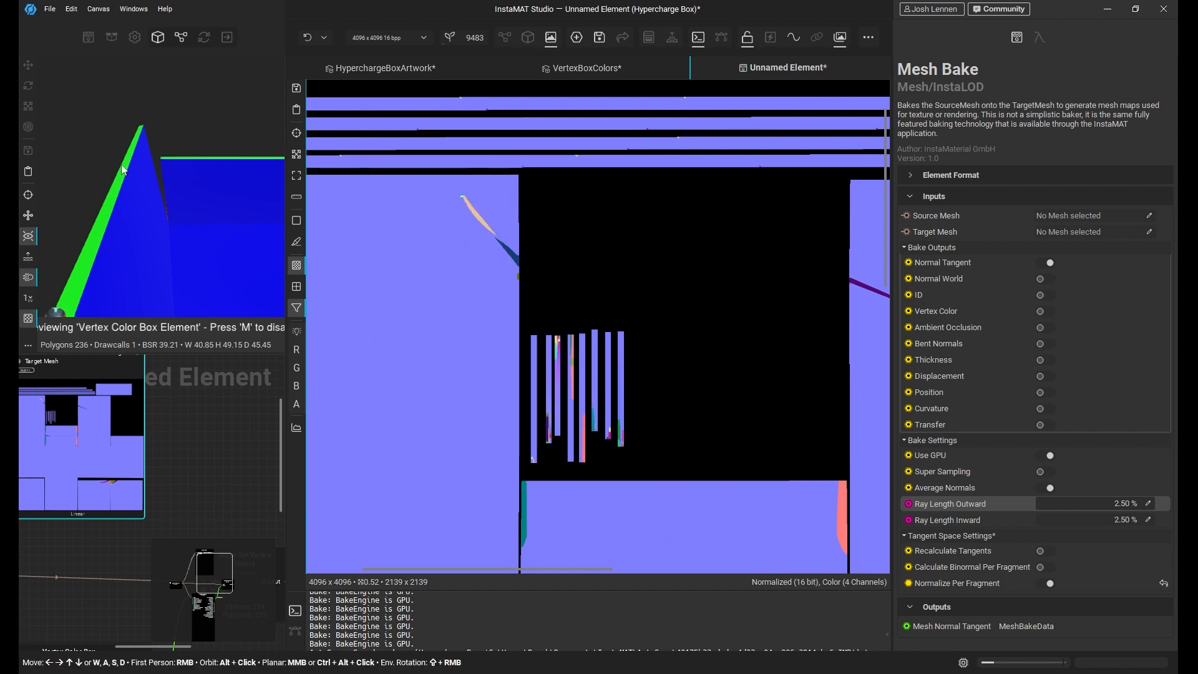
right_click_drag(164, 183, 191, 153)
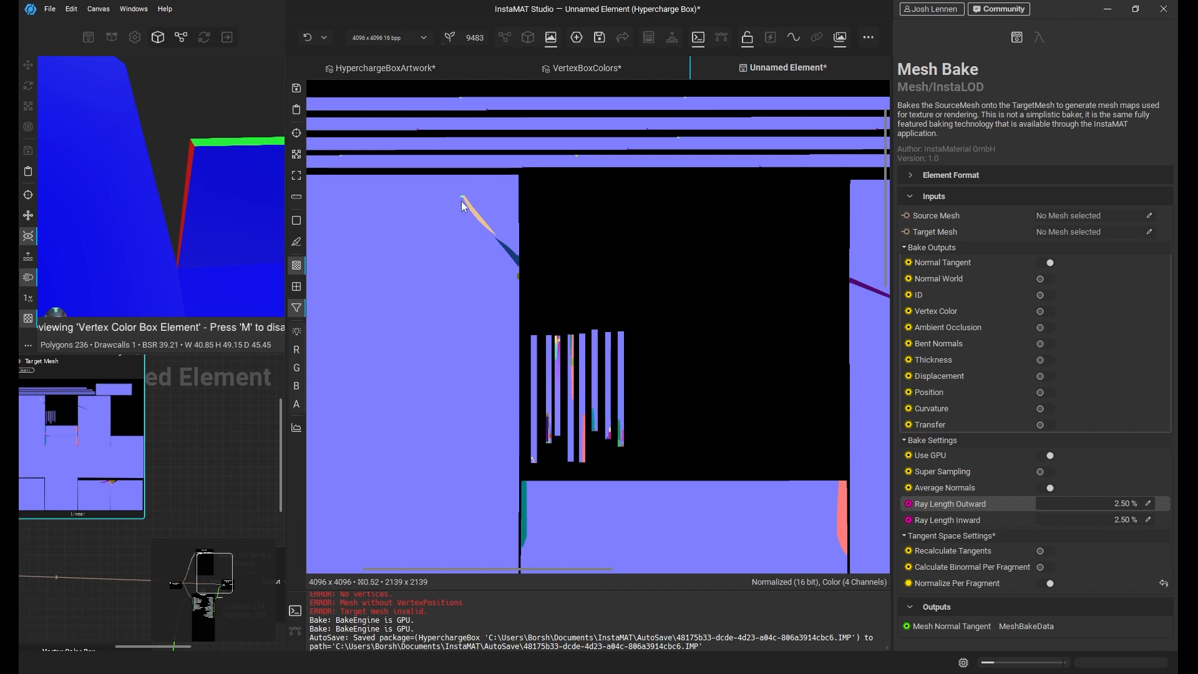
Set both Ray Length Outward and Ray Length Inward of the Mesh Bake node to 0.25 %.
left_click(1149, 504)
type("0.25")
key("Return")
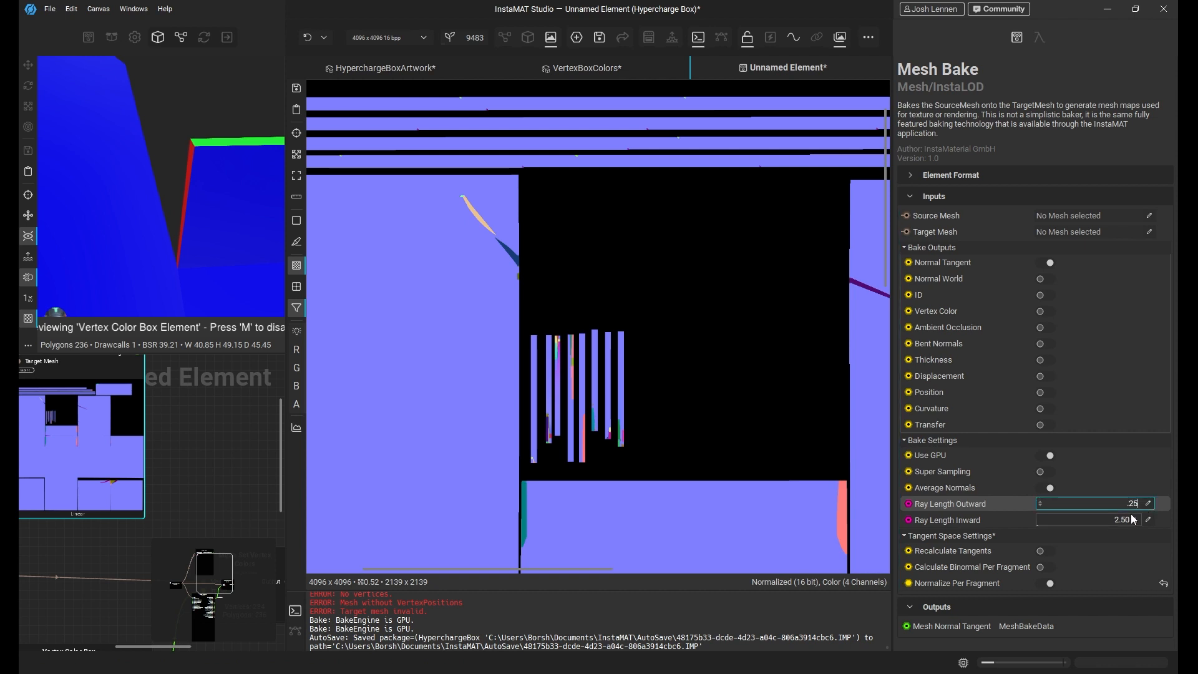
left_click(1148, 520)
type("0.25")
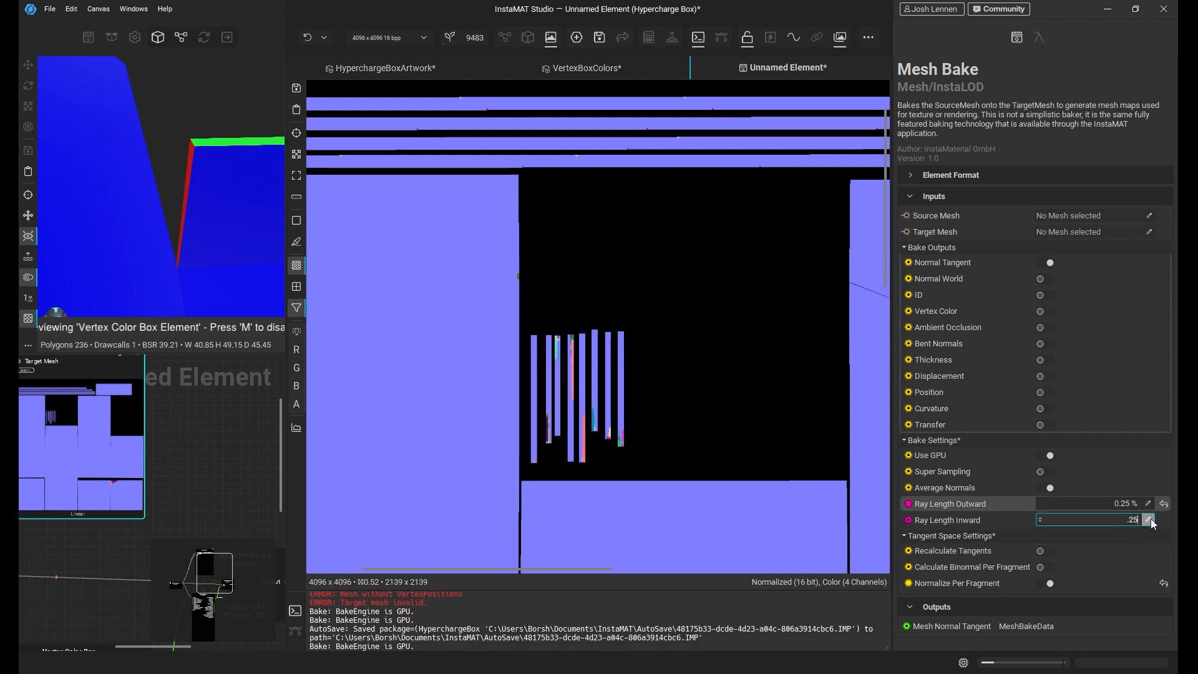
key("Return")
Examine the rebaked normal map for remaining artifacts and compare it with the inside of the box.
mouse_move(137, 231)
left_mouse_down("alt")
mouse_move(206, 212)
mouse_move(178, 209)
left_mouse_up("alt")
scroll(699, 363, "down", 4)
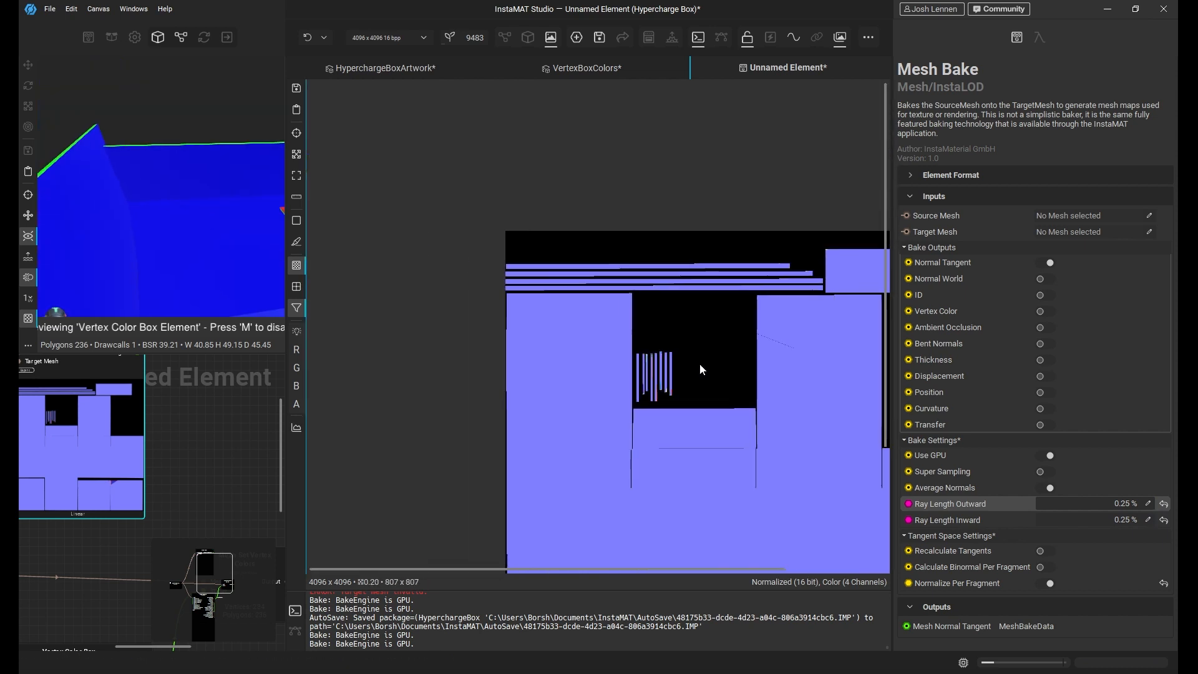
scroll(852, 471, "down", 2)
middle_click_drag(852, 471, 644, 344)
middle_click_drag(634, 414, 635, 391)
scroll(516, 334, "up", 1)
middle_click_drag(553, 310, 560, 325)
scroll(129, 141, "down", 3)
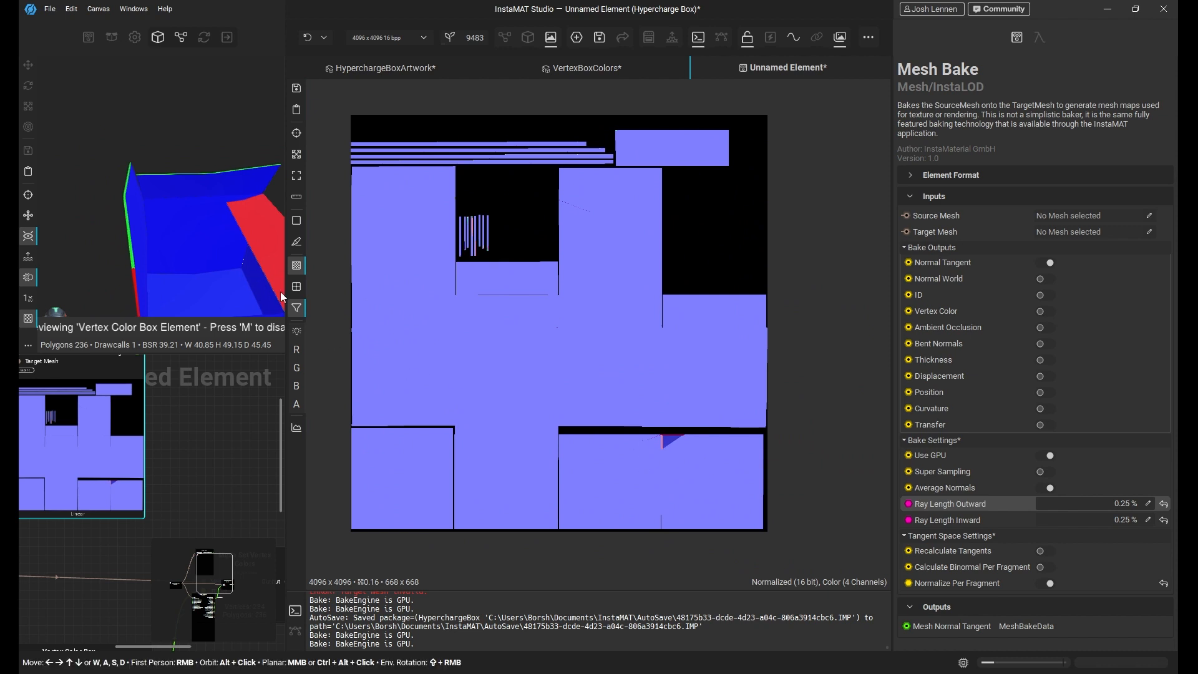
middle_click_drag(649, 442, 685, 464)
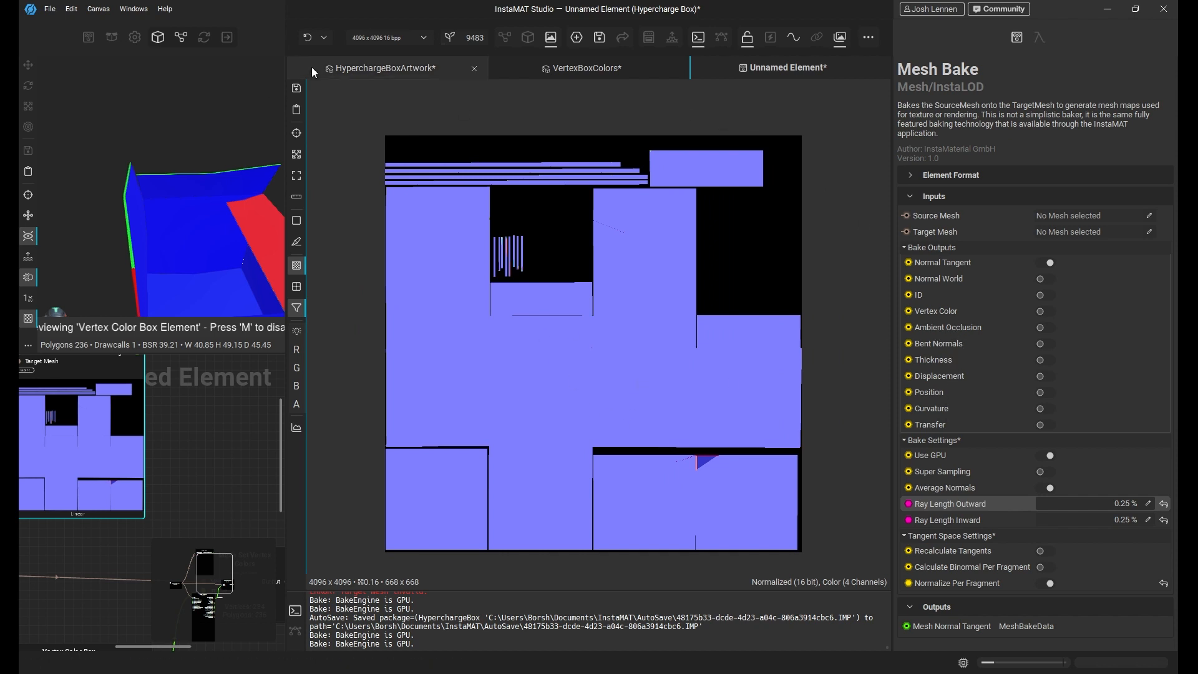
Return to the node graph, enable the Ambient Occlusion bake output on the Mesh Bake node and view its Mesh Ambient Occlusion image.
left_click(504, 38)
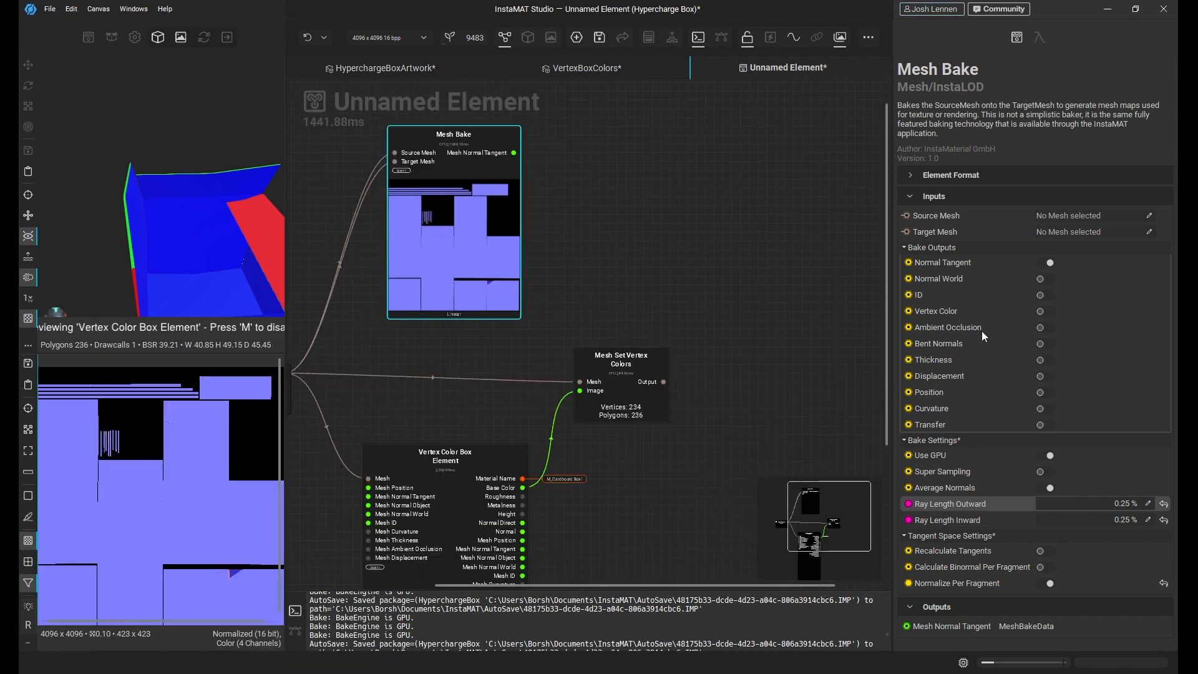
left_click(1044, 329)
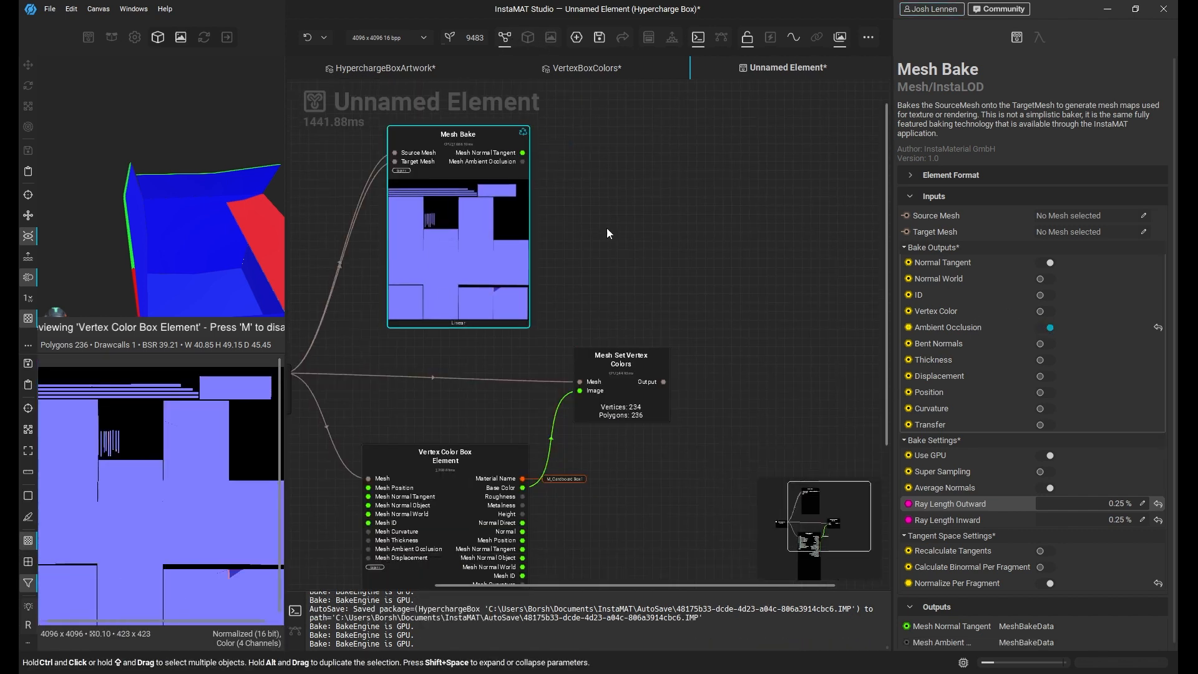
scroll(484, 226, "down", 3)
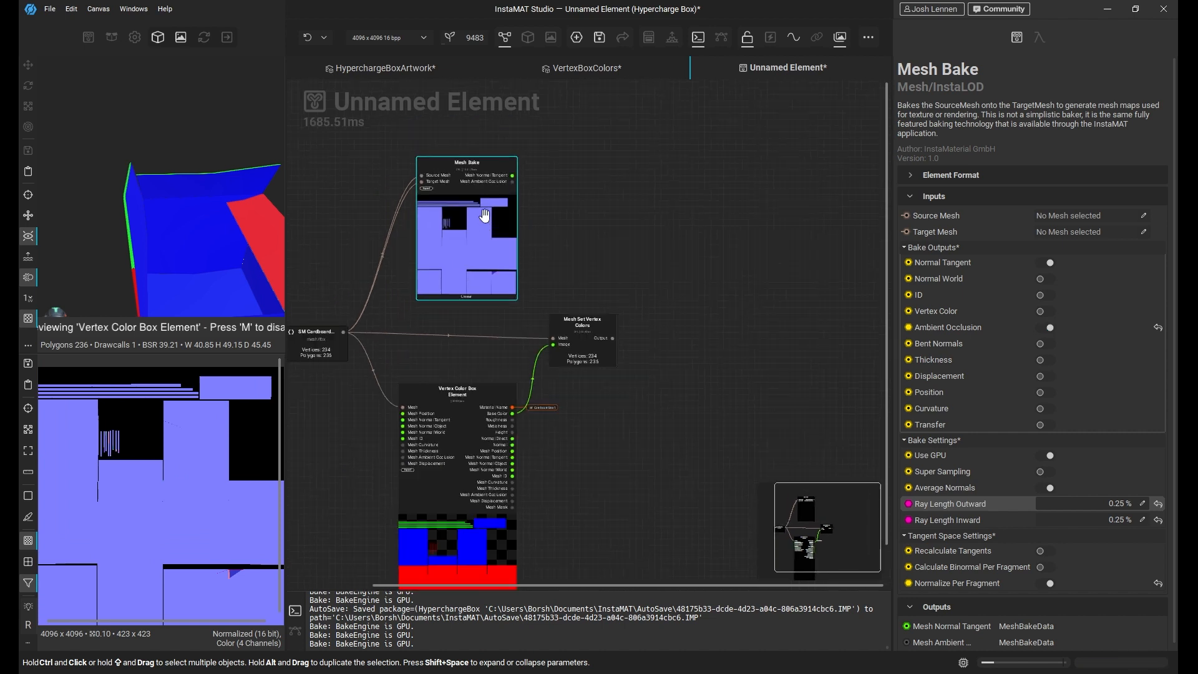
scroll(465, 176, "up", 3)
scroll(473, 182, "up", 2)
right_click(505, 187)
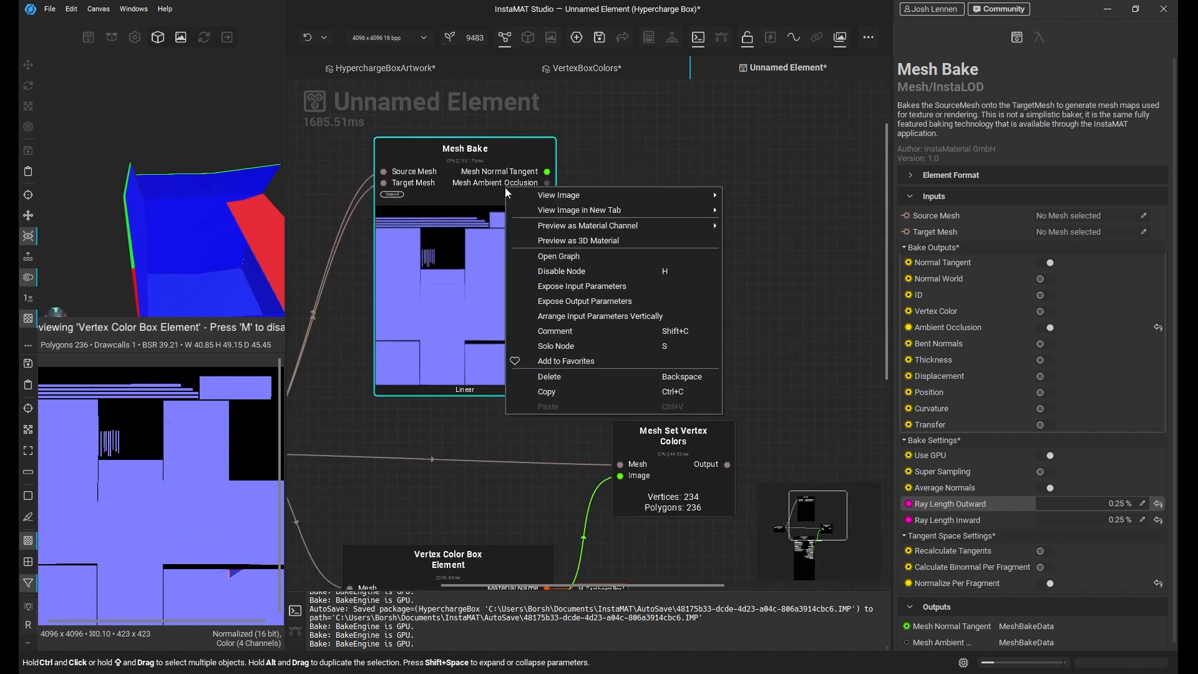
mouse_move(586, 199)
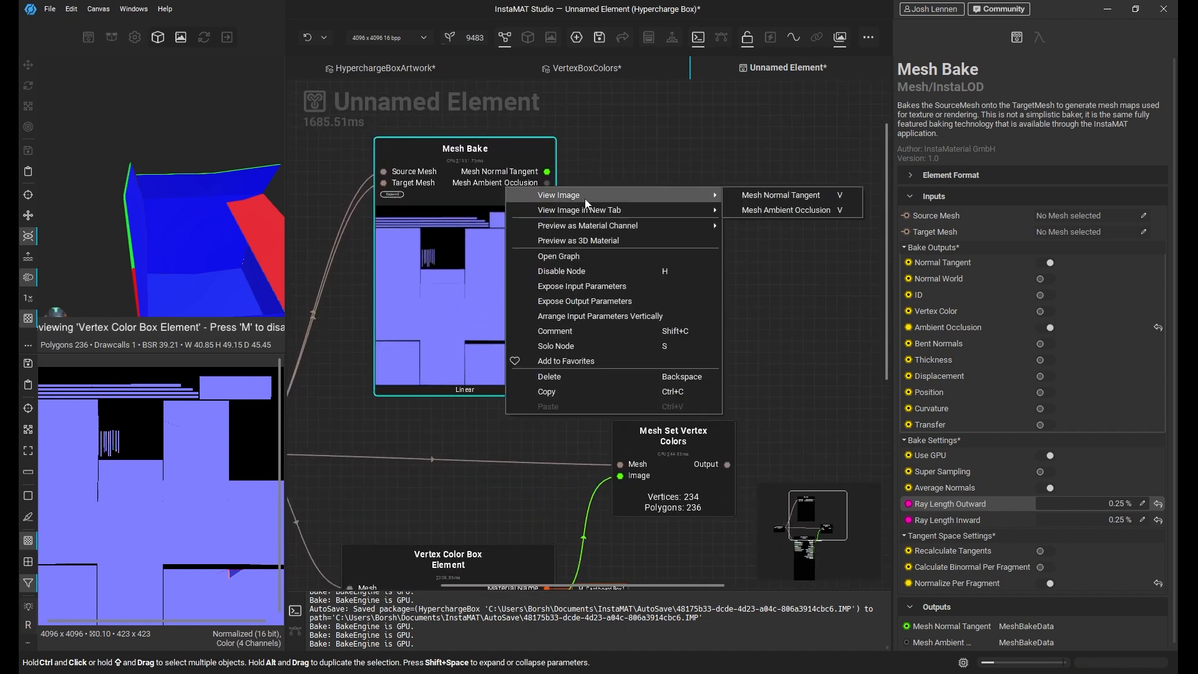
left_click(820, 211)
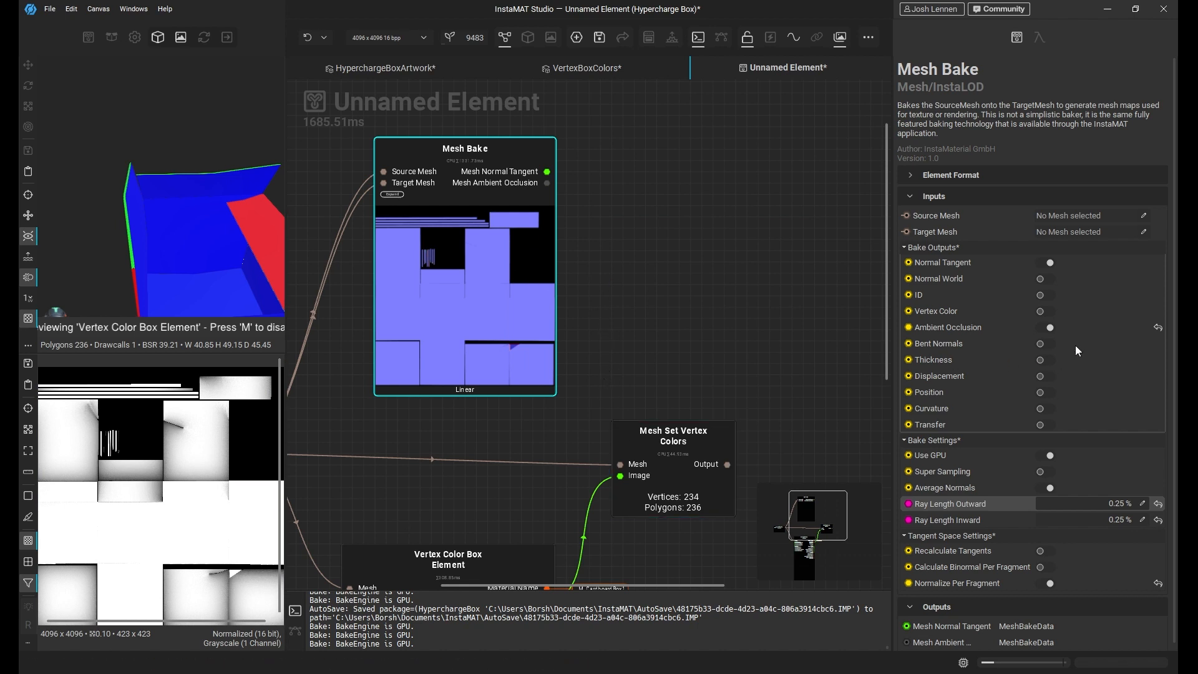
Enable the Curvature bake output on the Mesh Bake node and view its Mesh Curvature image.
left_click(1050, 409)
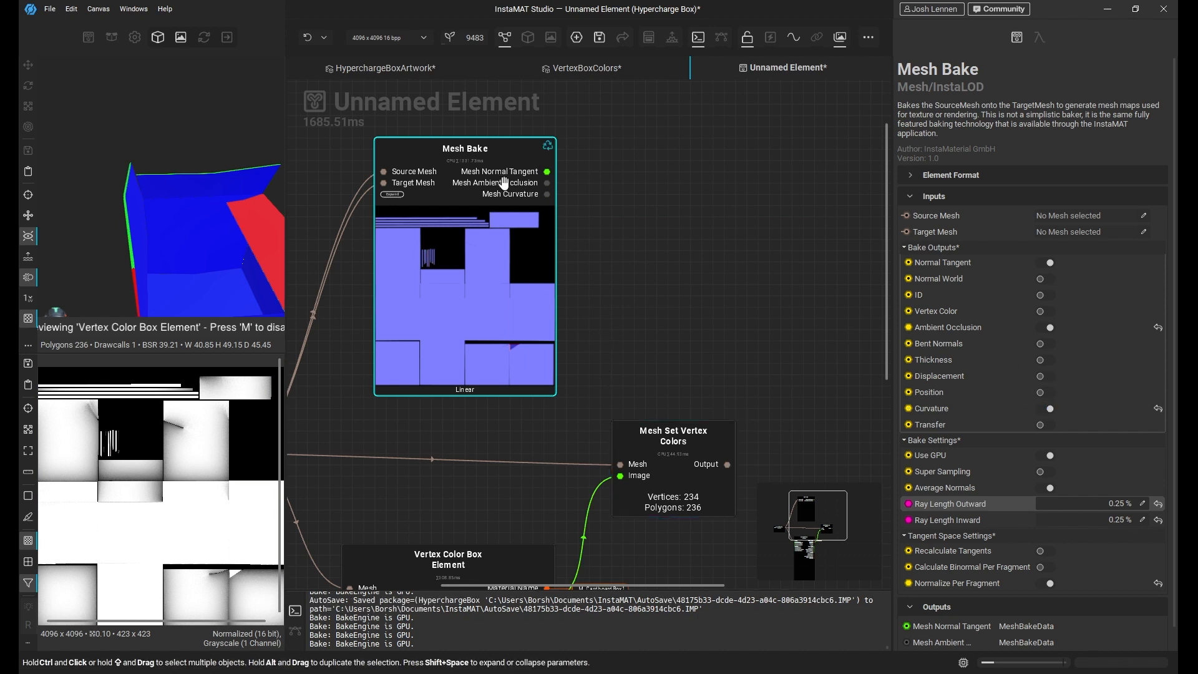
right_click(559, 187)
mouse_move(582, 191)
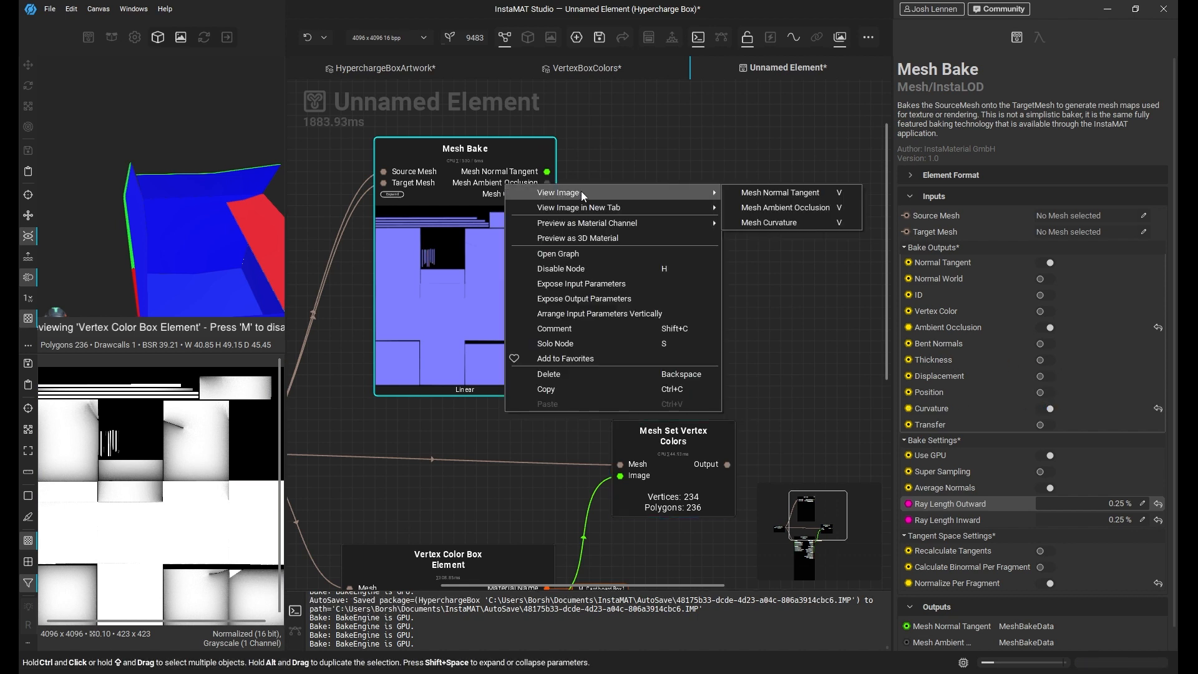
left_click(786, 223)
Show the whole vertex-colored box in the 3D view and select the Mesh Set Vertex Colors node in the graph.
left_click_drag(506, 291, 497, 327)
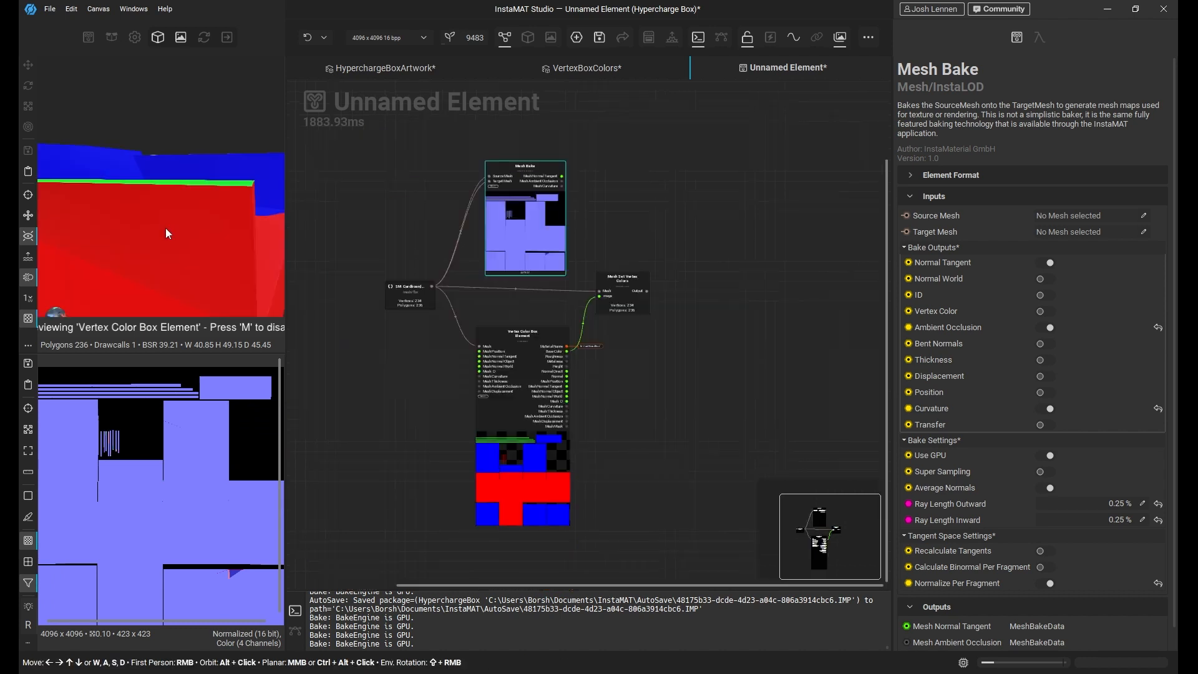
scroll(166, 229, "down", 3)
middle_click_drag(166, 221, 146, 178)
scroll(133, 171, "down", 2)
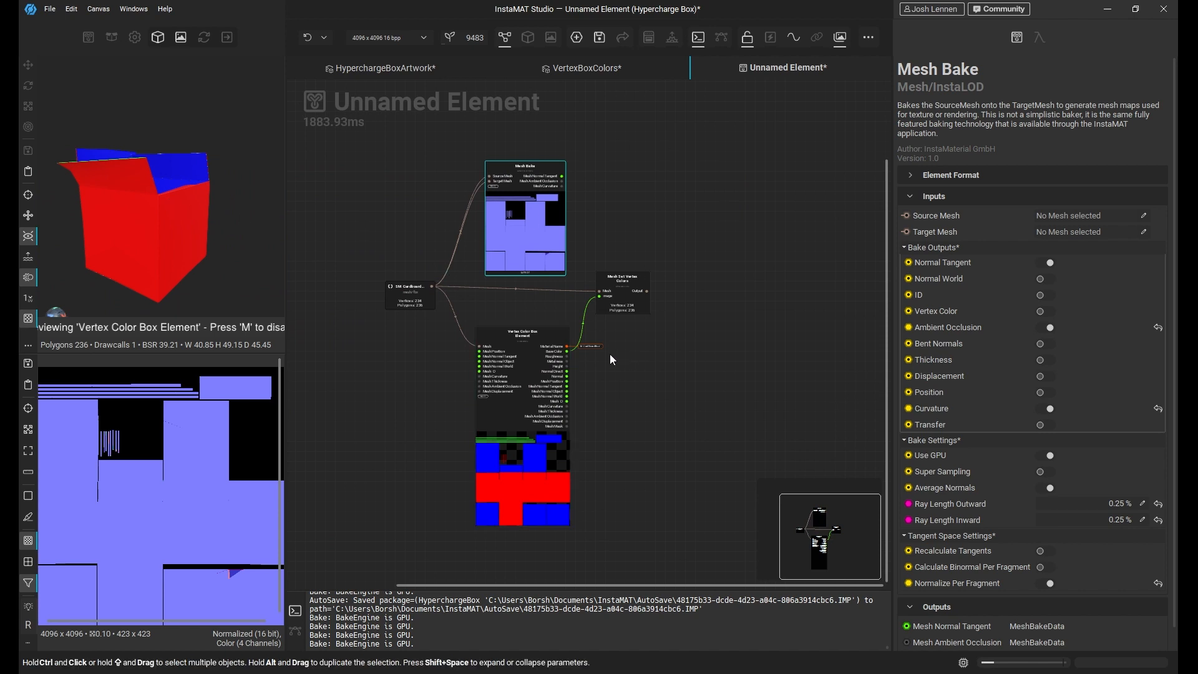
left_click(541, 339)
left_click(622, 288)
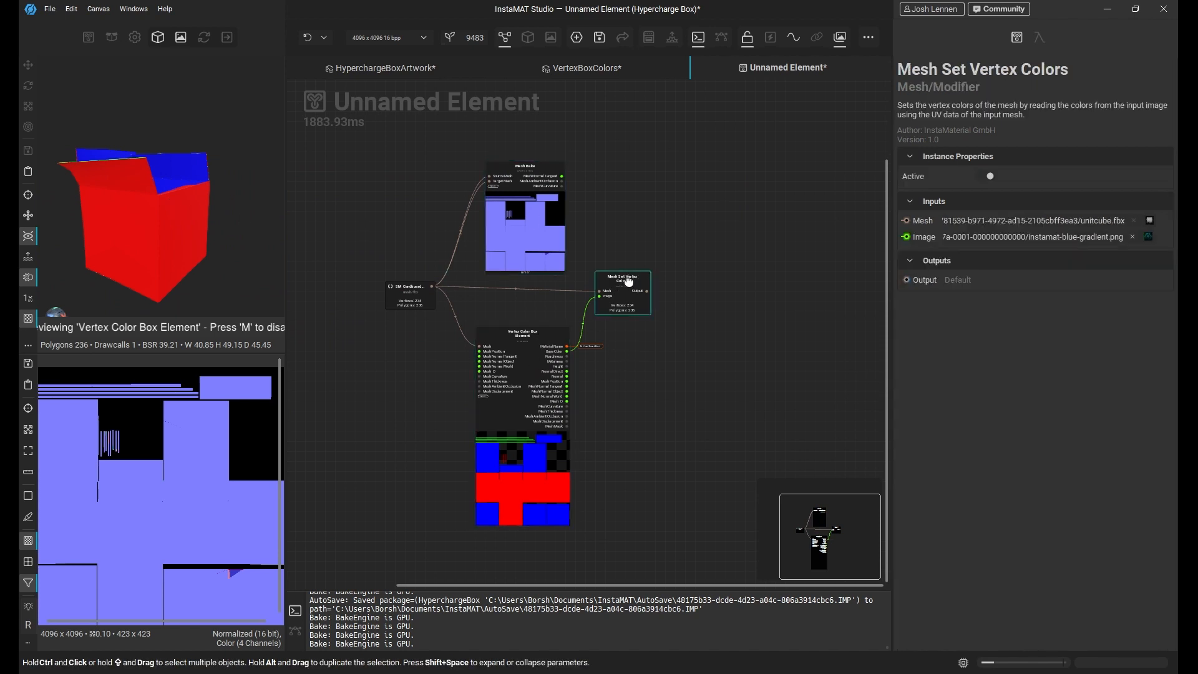
middle_click_drag(653, 185, 574, 190)
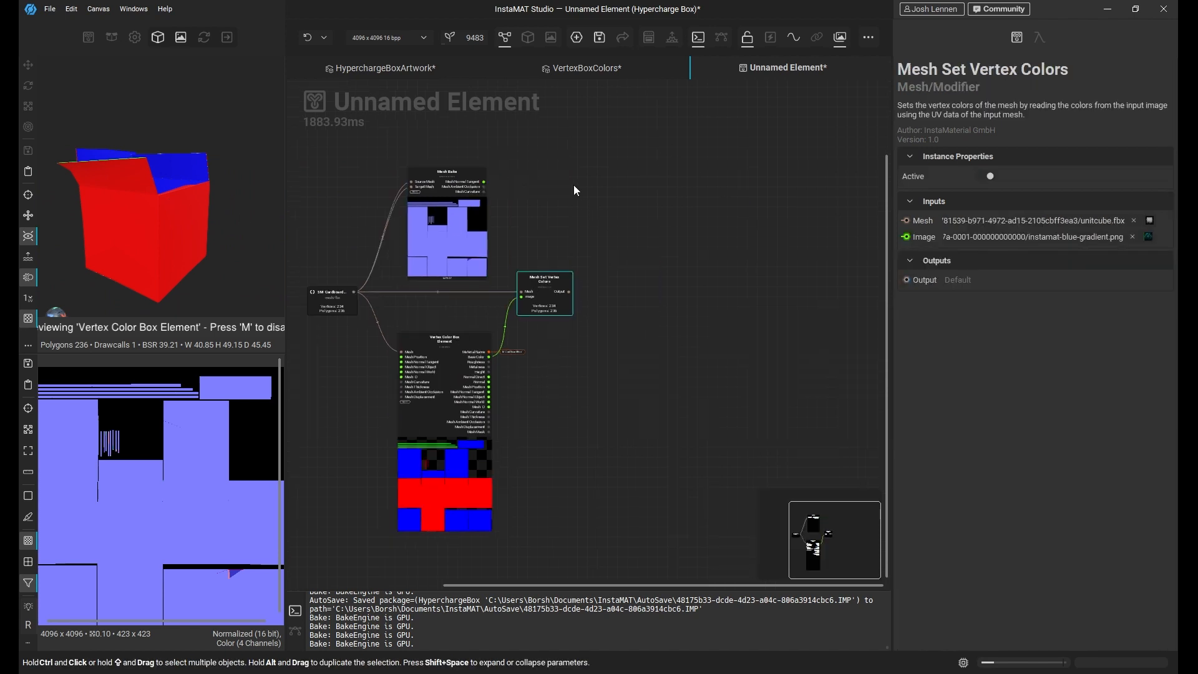
Inspect the printed artwork on the sides of the box in the HyperchargeBoxArtwork project and return to the unnamed element graph.
left_click(395, 66)
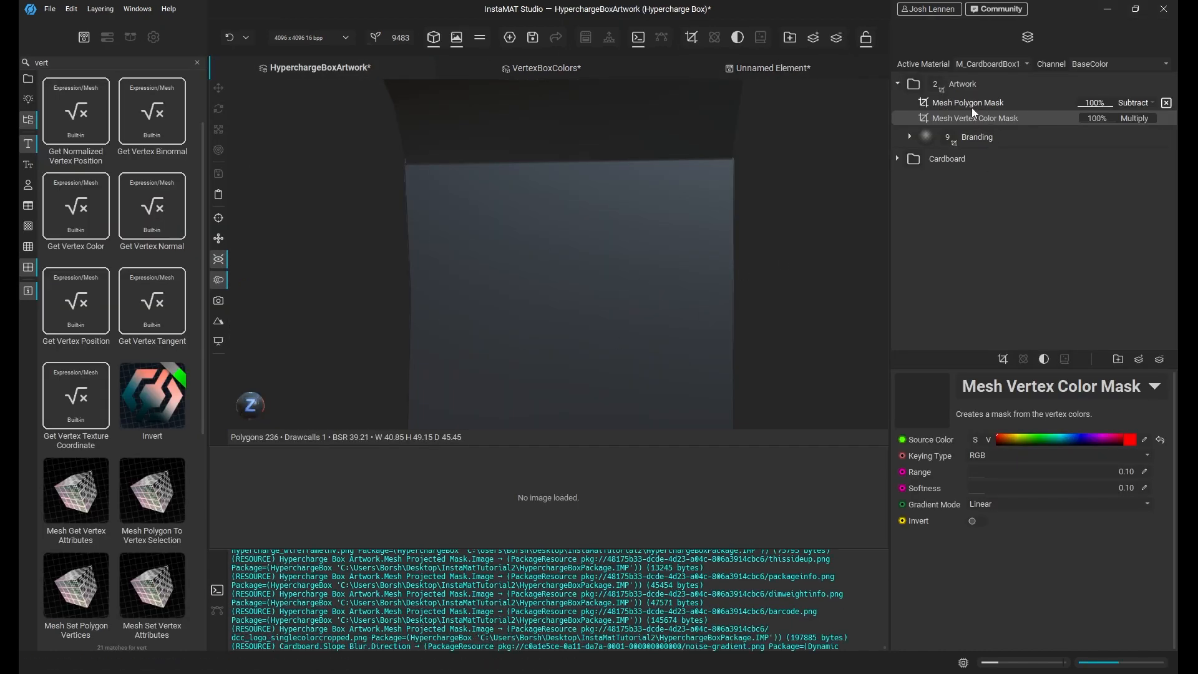
left_click_drag(718, 315, 529, 153, "alt")
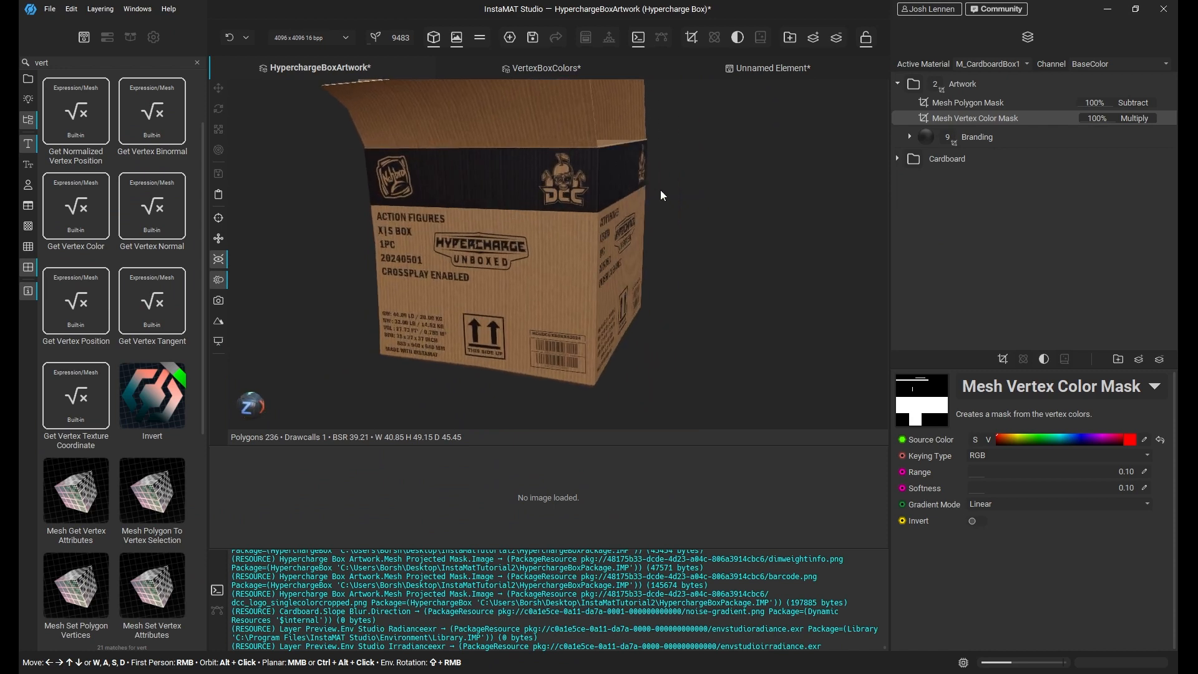
left_click_drag(661, 195, 541, 198, "alt")
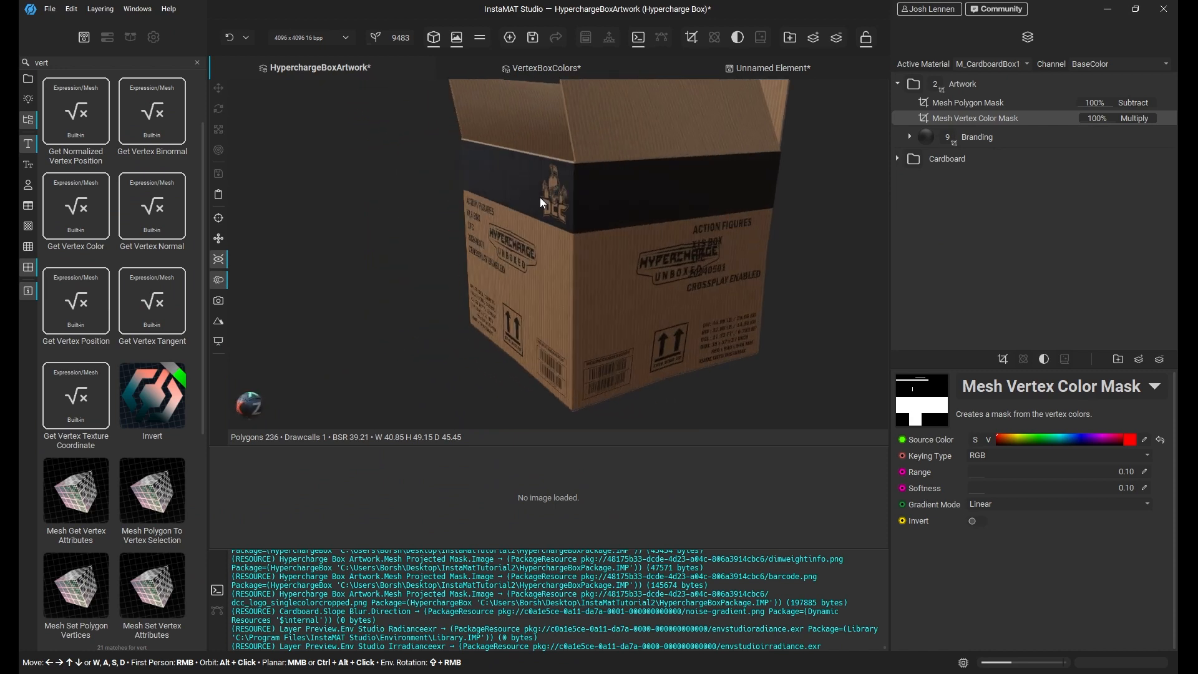
mouse_move(724, 199)
left_mouse_down("alt")
mouse_move(593, 193)
mouse_move(661, 246)
mouse_move(813, 224)
mouse_move(712, 219)
left_mouse_up("alt")
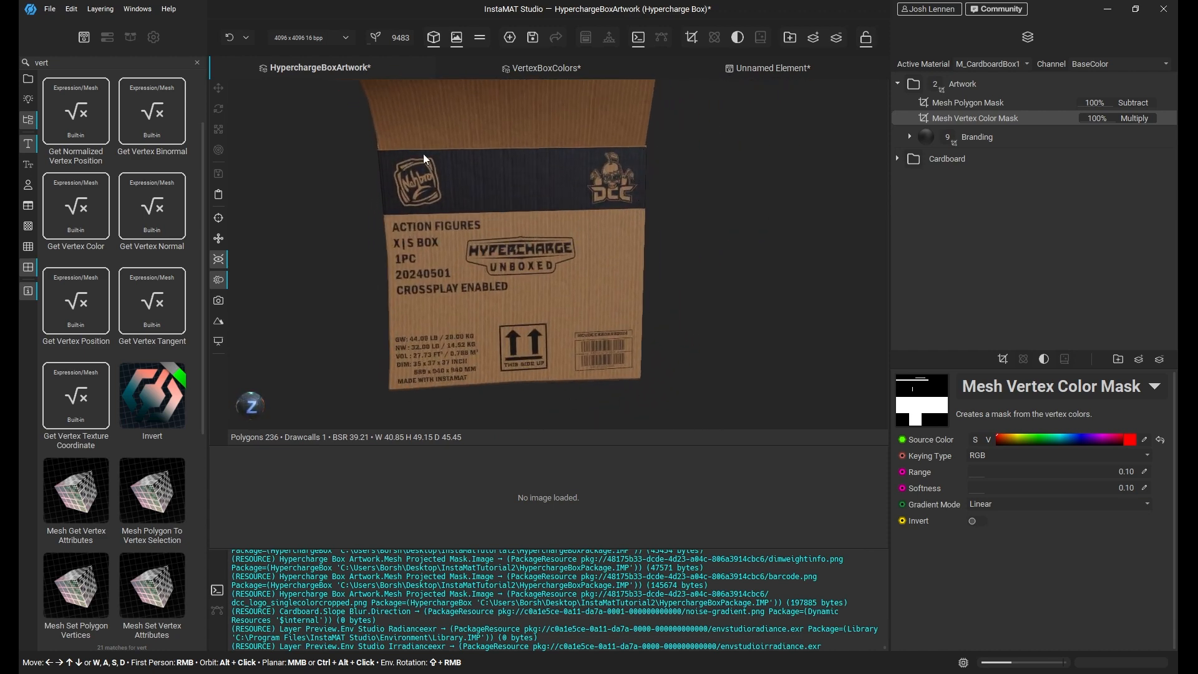
left_click_drag(632, 164, 618, 209, "alt")
left_click_drag(647, 249, 701, 261, "alt")
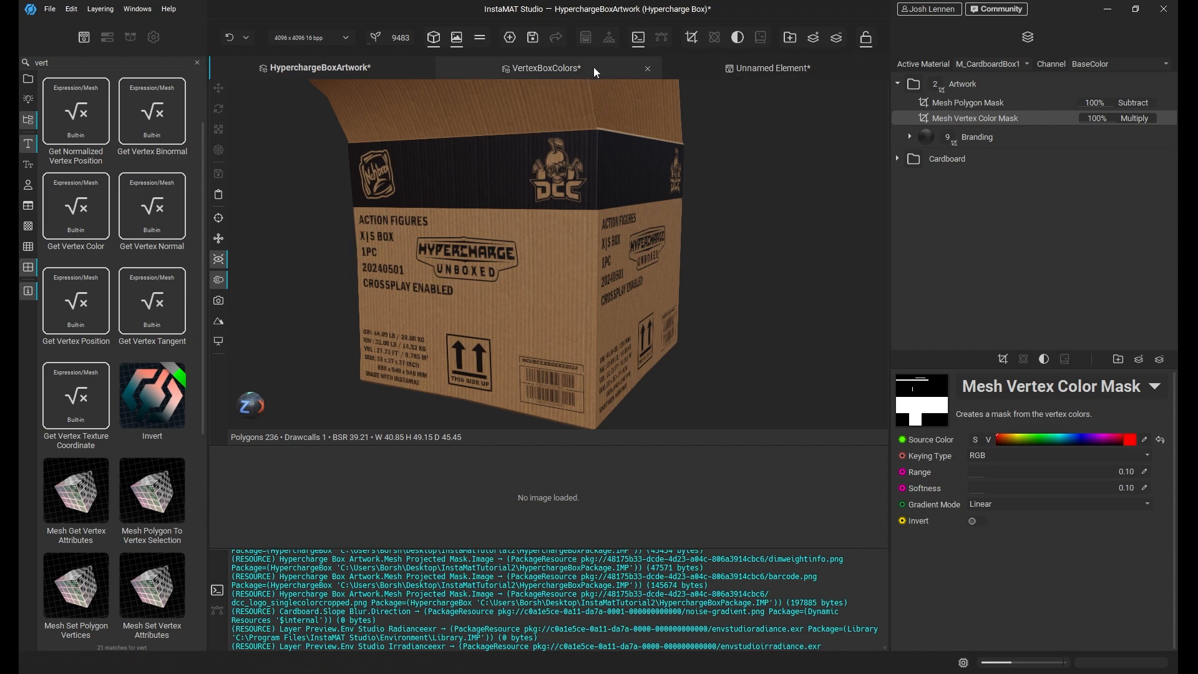
left_click(753, 70)
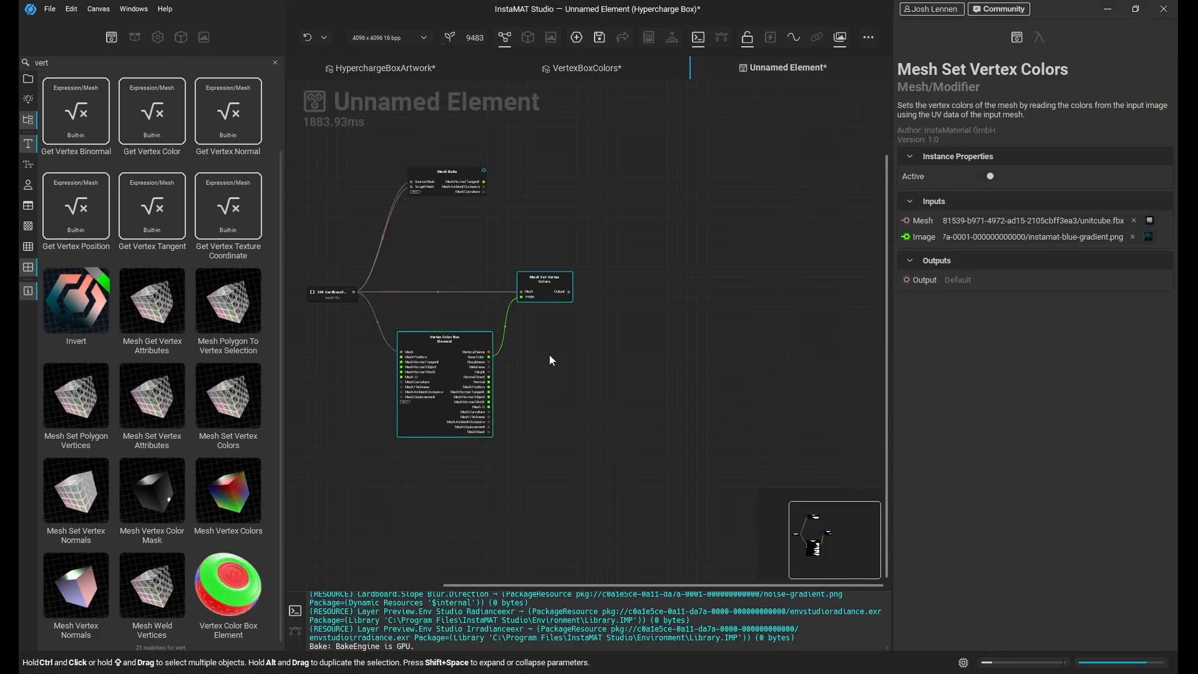
middle_click_drag(461, 243, 565, 297)
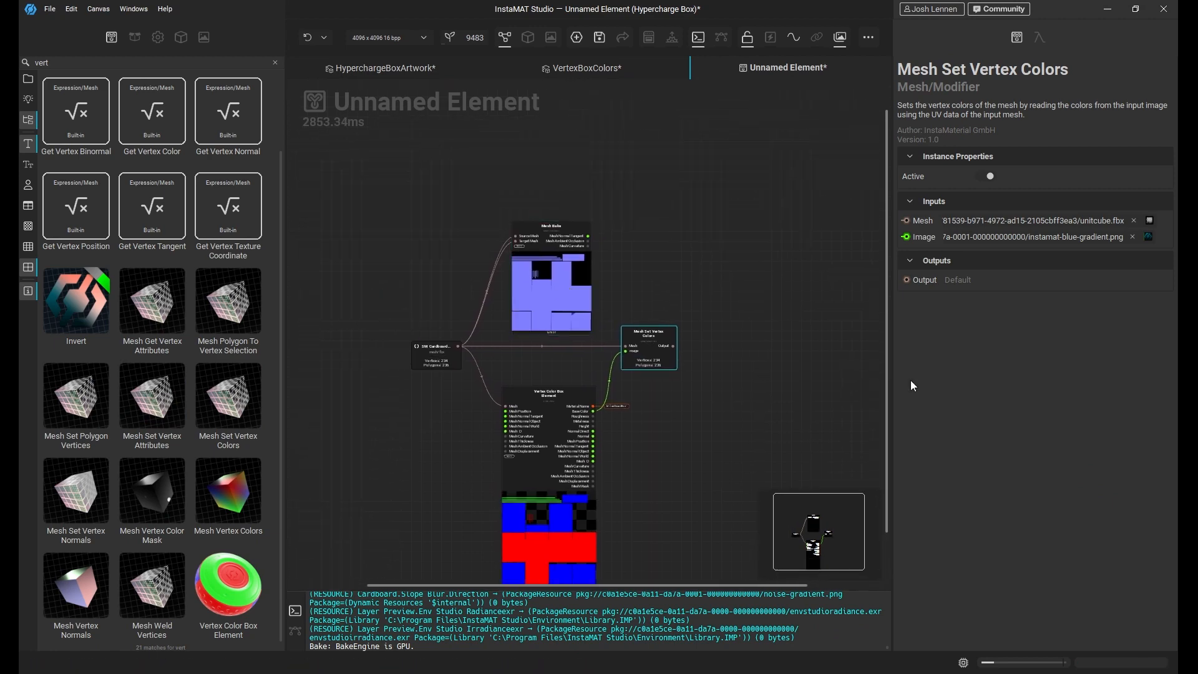